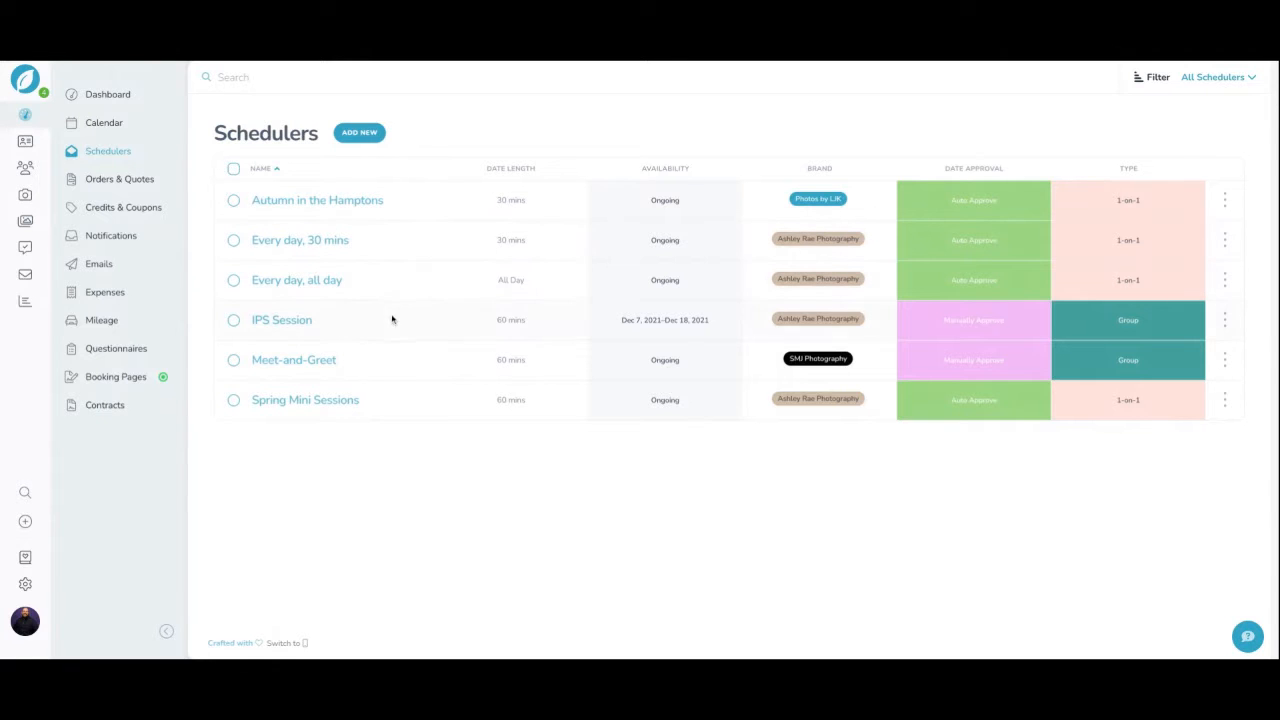
# Create a new scheduler and name it "Spring Mini Sessions"
pyautogui.click(355, 136)
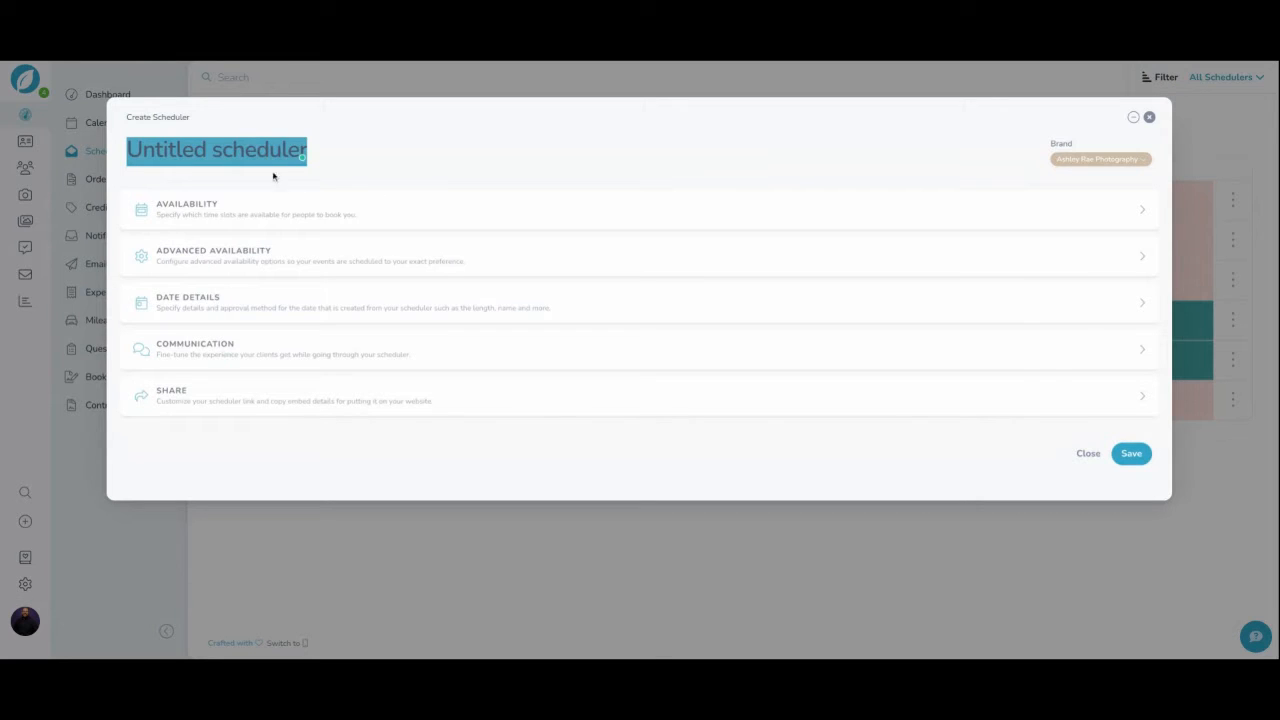
pyautogui.write('Sprin')
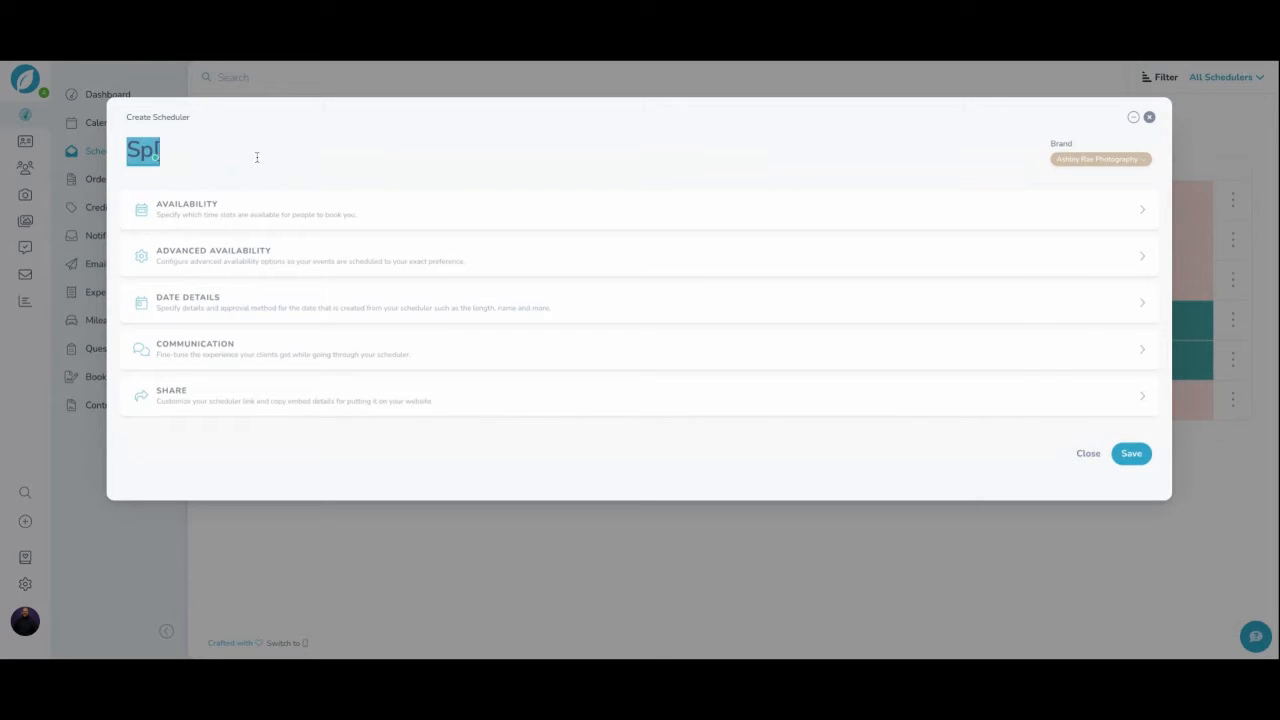
pyautogui.press('BackSpace')
pyautogui.press('BackSpace')
pyautogui.press('BackSpace')
pyautogui.press('BackSpace')
pyautogui.write('pring Mini Sessions')
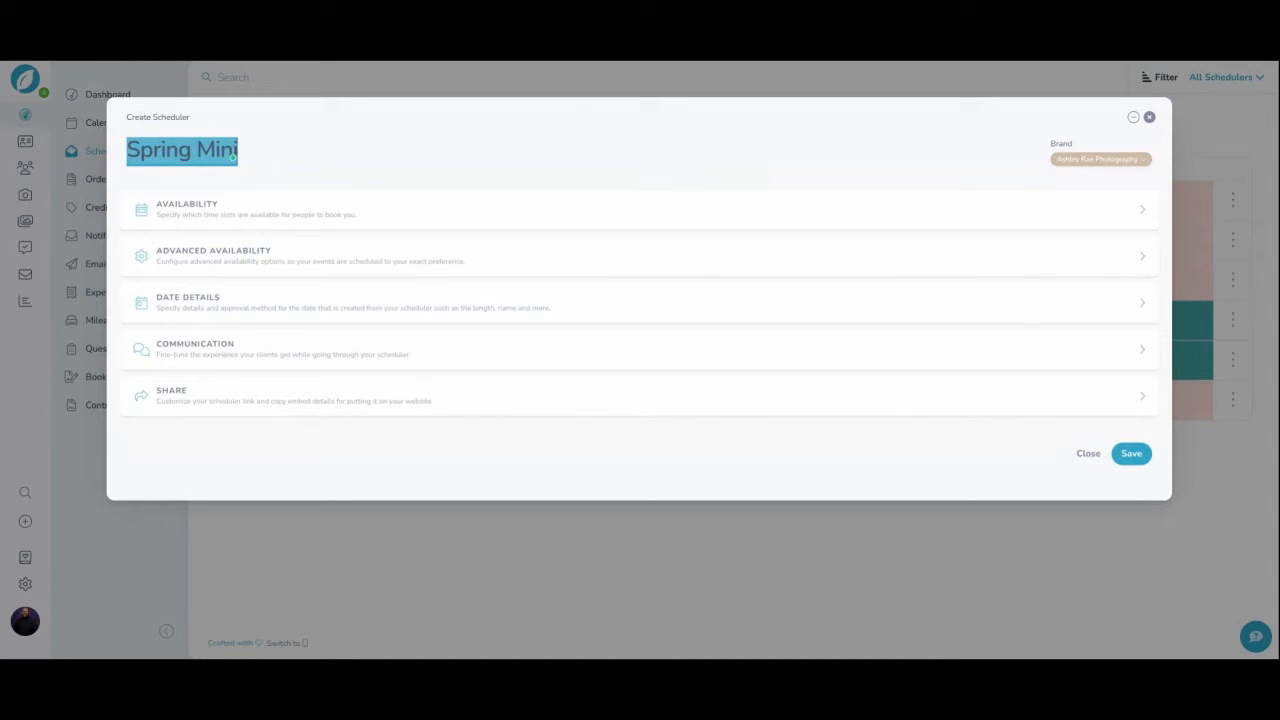
pyautogui.click(446, 133)
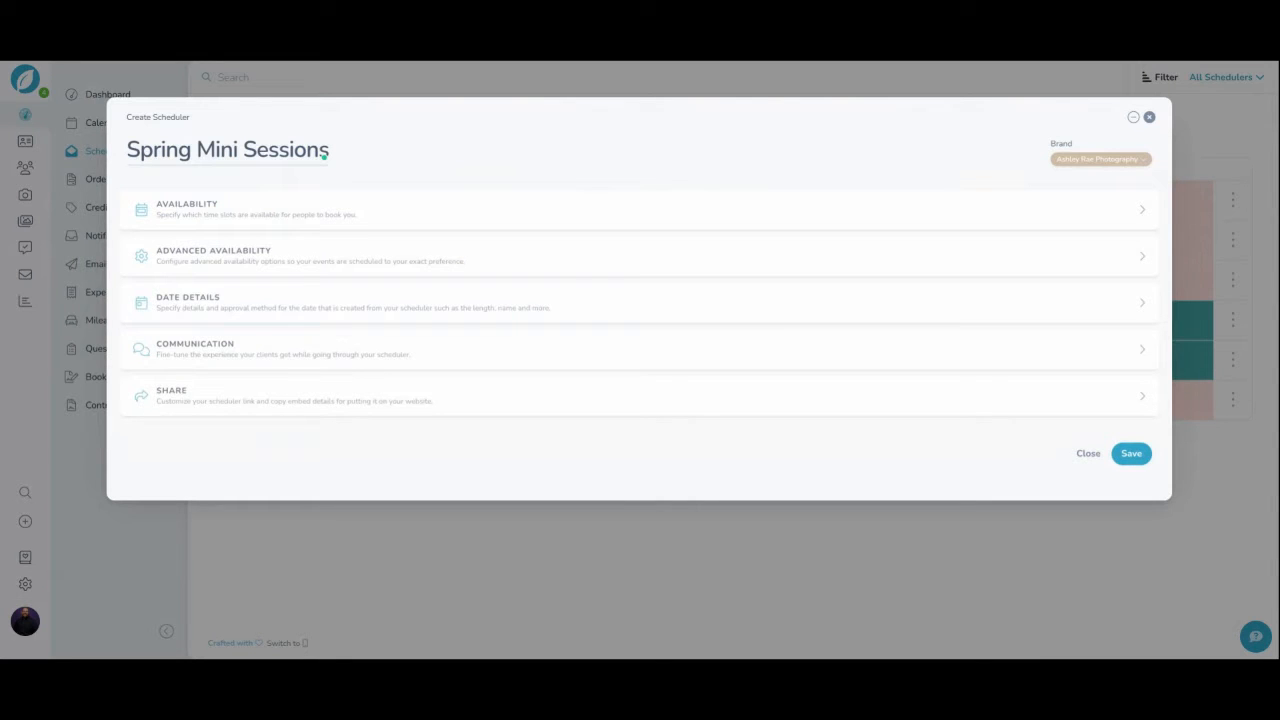
# In the scheduler's availability calendar, add a 9:00 AM–5:00 PM time slot for Saturday, May 13, 2023 only
pyautogui.click(512, 211)
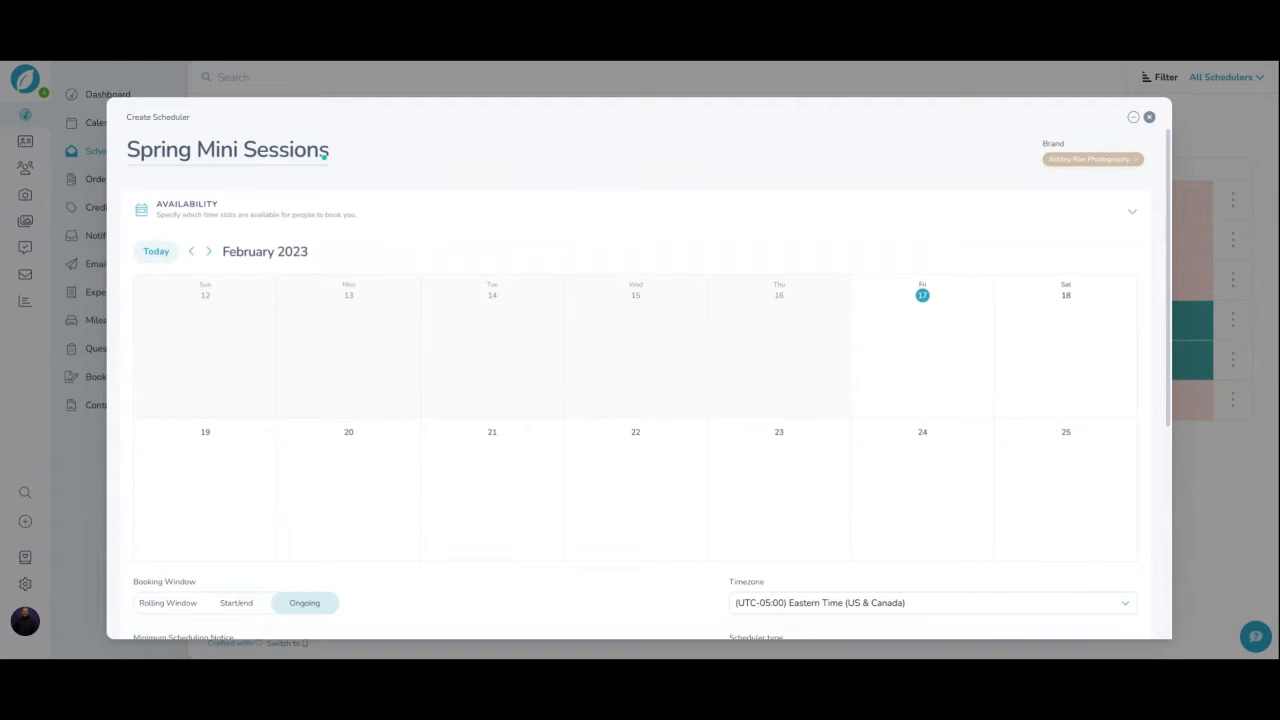
pyautogui.scroll(-1, 694, 369)
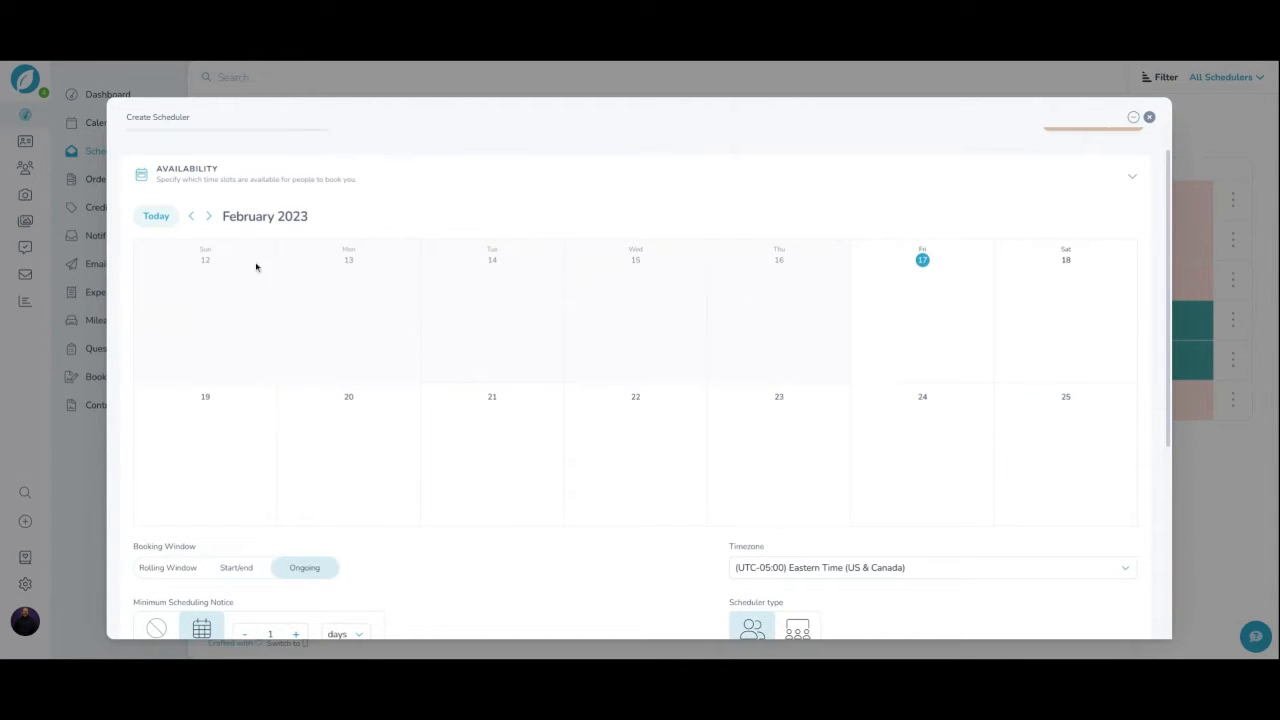
pyautogui.click(209, 216)
pyautogui.click(209, 216)
pyautogui.click(209, 216)
pyautogui.click(209, 216)
pyautogui.click(209, 216)
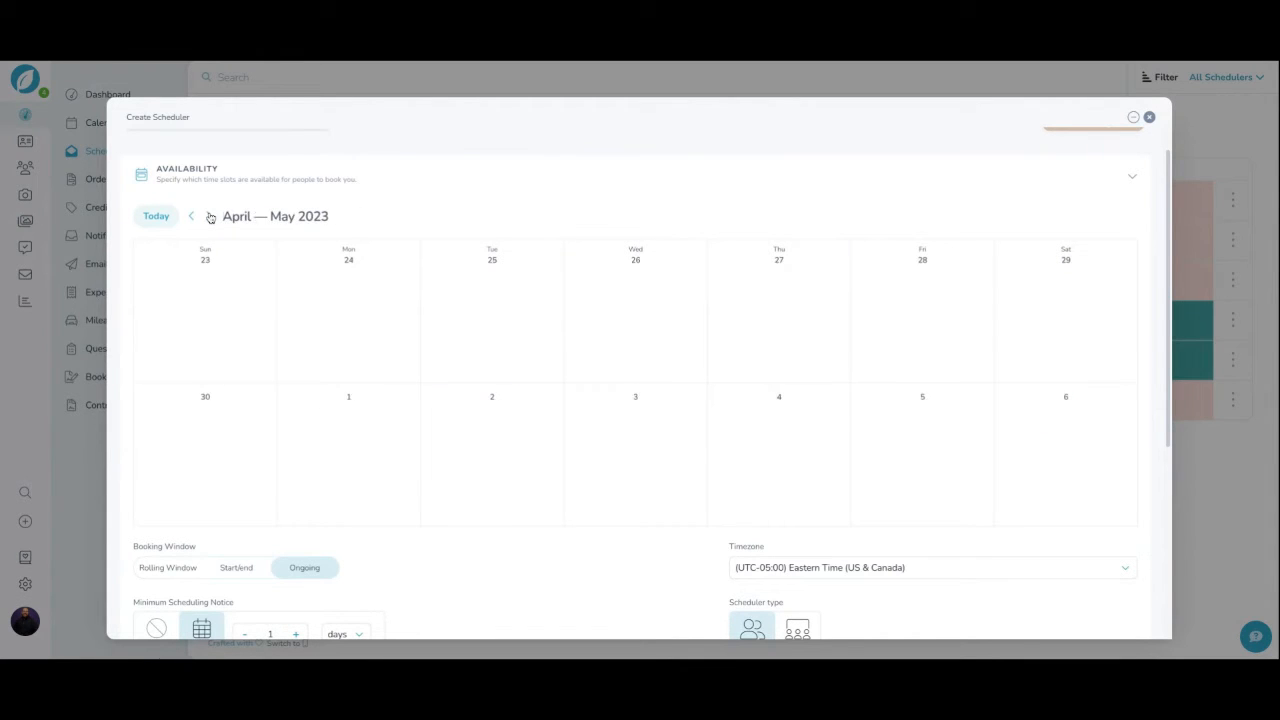
pyautogui.click(209, 216)
pyautogui.moveTo(1055, 285)
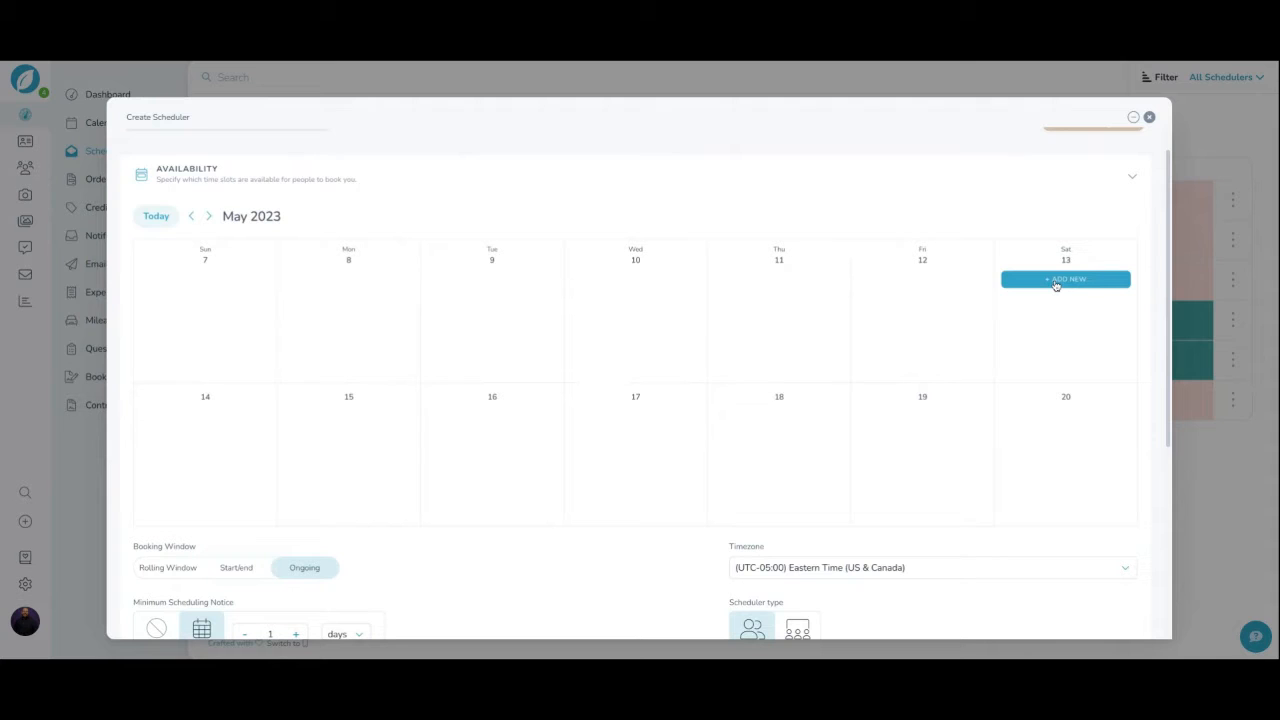
pyautogui.moveTo(1054, 421)
pyautogui.click(1073, 280)
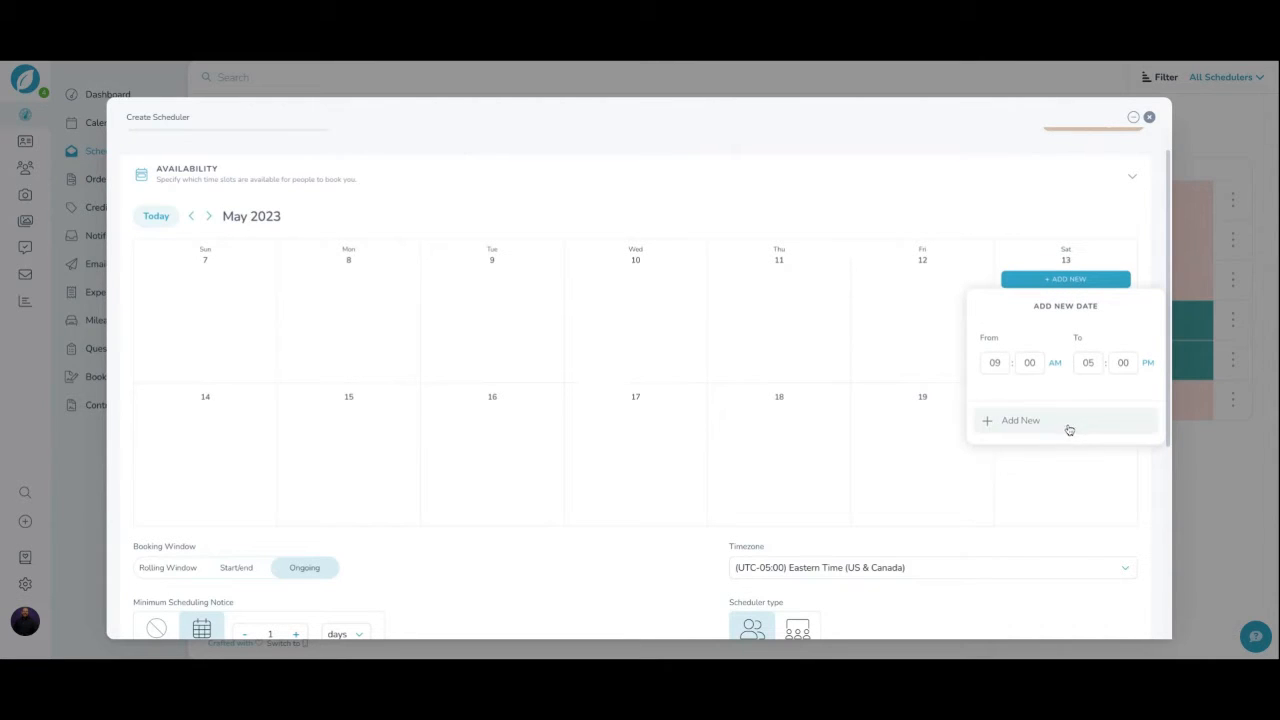
pyautogui.click(1063, 430)
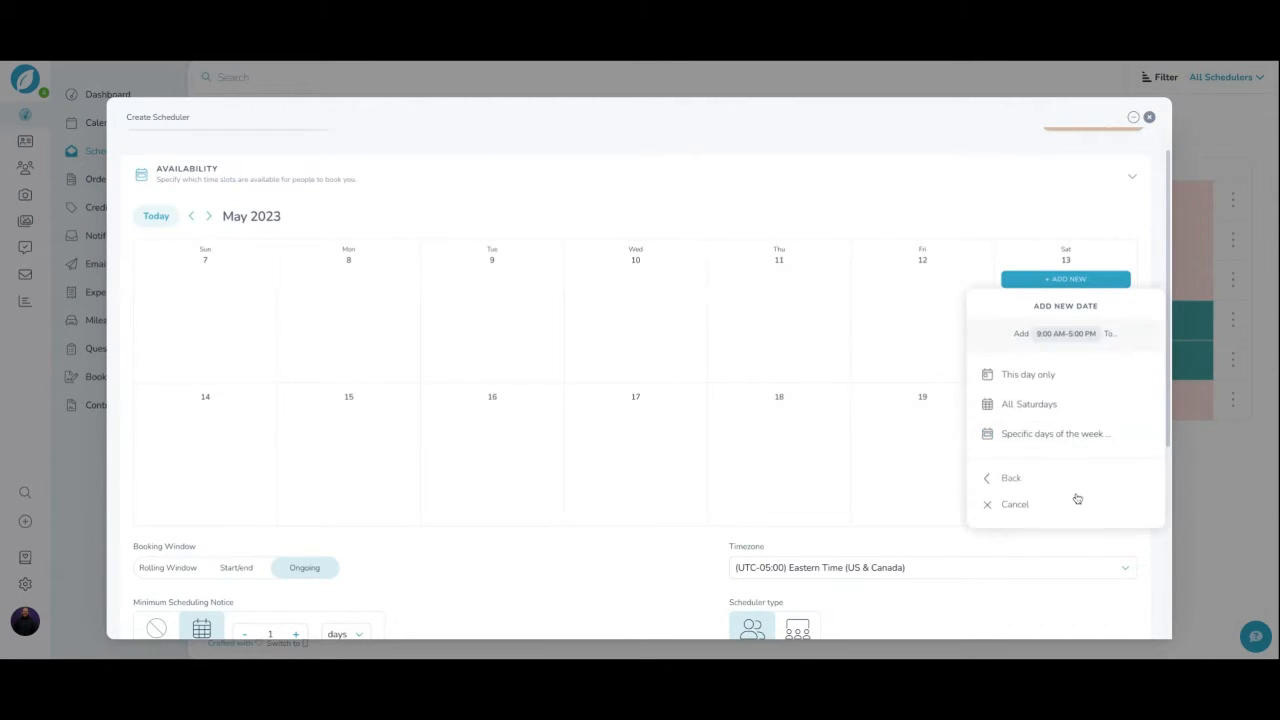
pyautogui.click(1068, 376)
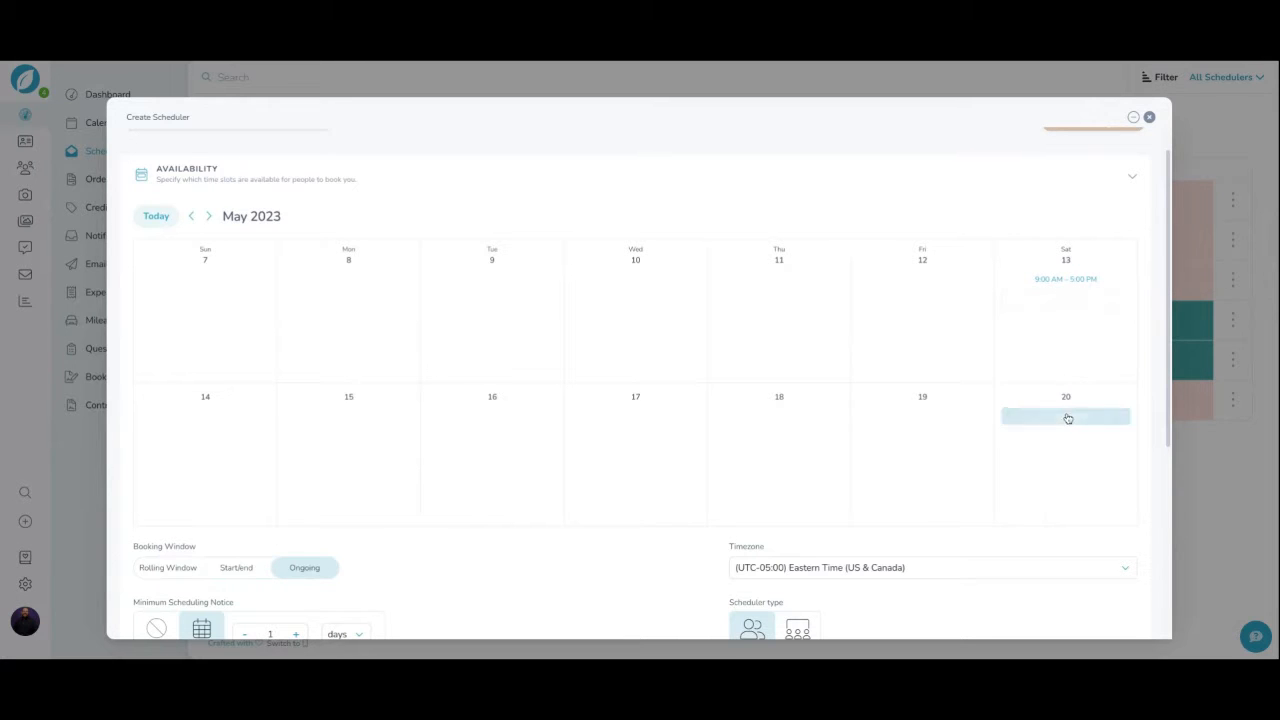
# Add a 9:00 AM–5:00 PM availability slot for Saturday, May 20, 2023 only
pyautogui.click(1066, 416)
pyautogui.click(1025, 556)
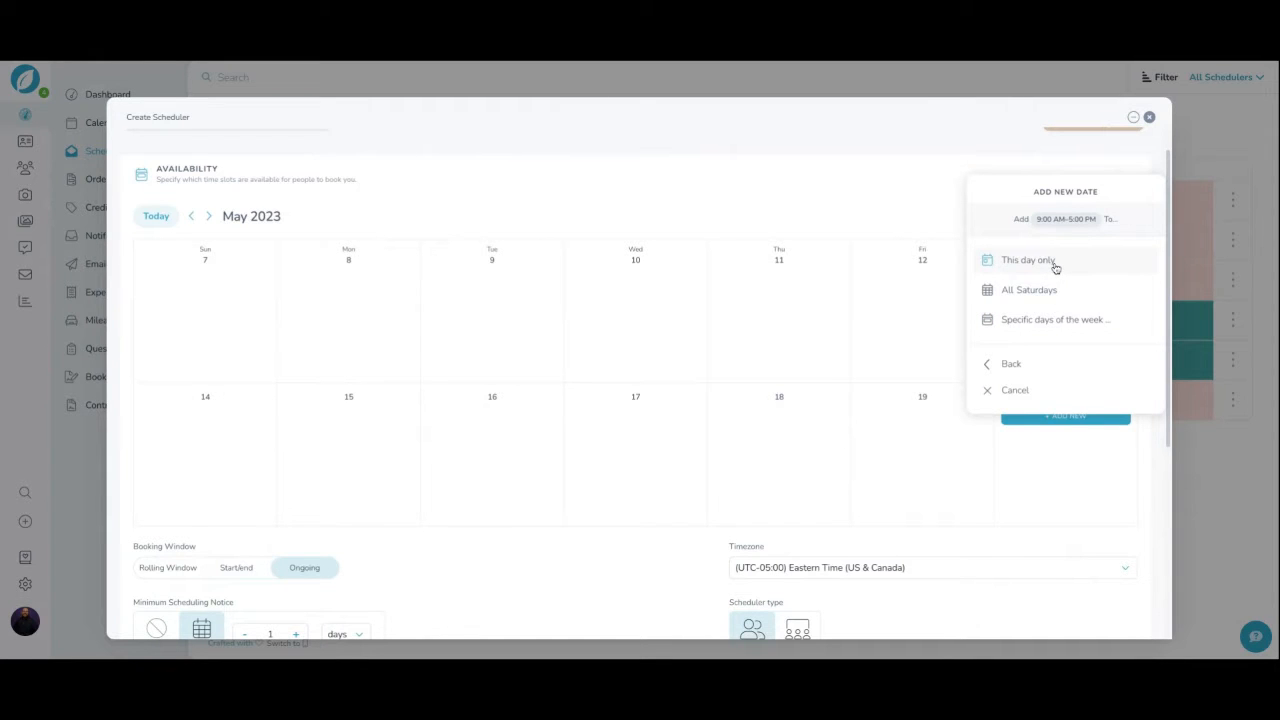
pyautogui.click(1028, 260)
# Set the minimum scheduling notice to 3 days
pyautogui.scroll(-1, 905, 440)
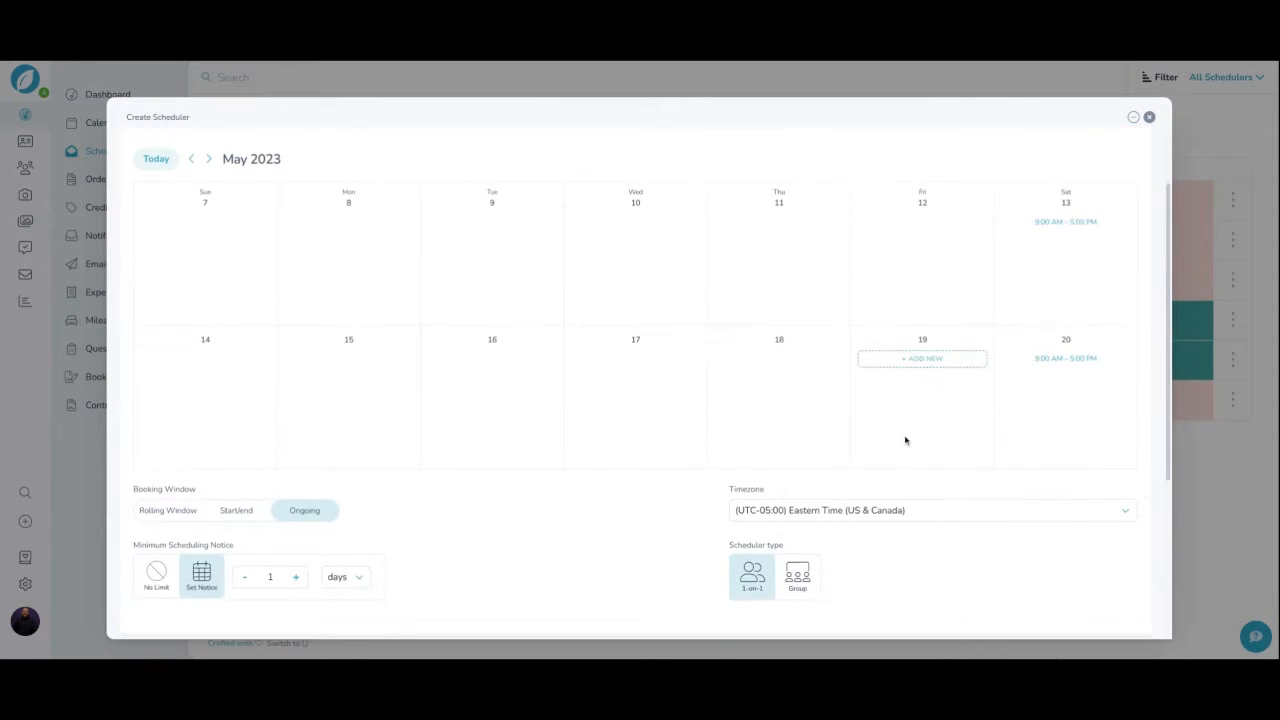
pyautogui.scroll(-1, 890, 448)
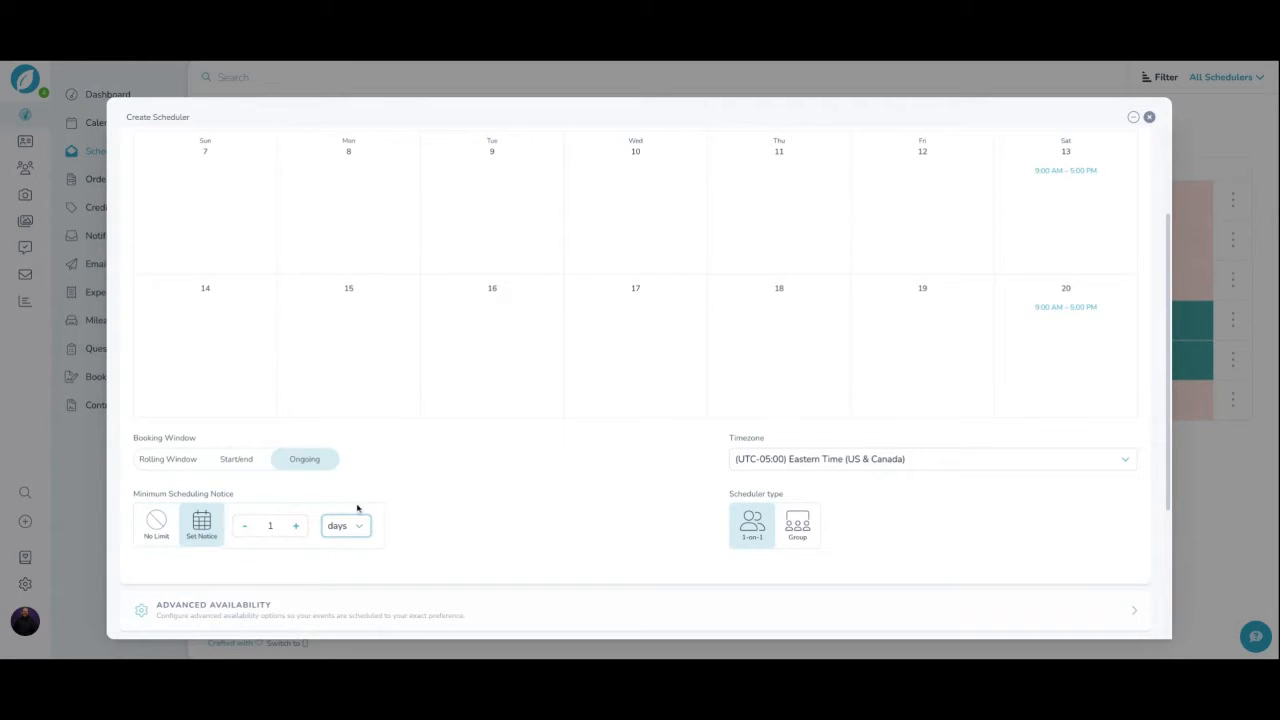
pyautogui.click(294, 526)
pyautogui.click(294, 526)
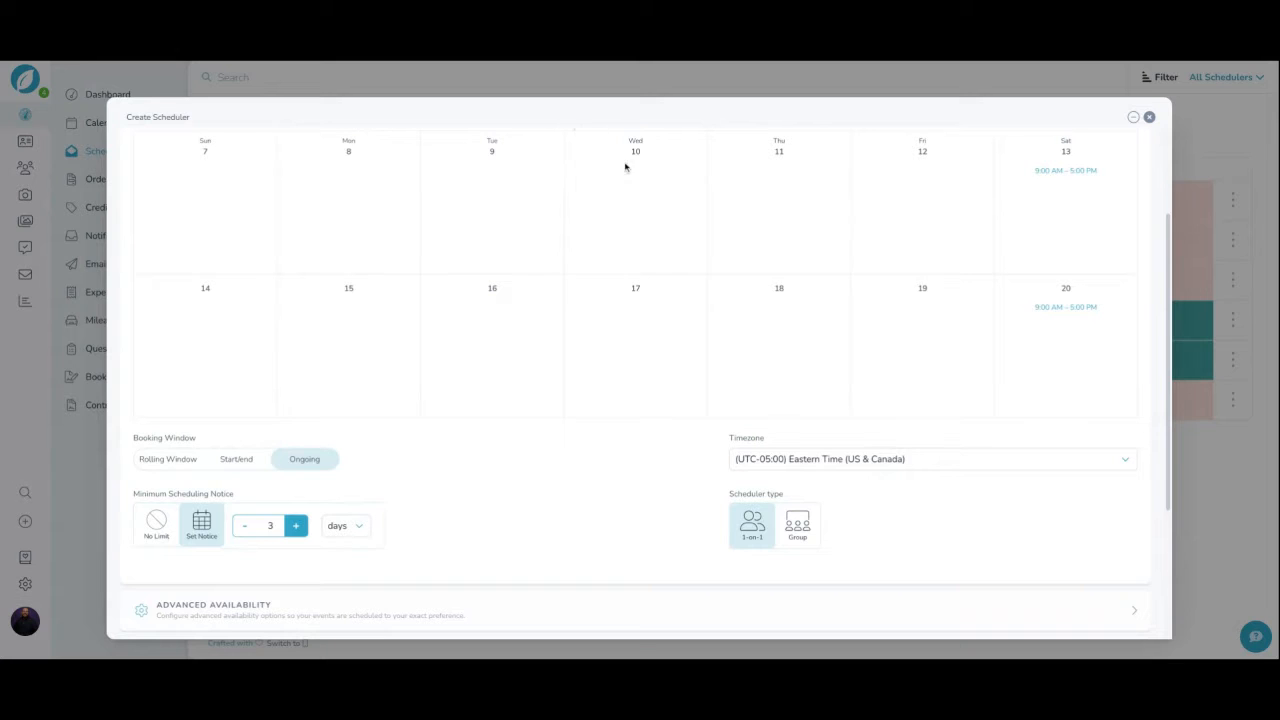
# Switch the booking window to Start/end and set its start date to May 13, 2023
pyautogui.moveTo(632, 170)
pyautogui.scroll(1, 392, 478)
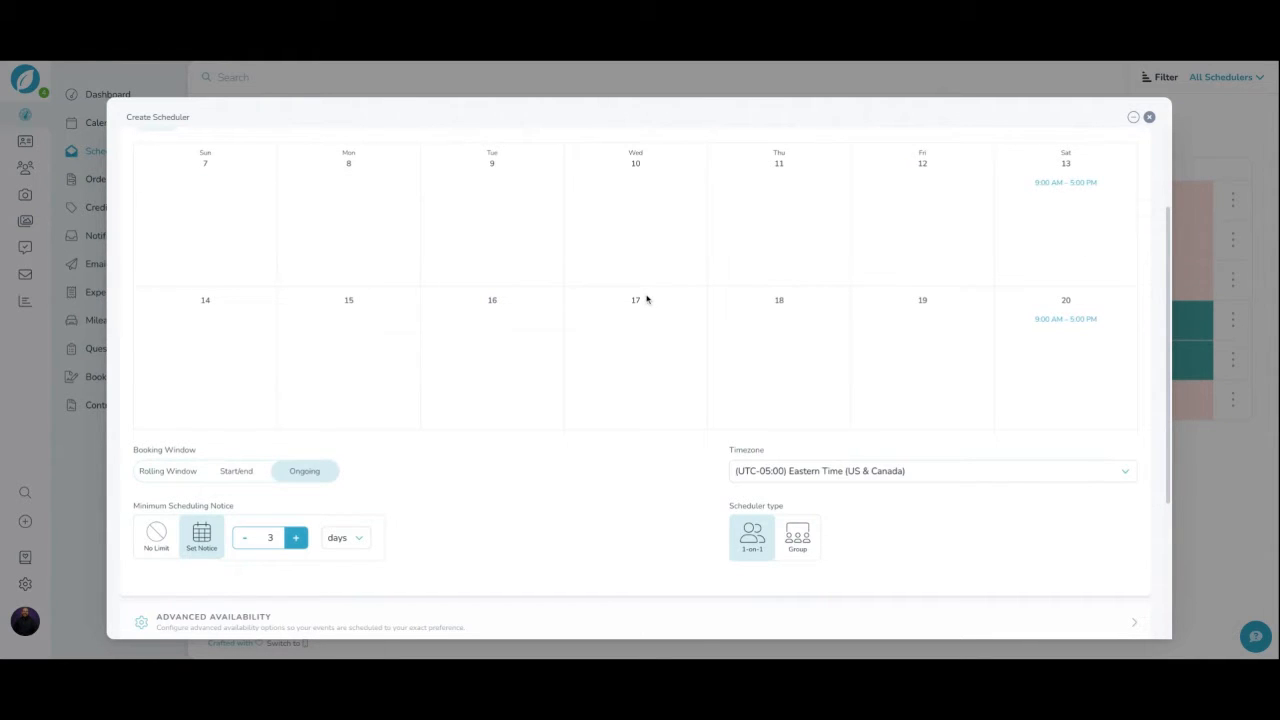
pyautogui.click(230, 482)
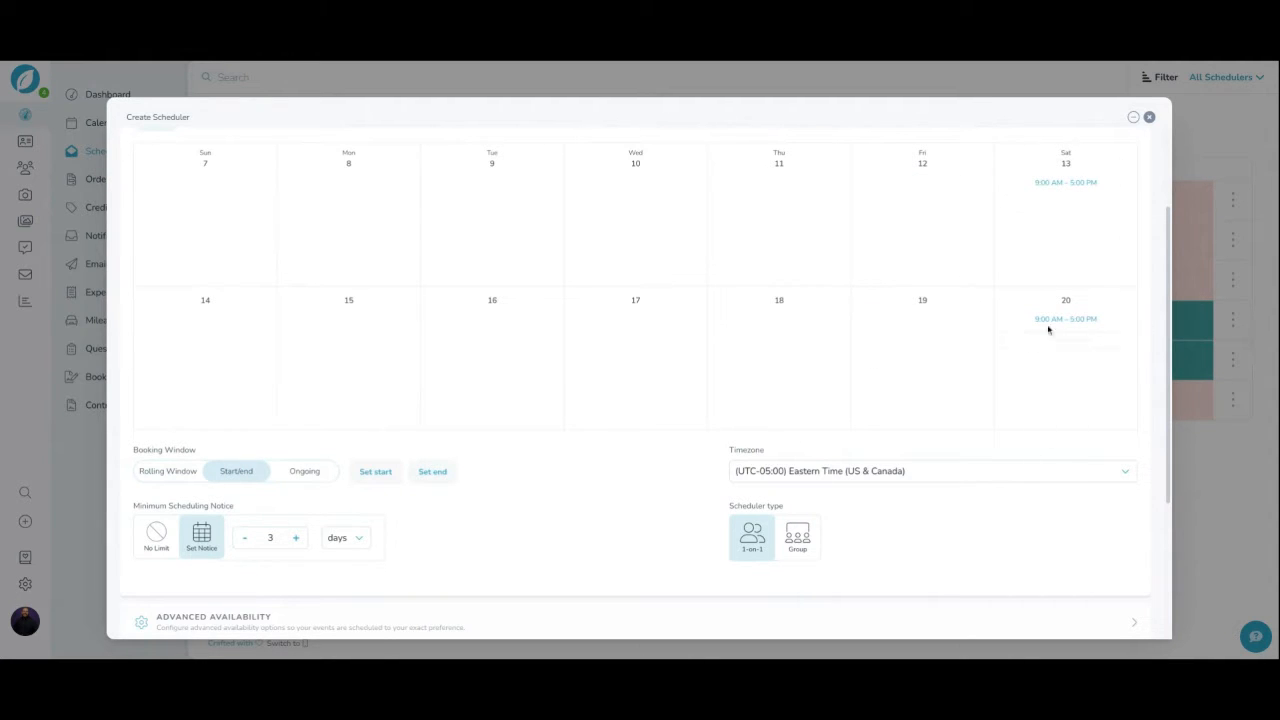
pyautogui.click(388, 473)
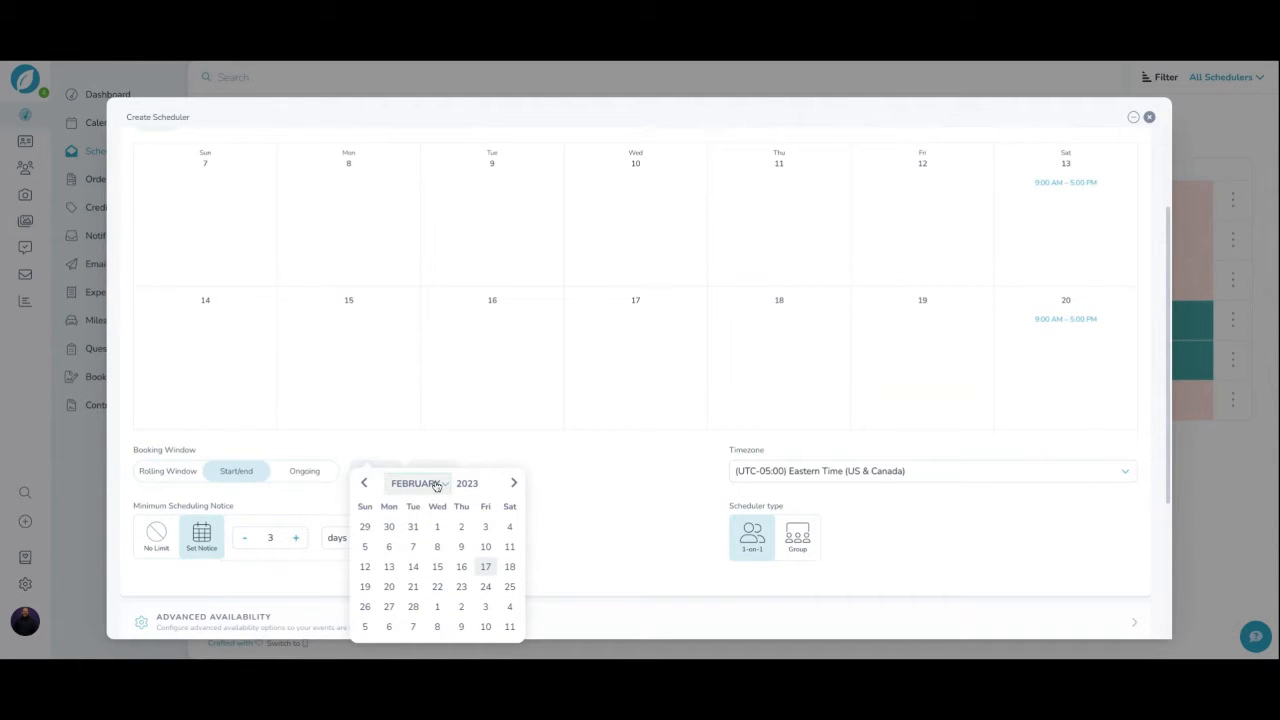
pyautogui.click(437, 485)
pyautogui.click(462, 516)
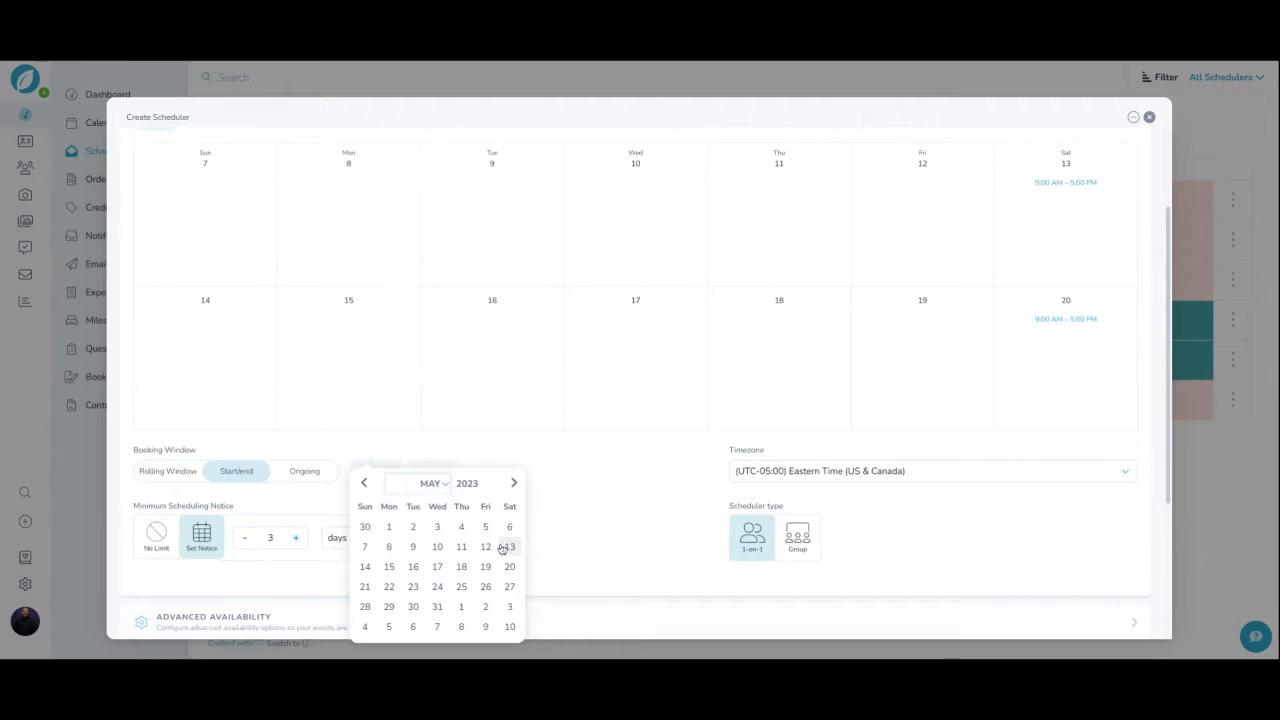
pyautogui.click(509, 547)
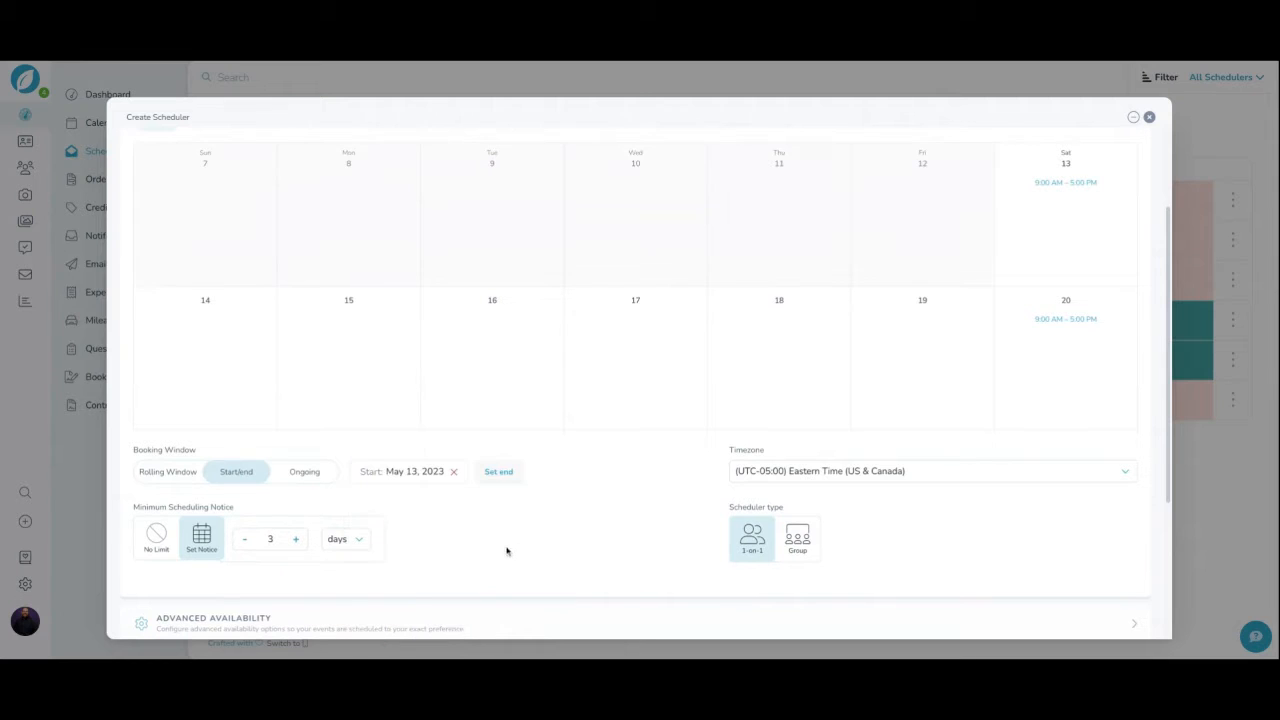
# Set the booking window's end date to May 20, 2023
pyautogui.click(495, 474)
pyautogui.click(639, 483)
pyautogui.click(639, 483)
pyautogui.click(639, 483)
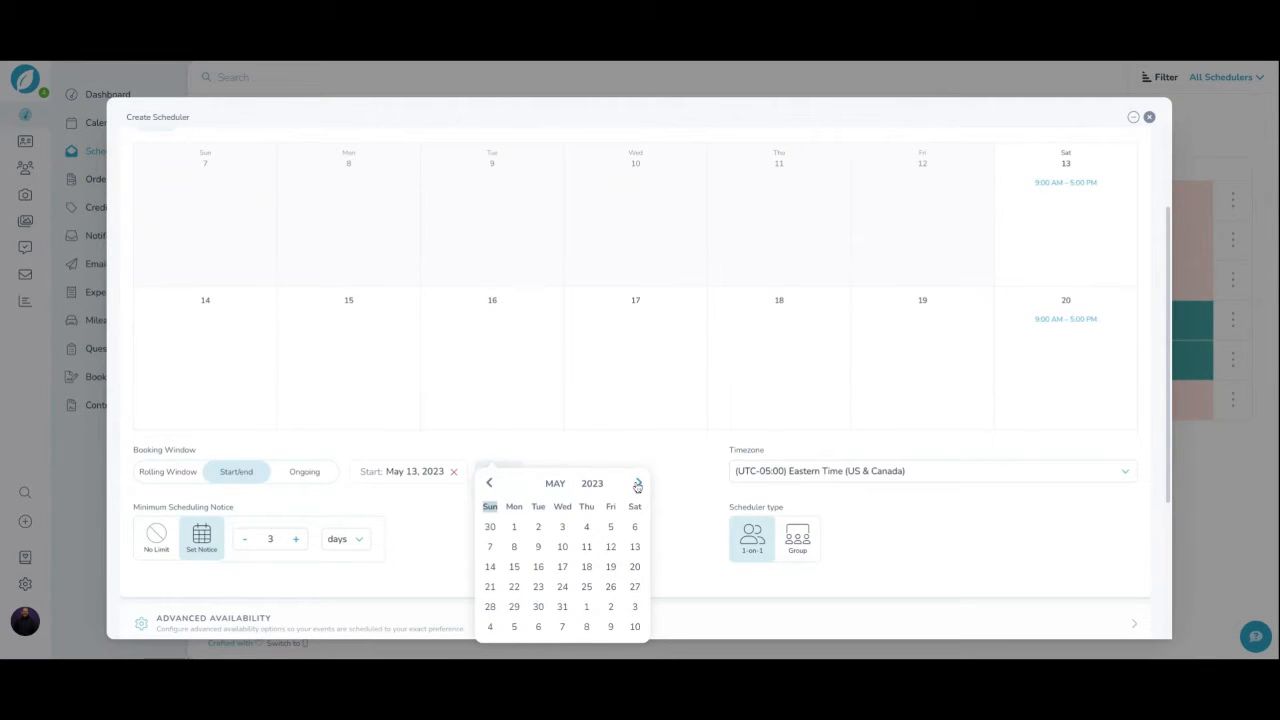
pyautogui.click(635, 567)
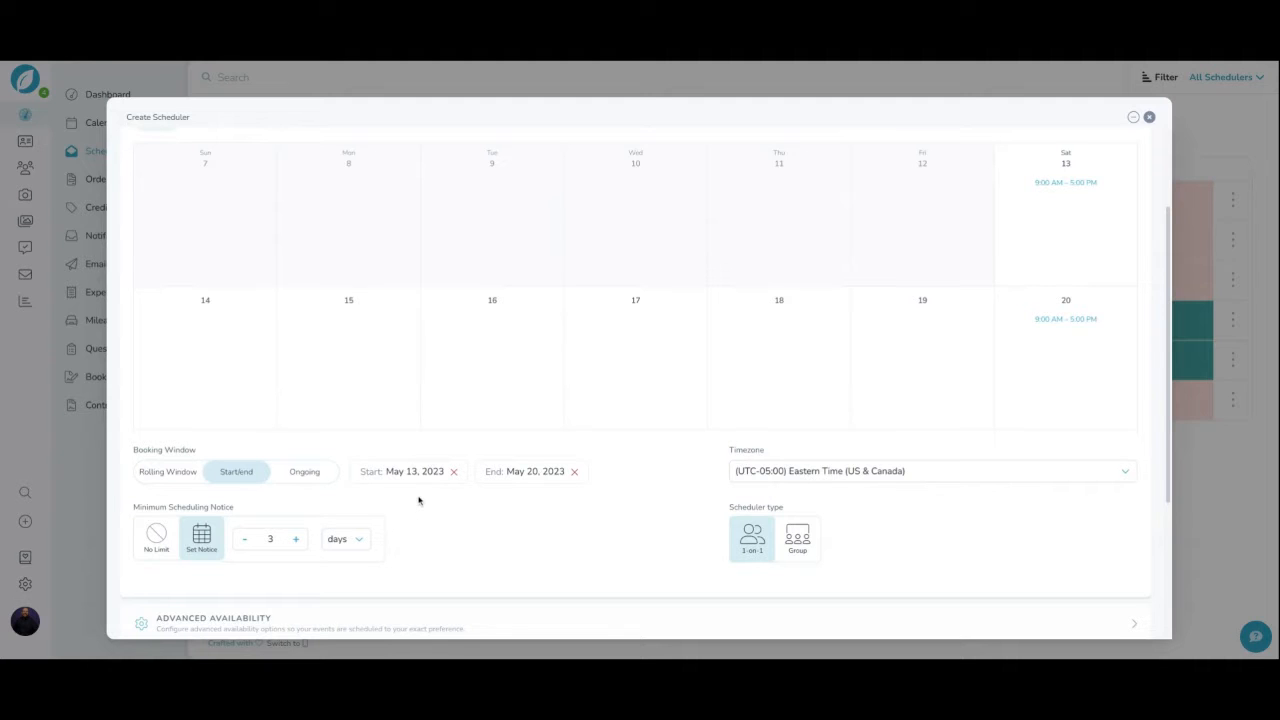
# Change the booking window to a rolling window of 2 weeks
pyautogui.scroll(-1, 419, 500)
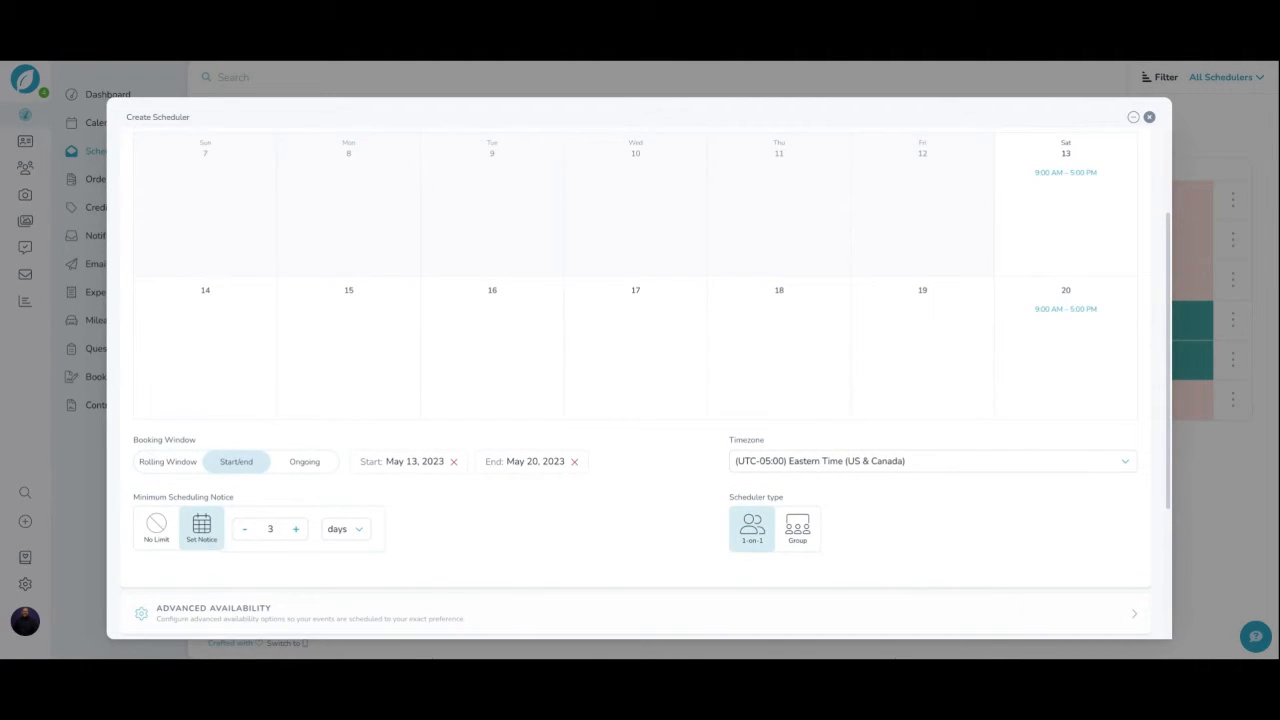
pyautogui.scroll(1, 639, 380)
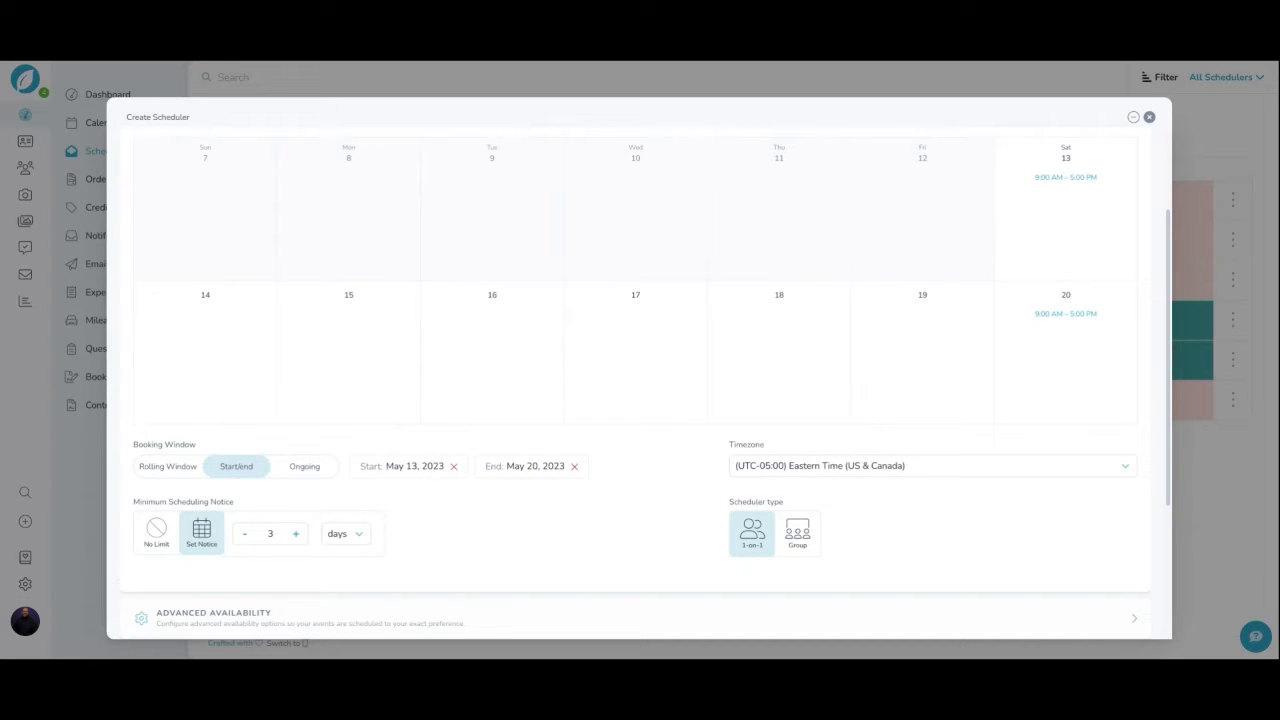
pyautogui.click(163, 470)
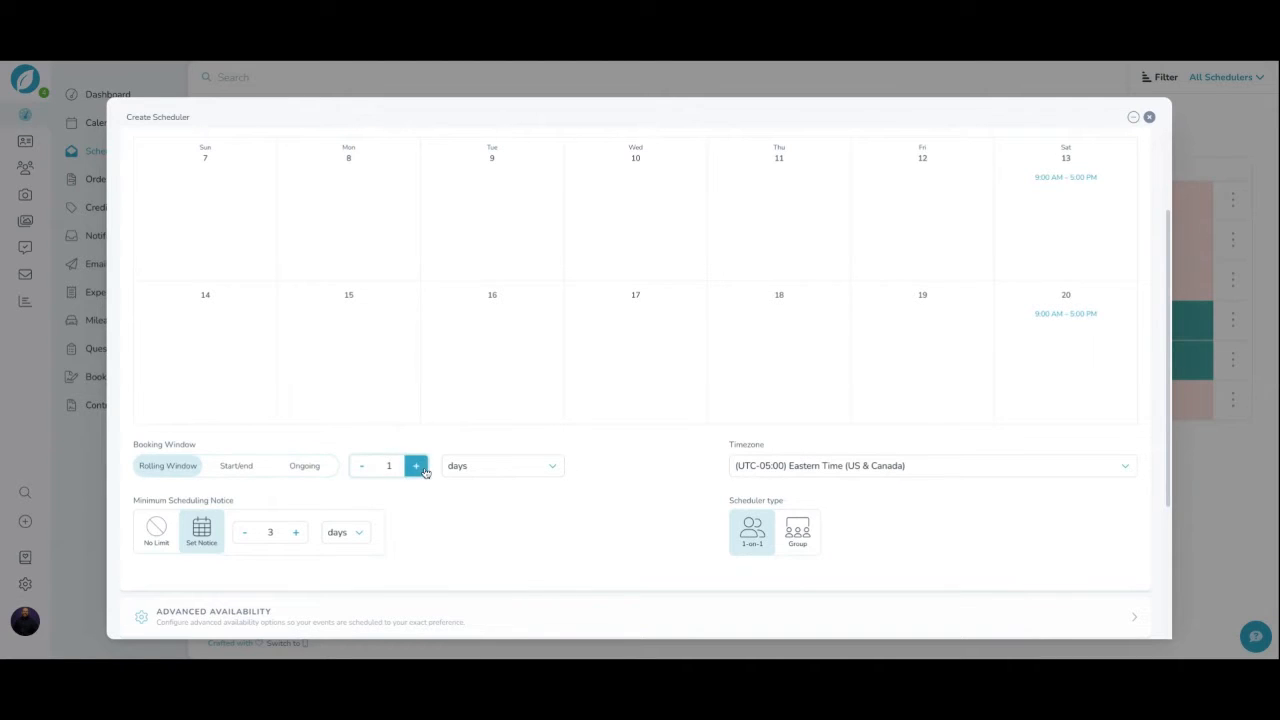
pyautogui.click(475, 475)
pyautogui.click(416, 466)
# Add a recurring 9:00 AM–12:00 PM availability slot for all Wednesdays, starting from May 10
pyautogui.moveTo(896, 189)
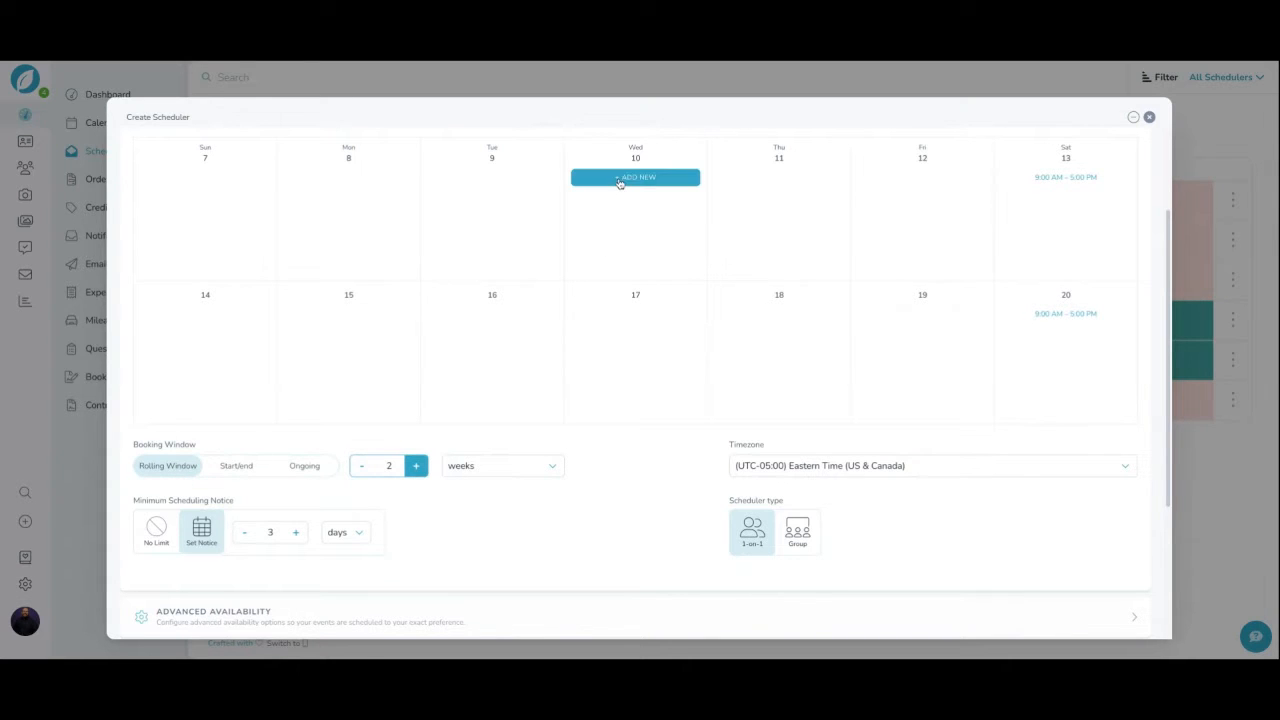
pyautogui.click(619, 178)
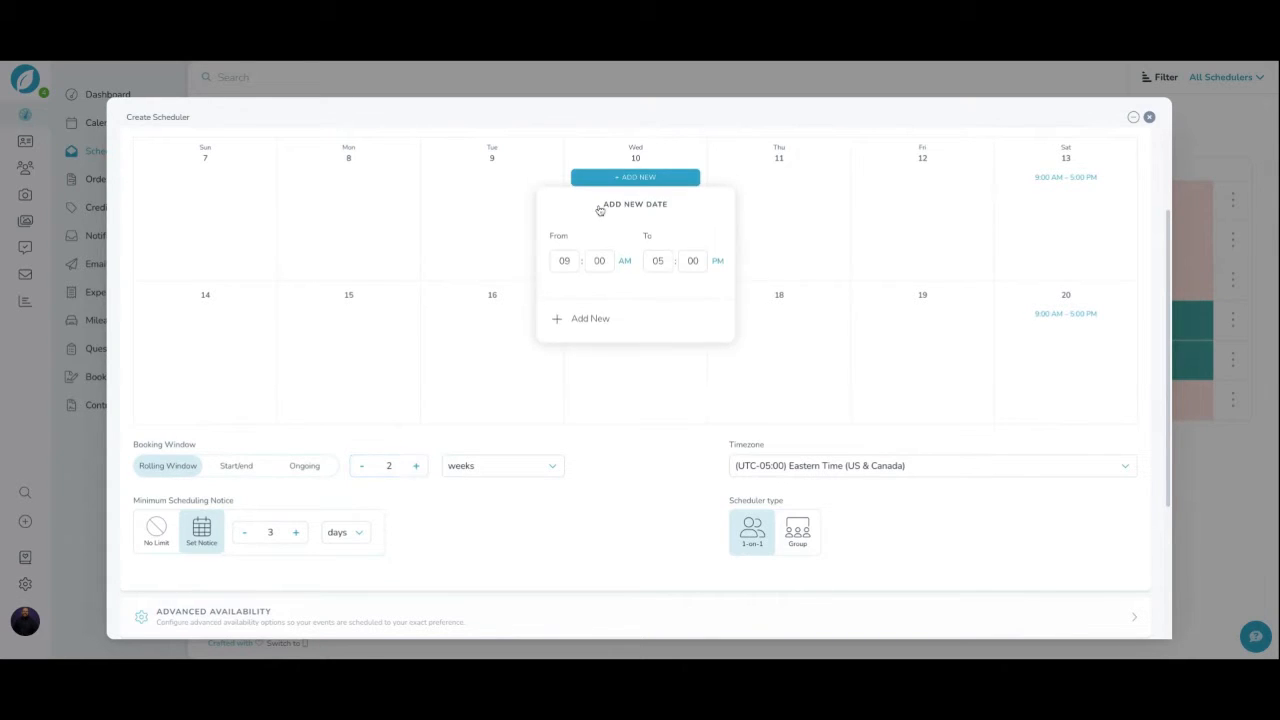
pyautogui.click(665, 282)
pyautogui.click(665, 282)
pyautogui.click(665, 282)
pyautogui.click(665, 282)
pyautogui.click(665, 282)
pyautogui.click(588, 325)
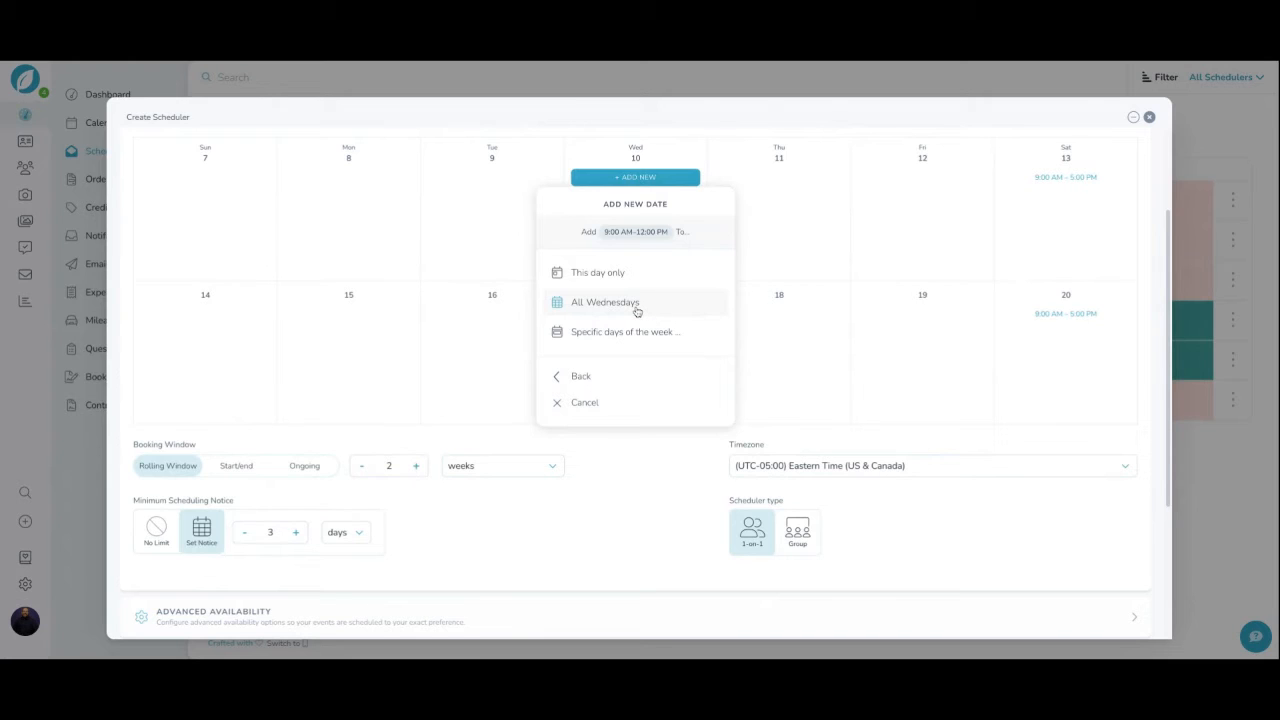
pyautogui.click(605, 302)
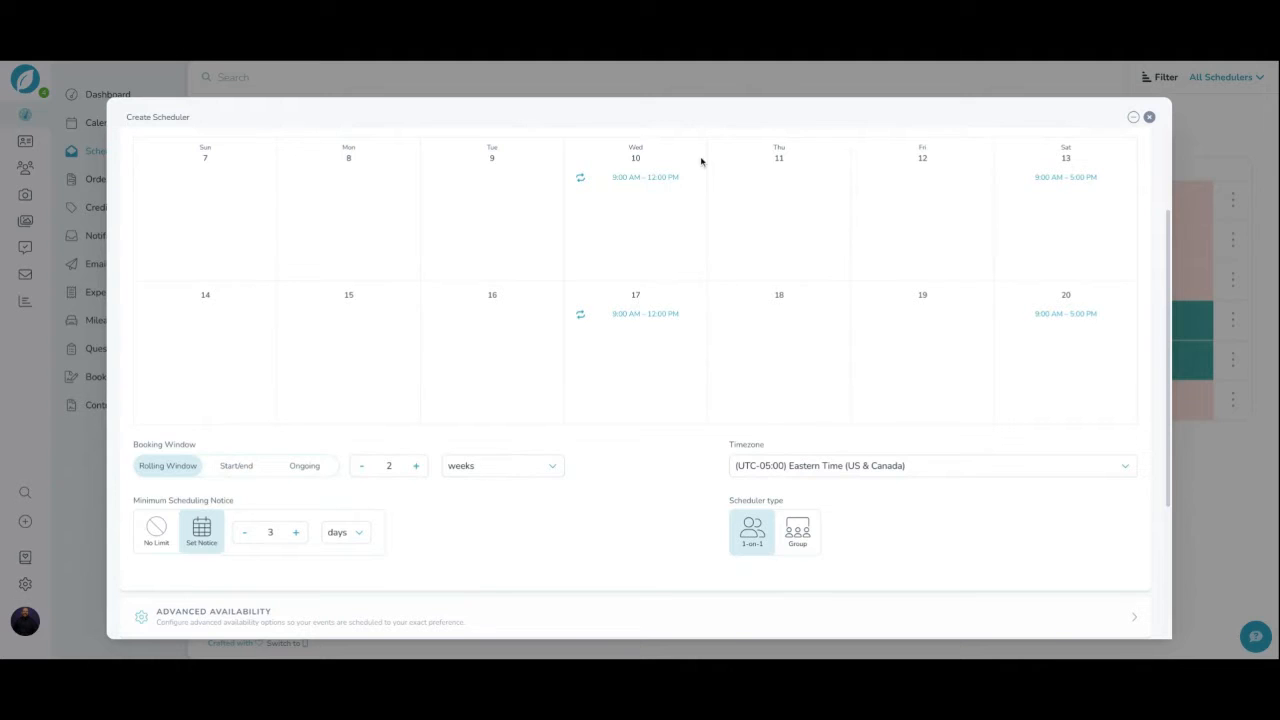
# Remove the recurring availability slot from all Wednesdays
pyautogui.click(636, 177)
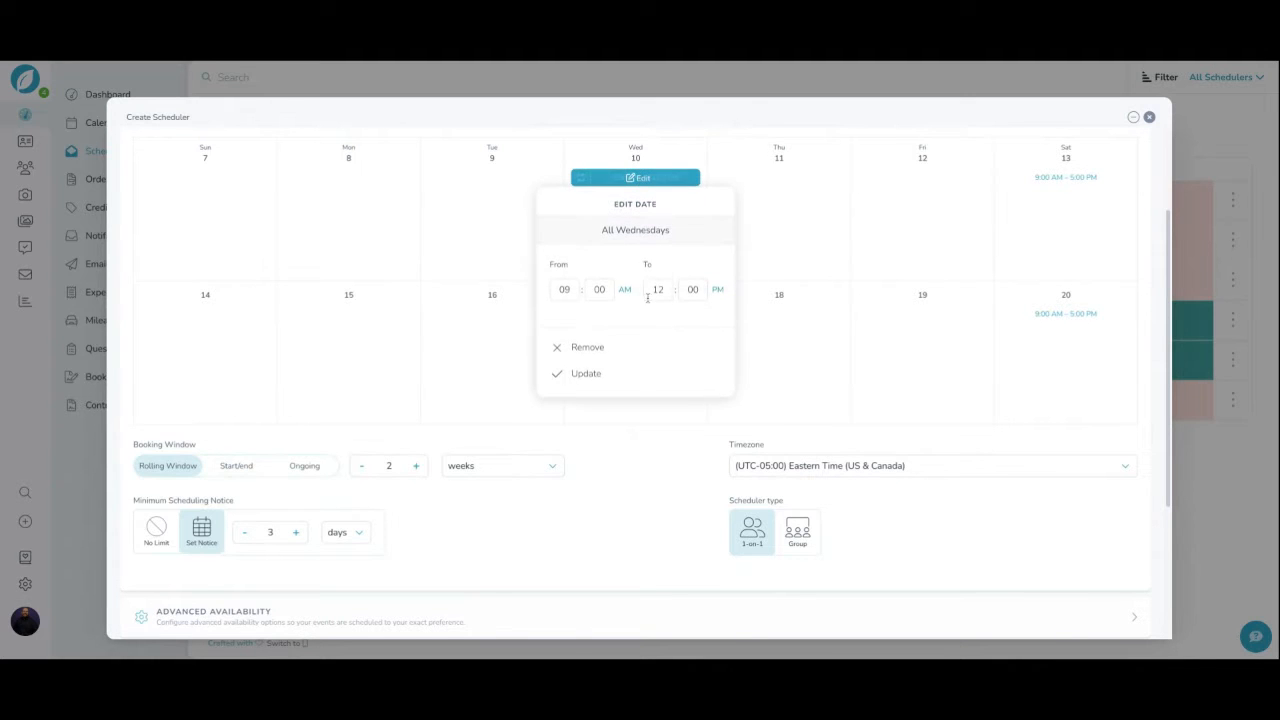
pyautogui.click(634, 350)
pyautogui.click(641, 272)
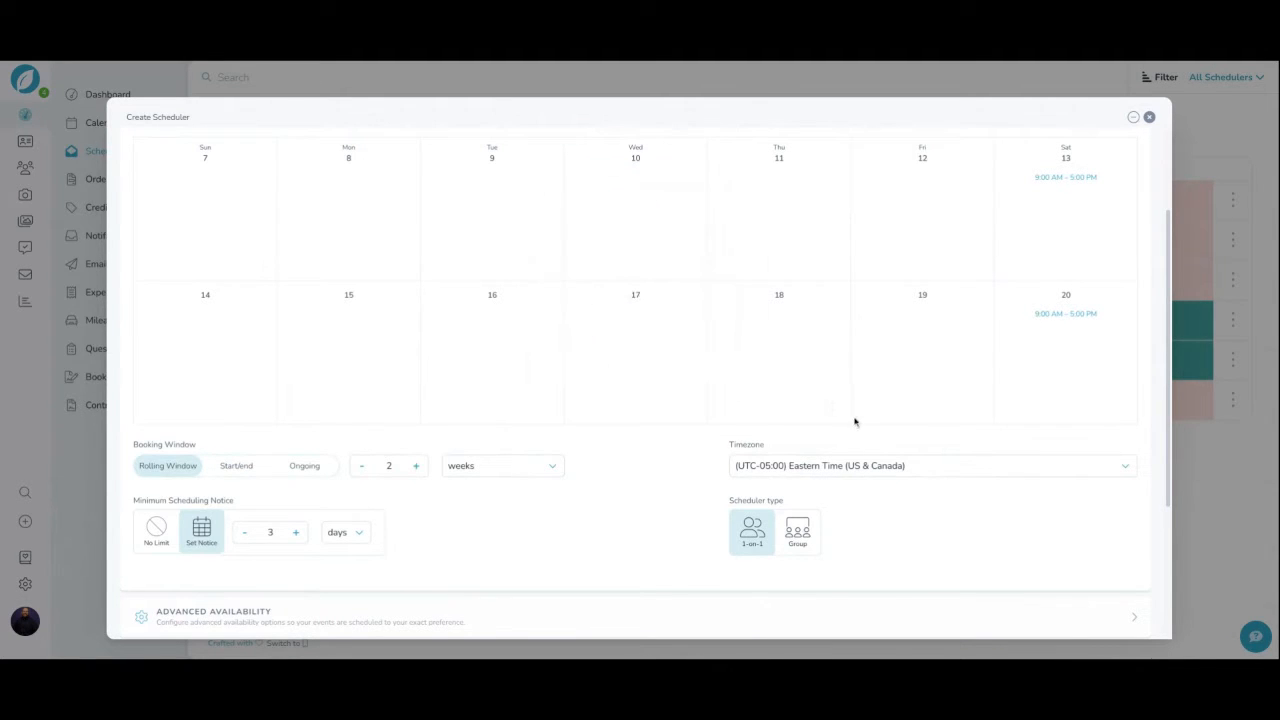
# Limit the maximum available per day to 8 in the advanced availability options
pyautogui.scroll(-1, 685, 421)
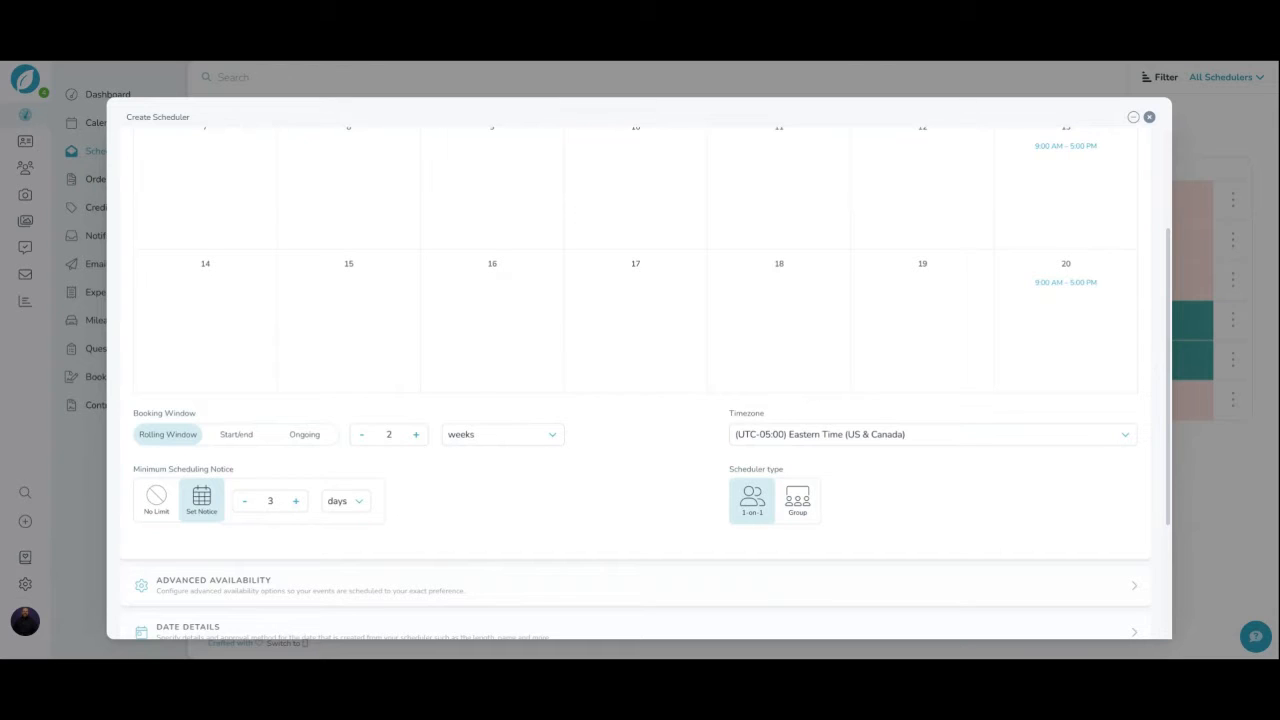
pyautogui.scroll(-3, 640, 400)
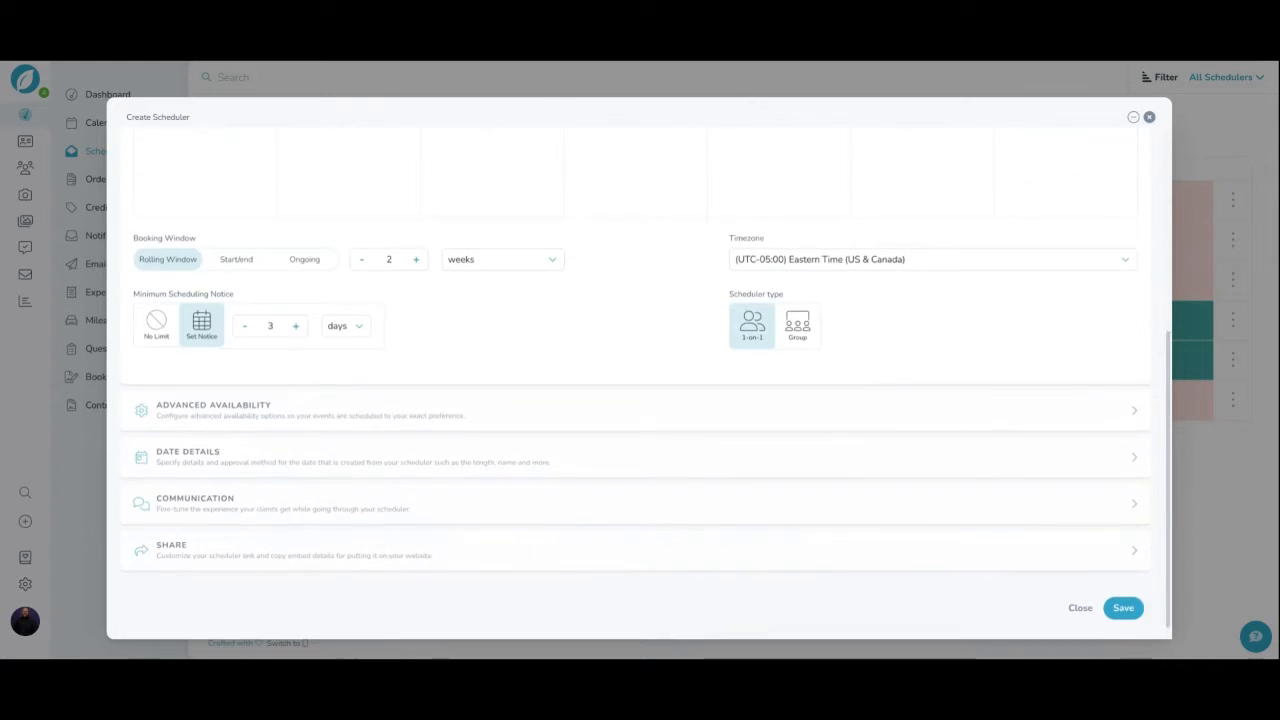
pyautogui.click(602, 406)
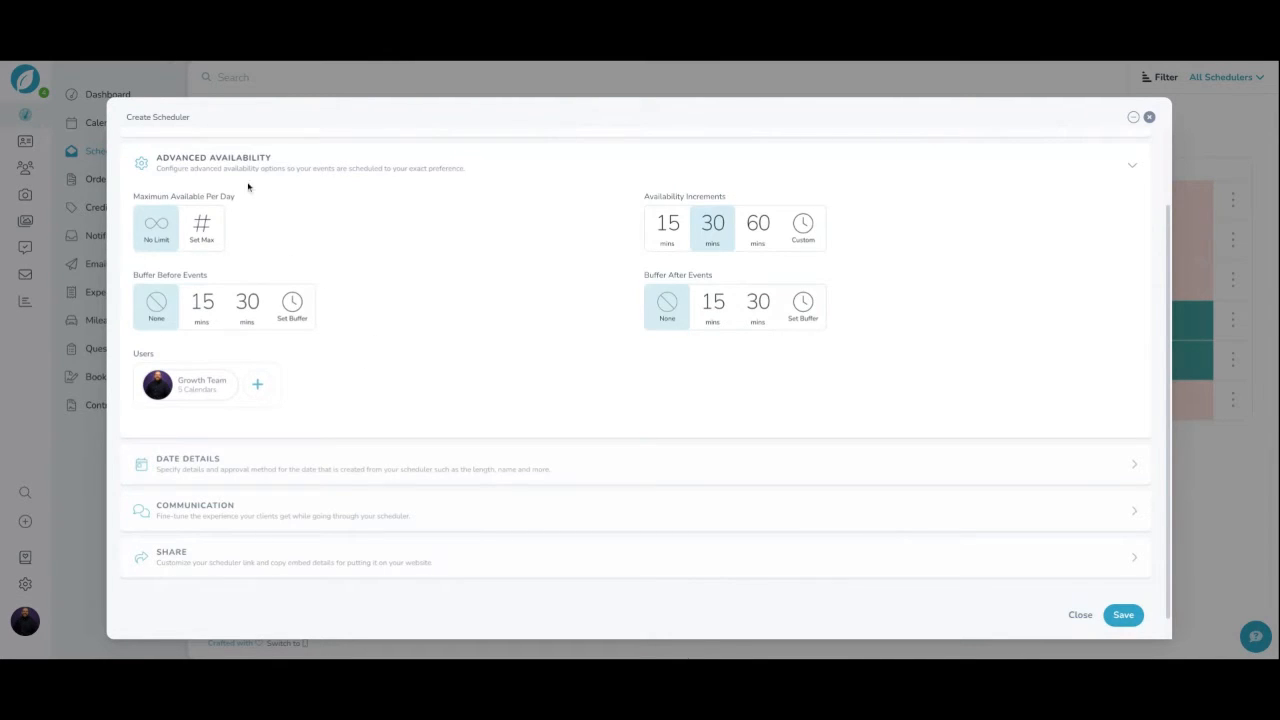
pyautogui.scroll(2, 480, 269)
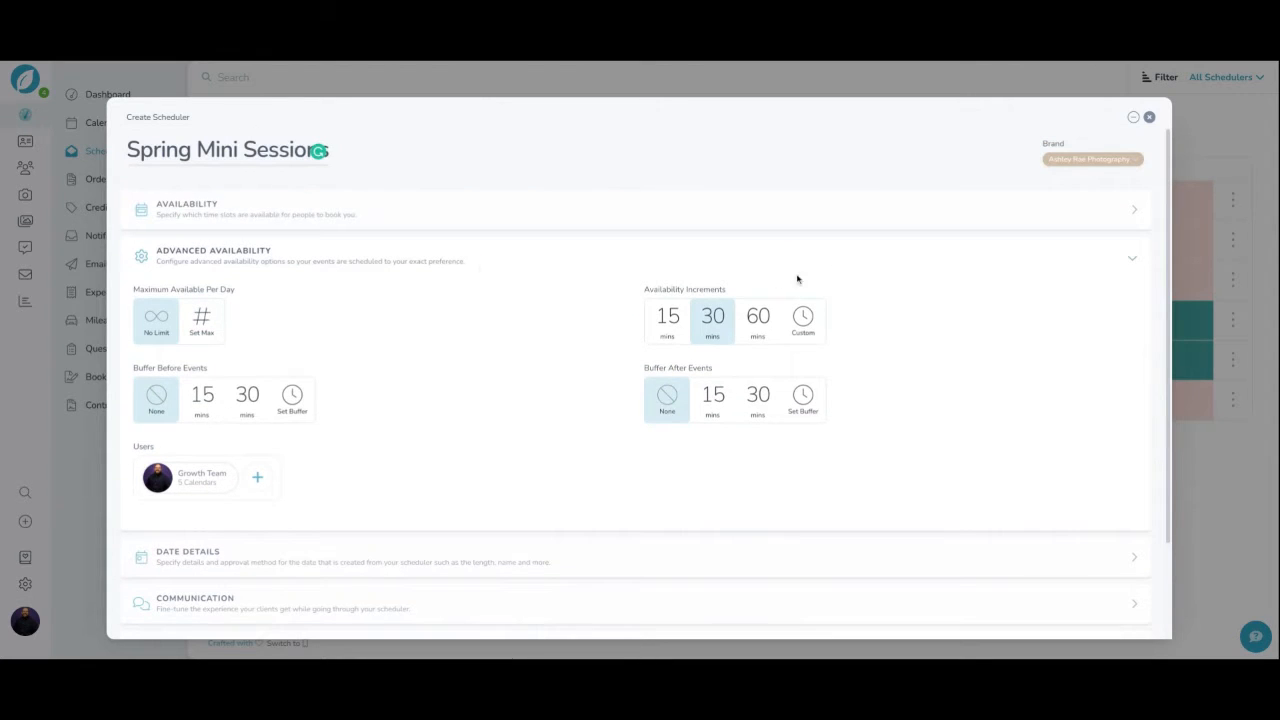
pyautogui.click(201, 320)
pyautogui.click(335, 323)
pyautogui.click(335, 323)
pyautogui.click(335, 323)
pyautogui.click(335, 323)
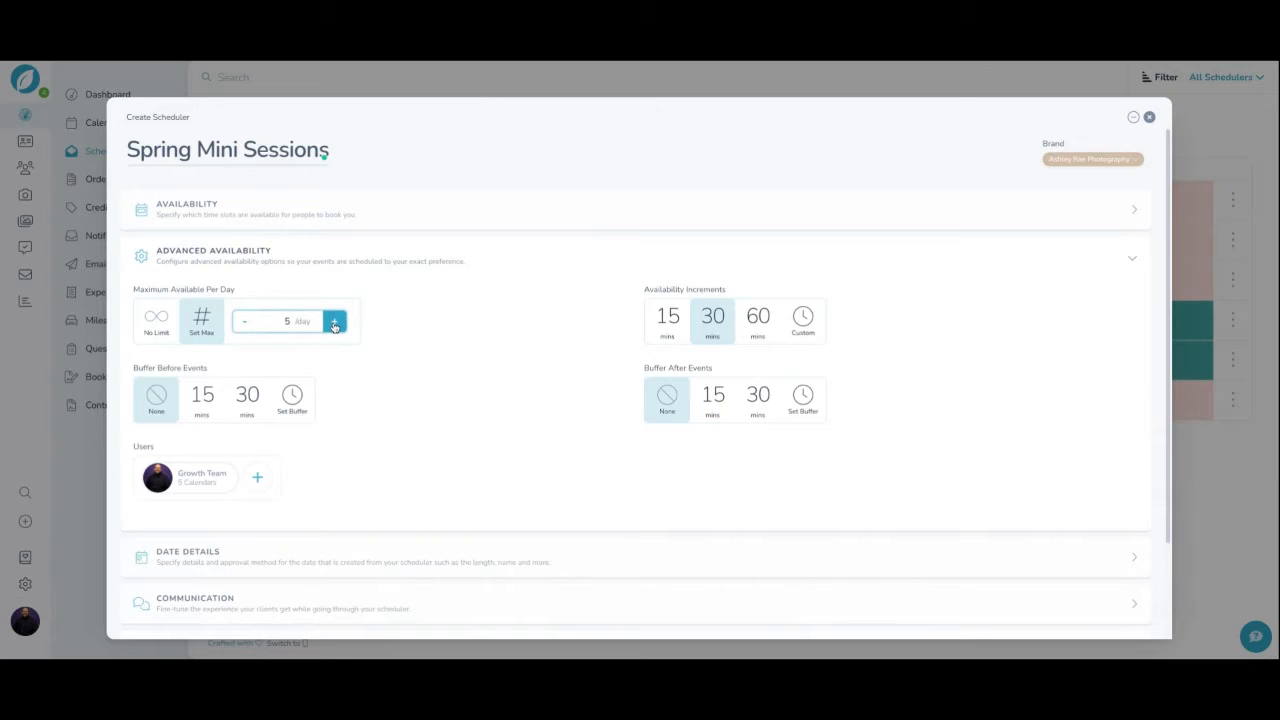
pyautogui.click(335, 323)
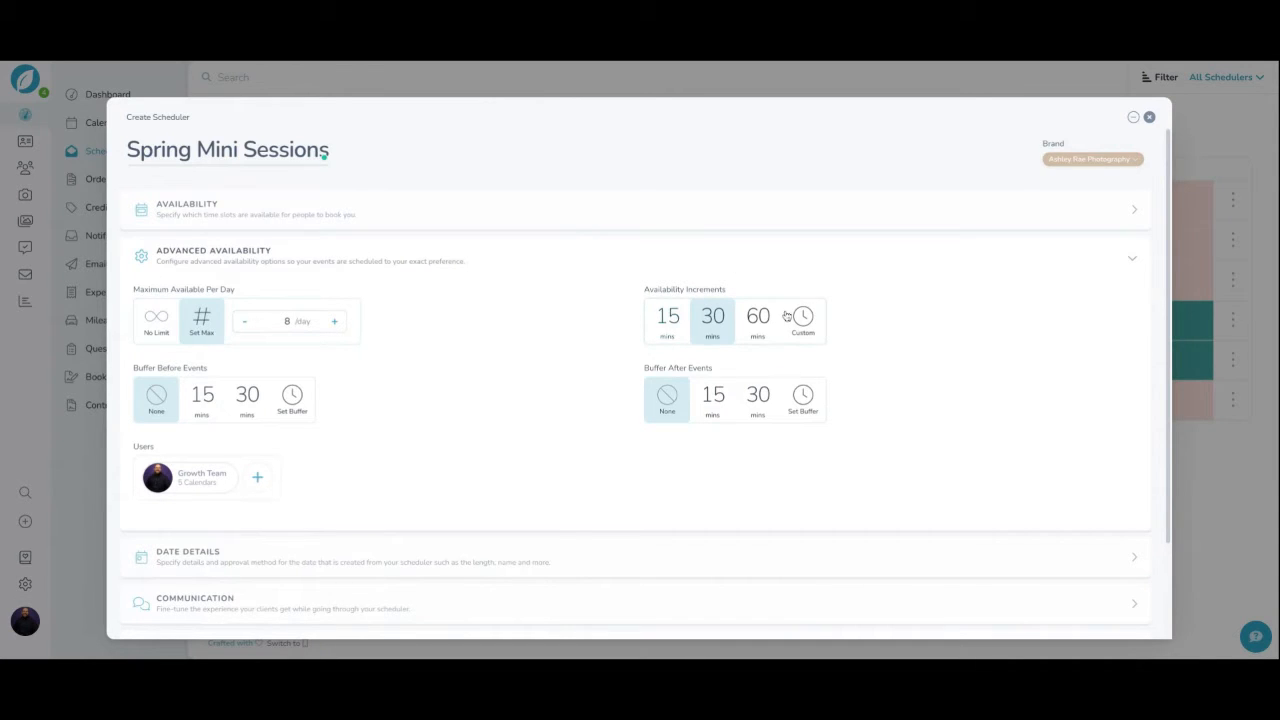
# Review the scheduler's availability calendar and booking window, and return to the advanced availability options
pyautogui.click(589, 229)
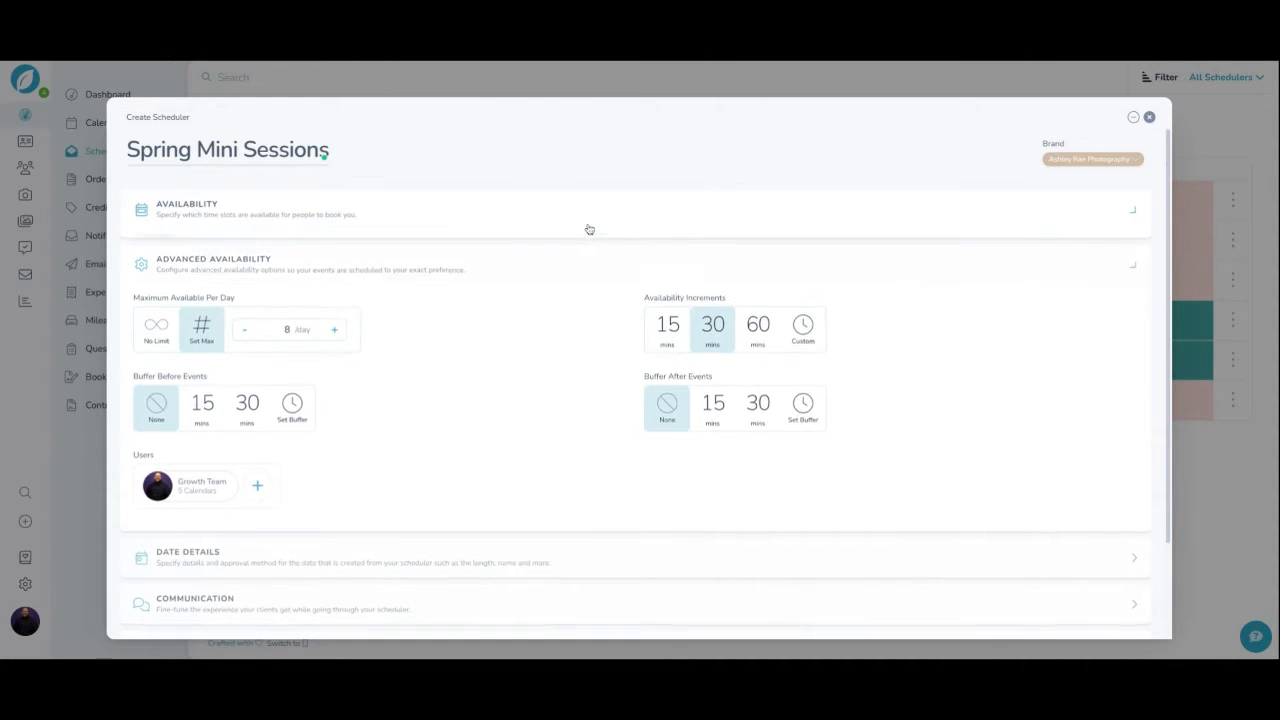
pyautogui.moveTo(1120, 322)
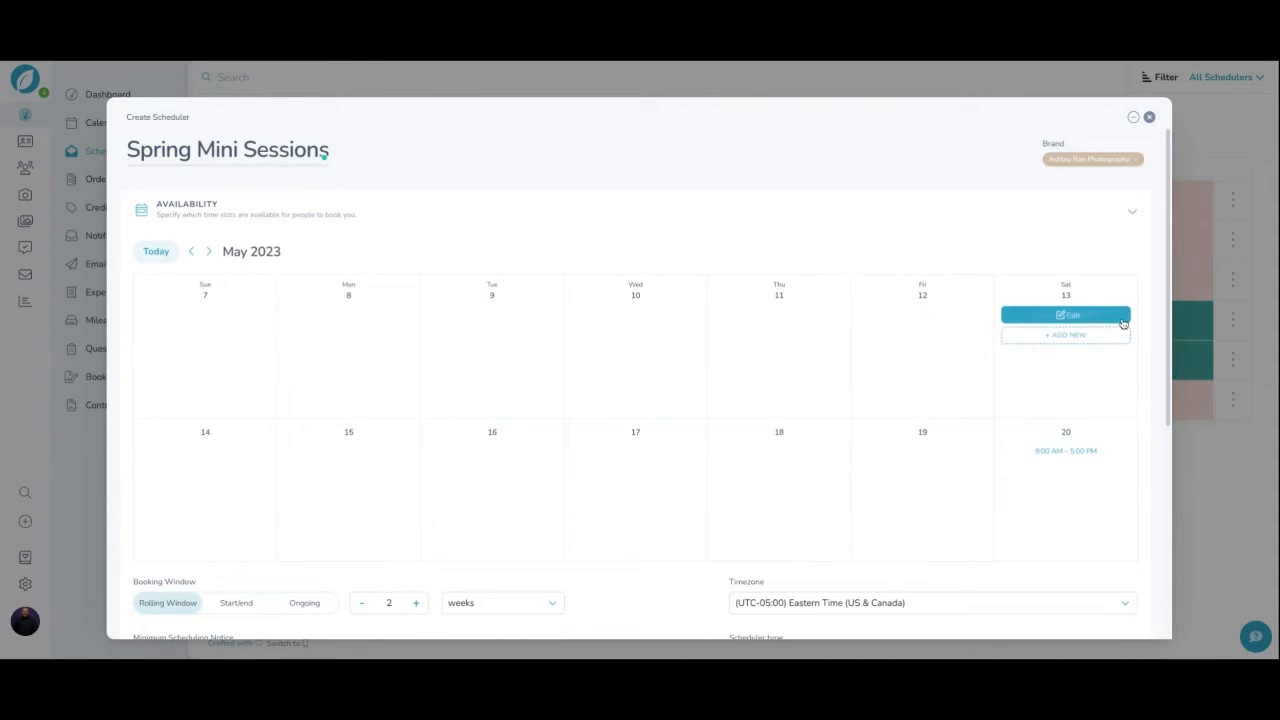
pyautogui.scroll(-5, 706, 474)
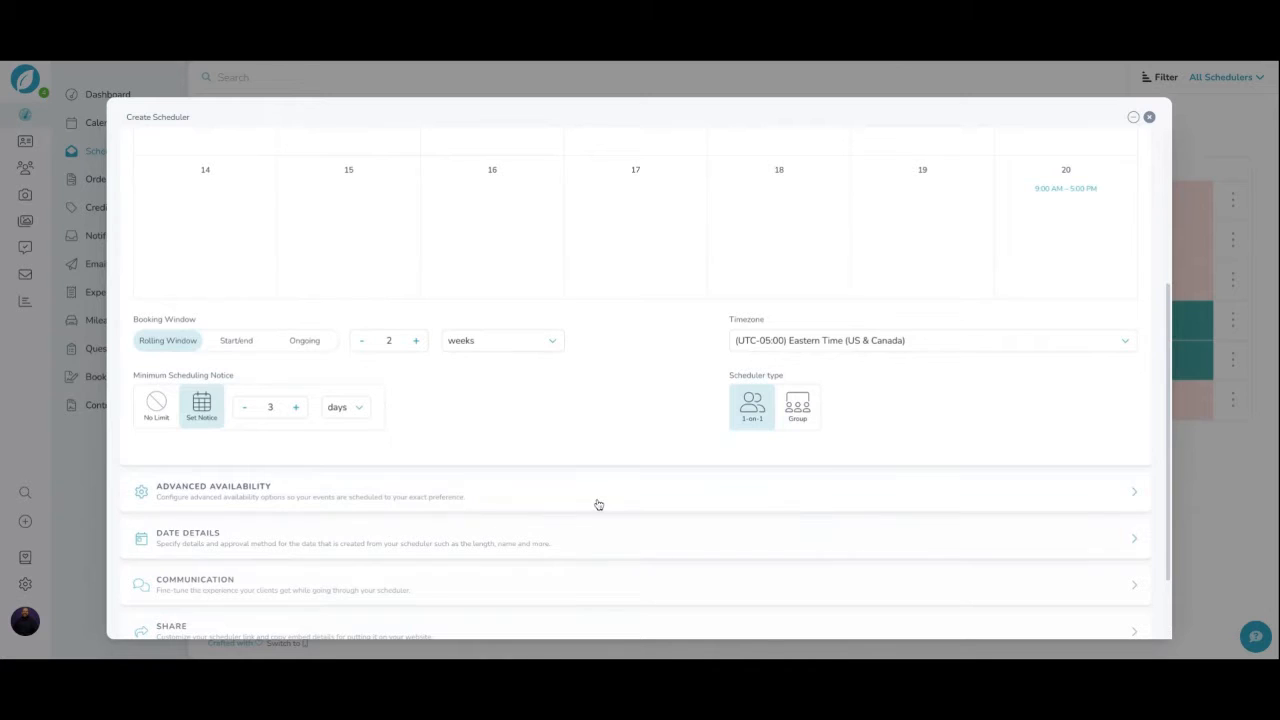
pyautogui.click(598, 504)
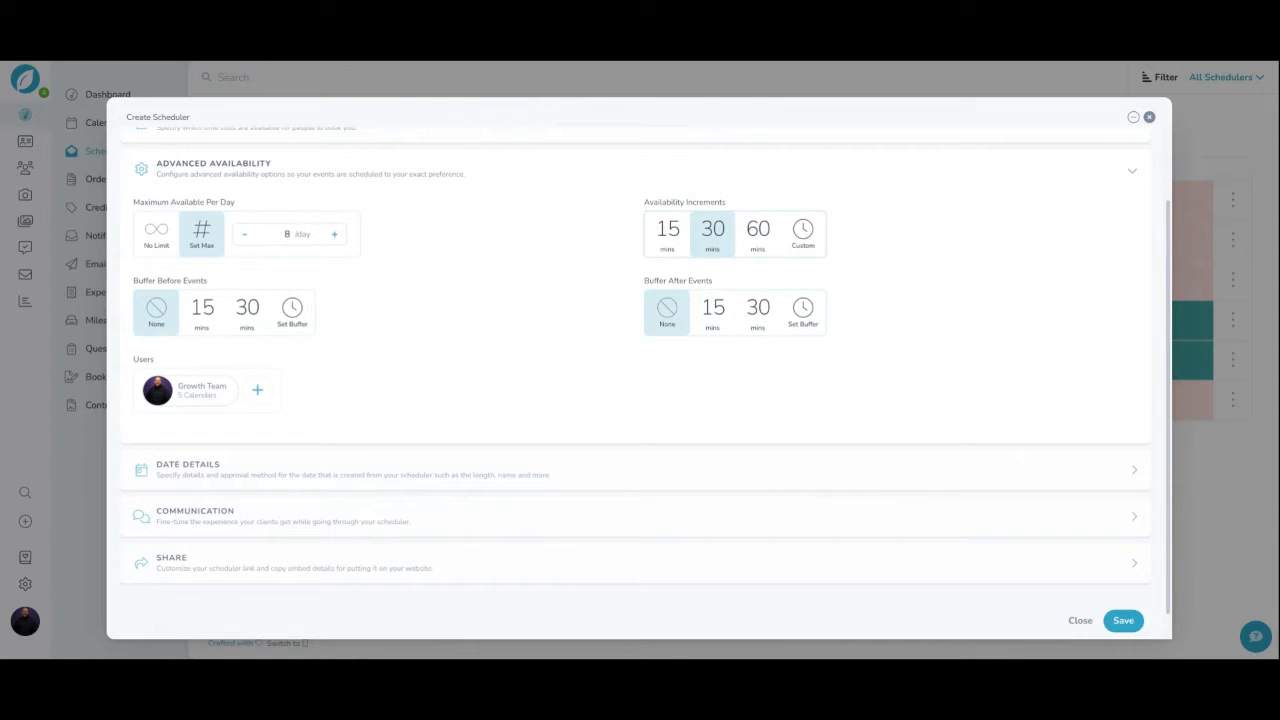
# Try 15-minute availability increments and a 15-minute buffer after events, restoring the increments to 30 minutes and the buffer to None
pyautogui.click(678, 245)
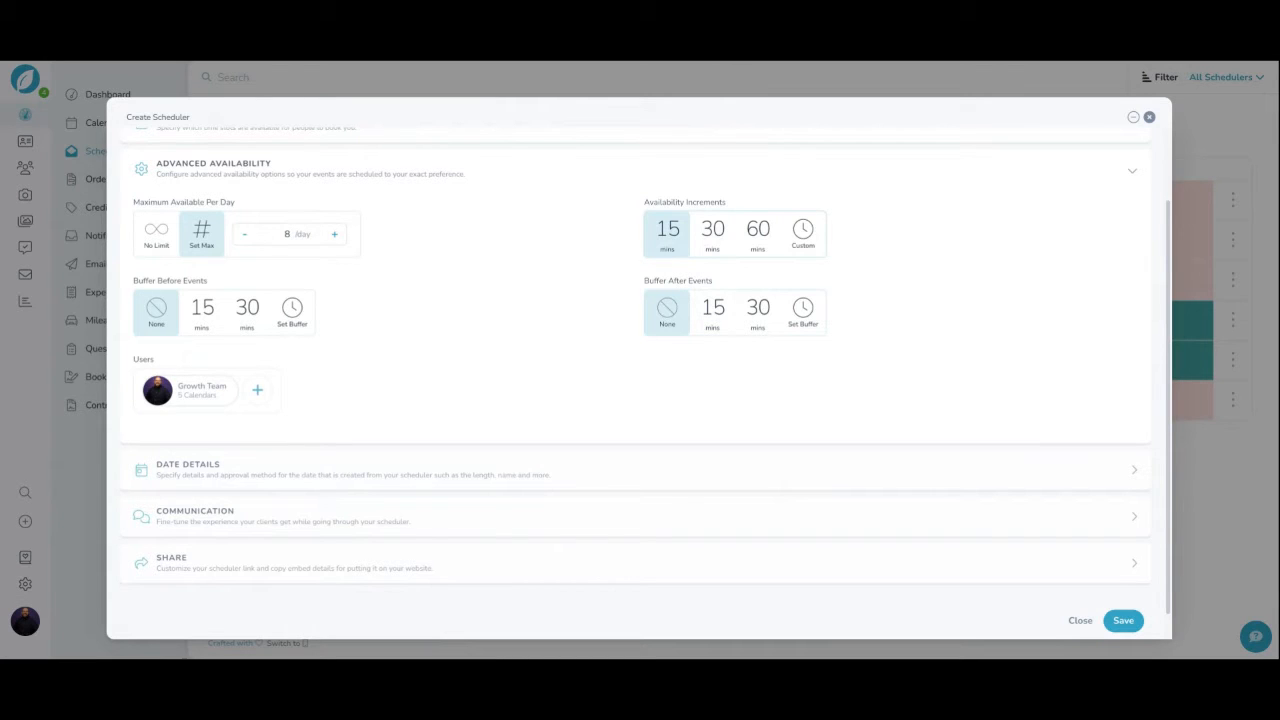
pyautogui.click(718, 254)
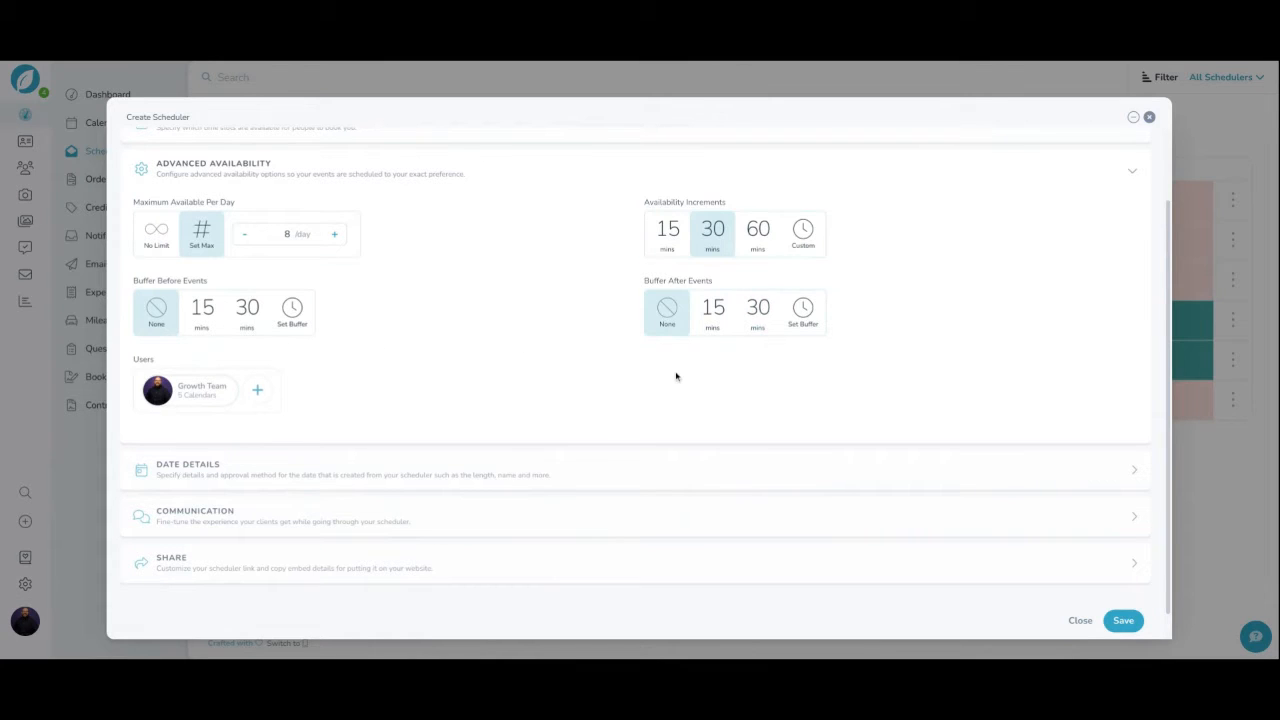
pyautogui.click(702, 337)
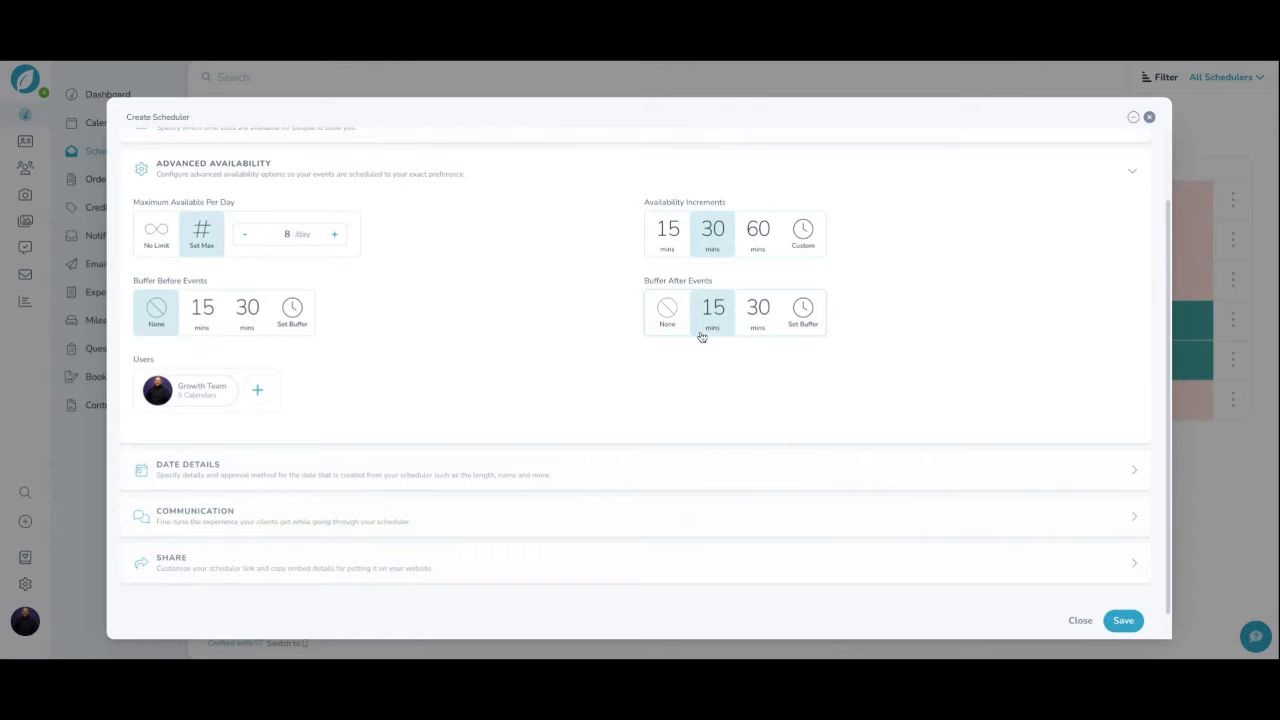
pyautogui.click(669, 330)
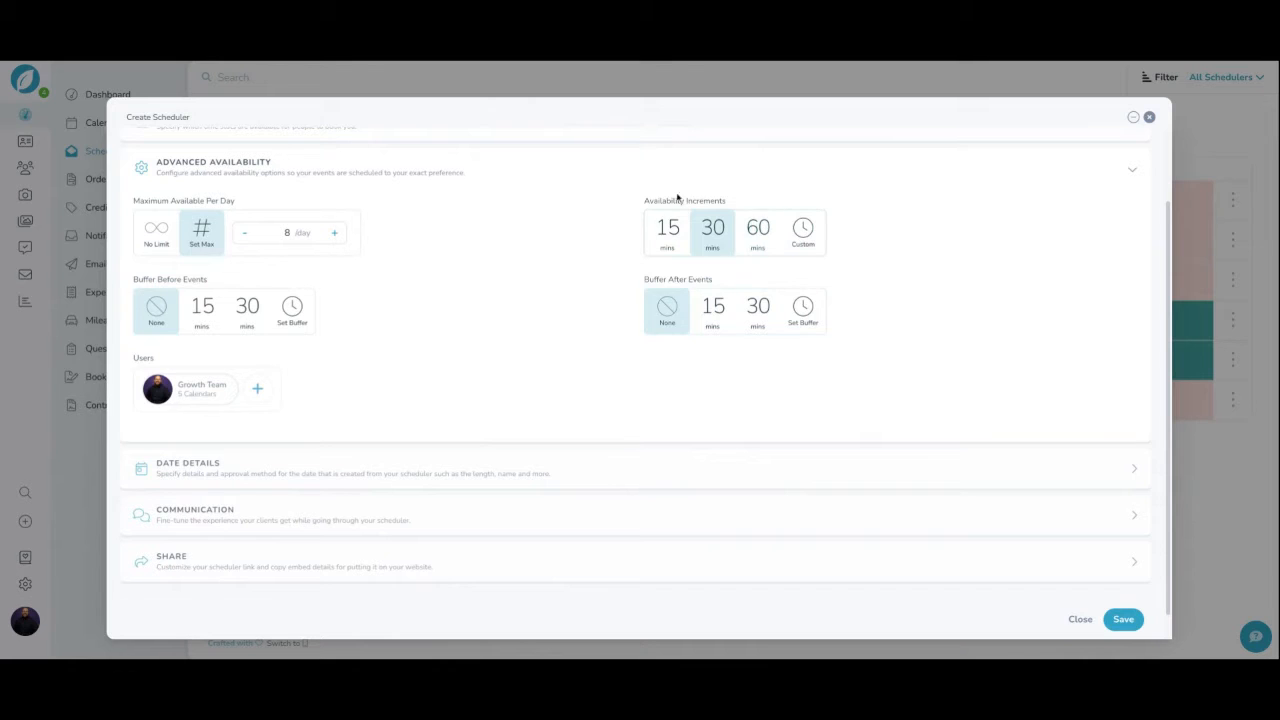
# Set the custom date length to 20 minutes in the date details
pyautogui.click(493, 468)
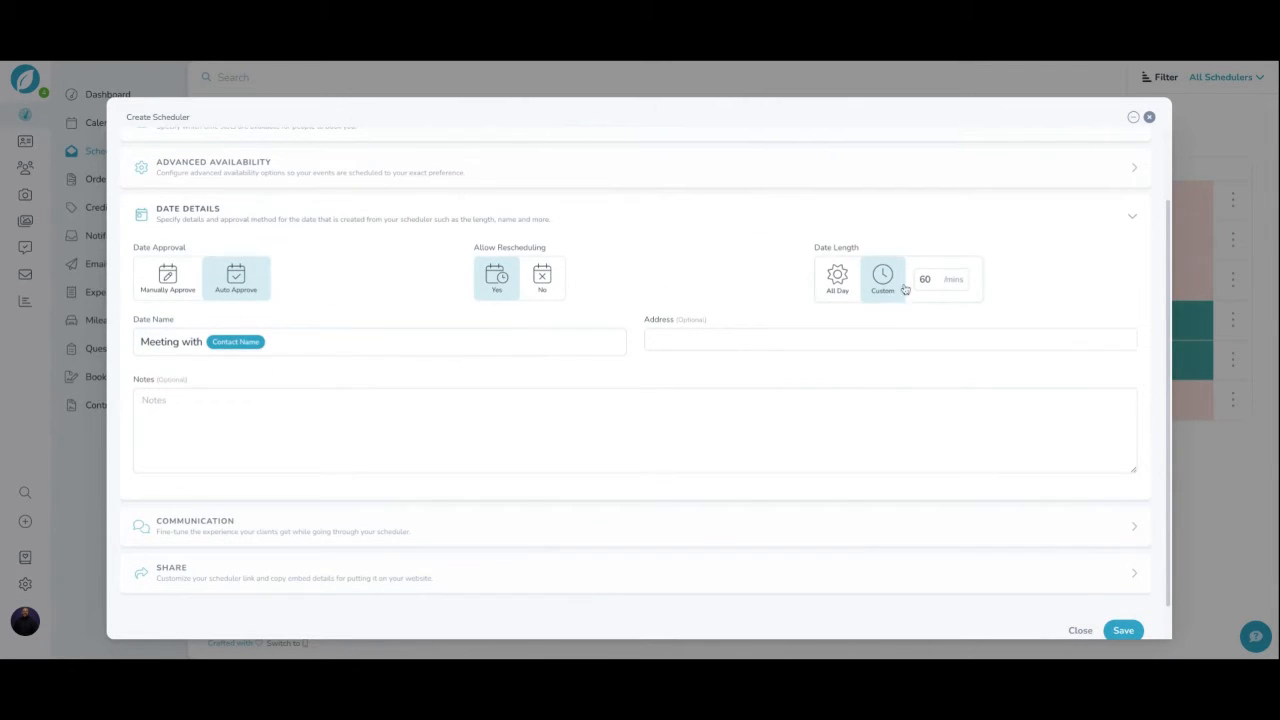
pyautogui.doubleClick(930, 279)
pyautogui.write('20')
pyautogui.click(1037, 289)
# Try a 15-minute buffer after events in advanced availability, reset it to None, and return to the date details
pyautogui.scroll(1, 797, 188)
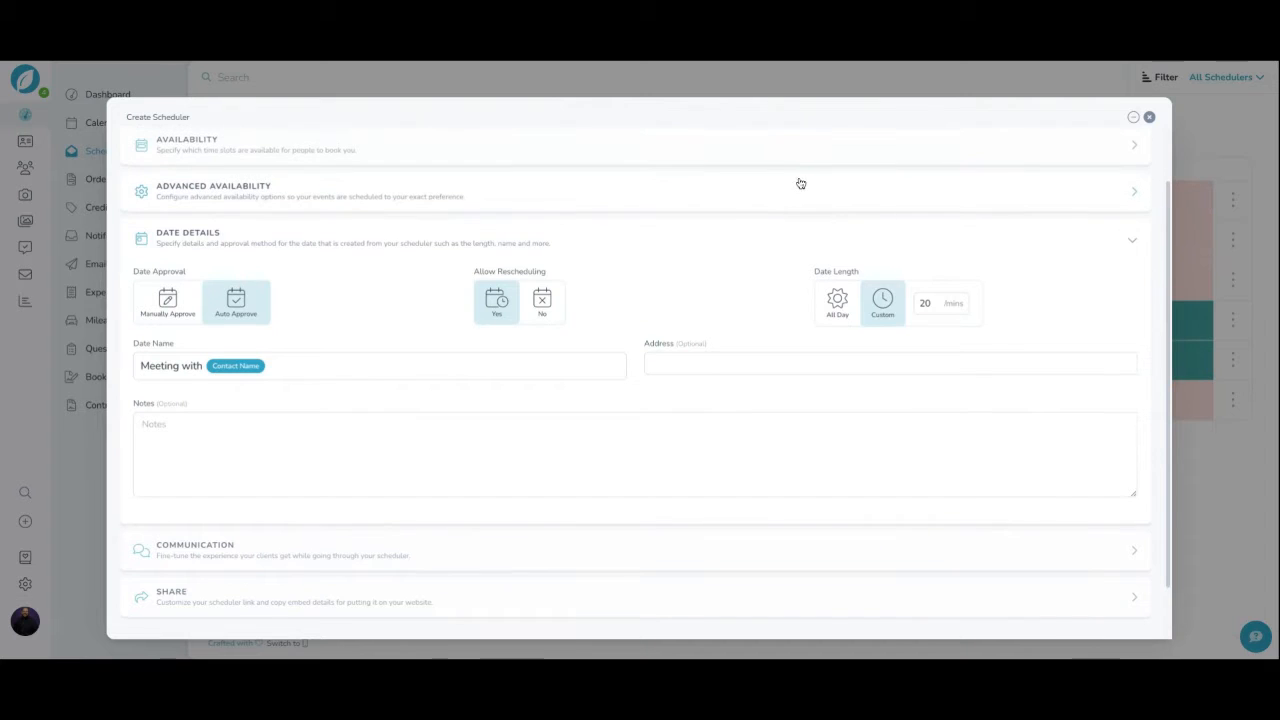
pyautogui.click(797, 190)
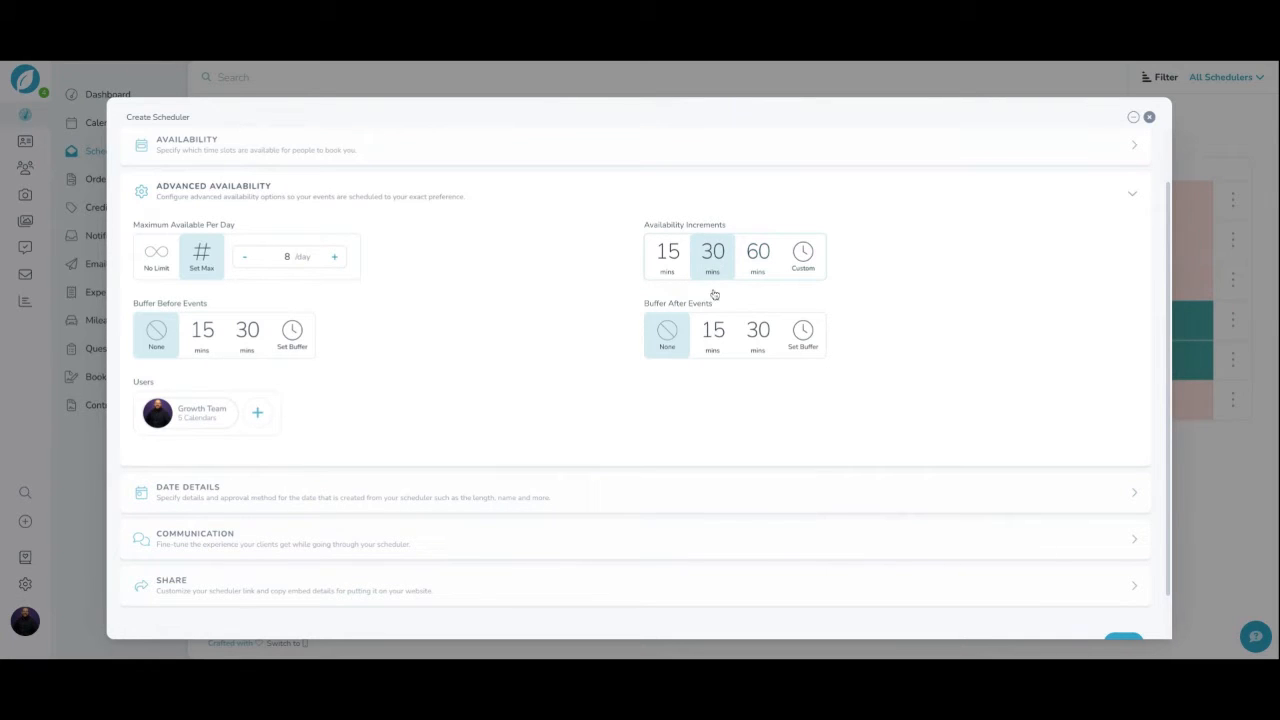
pyautogui.click(714, 338)
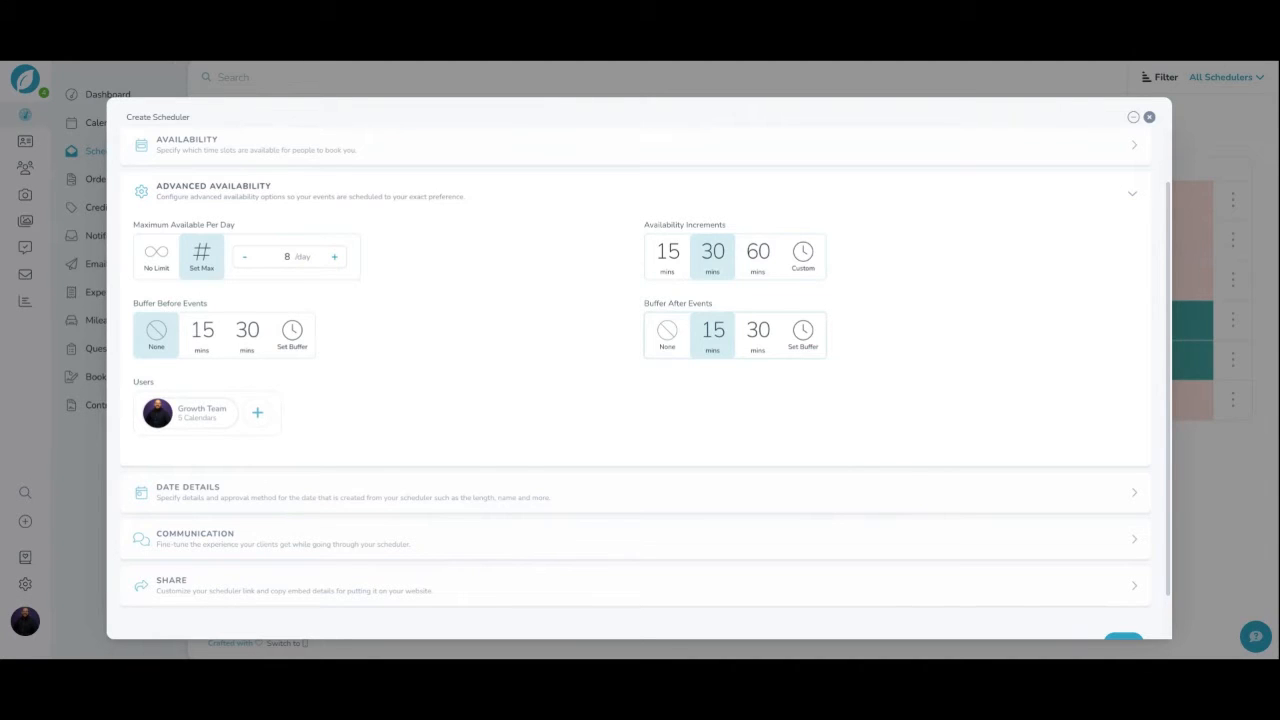
pyautogui.click(670, 338)
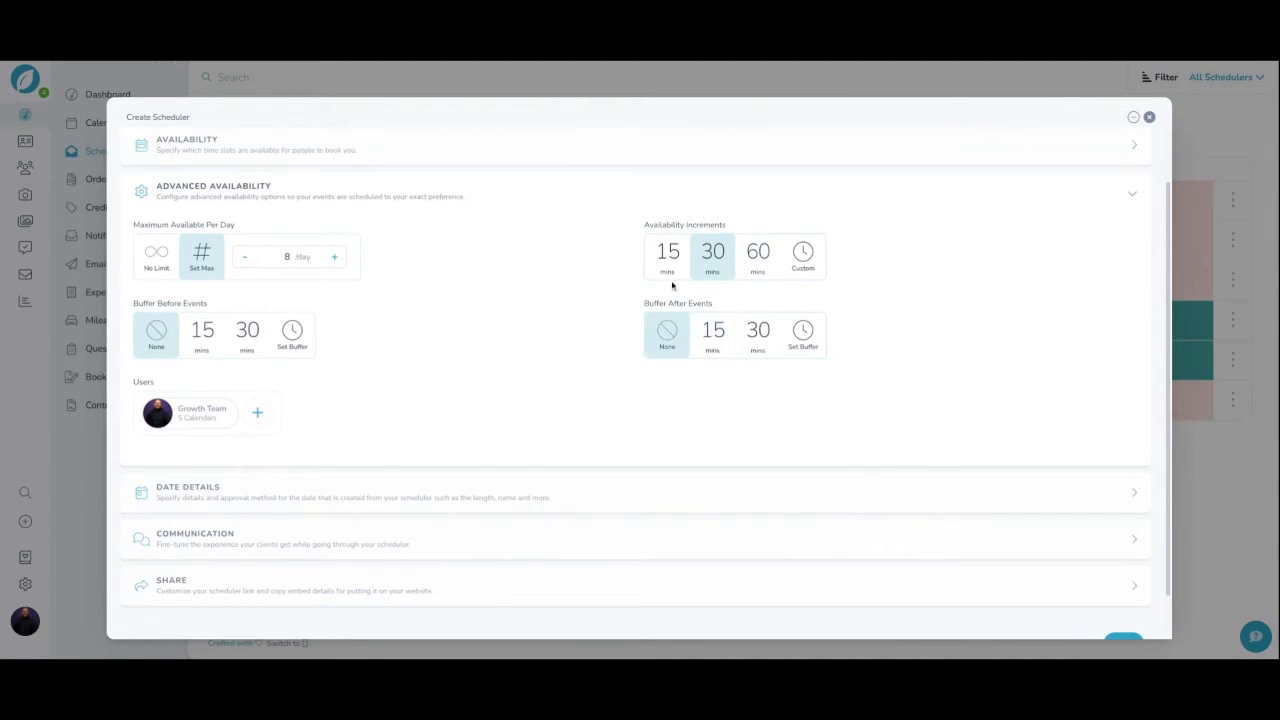
pyautogui.click(780, 500)
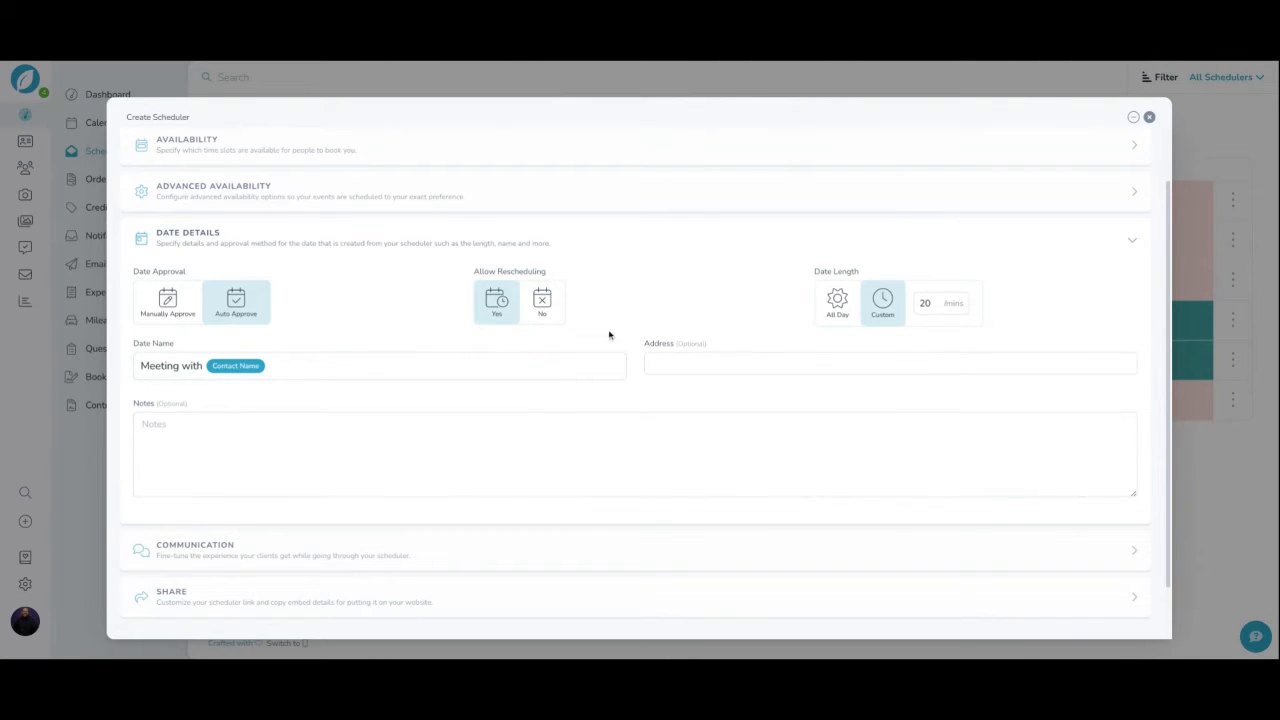
# Try disallowing rescheduling and switch it back to allowed
pyautogui.click(542, 312)
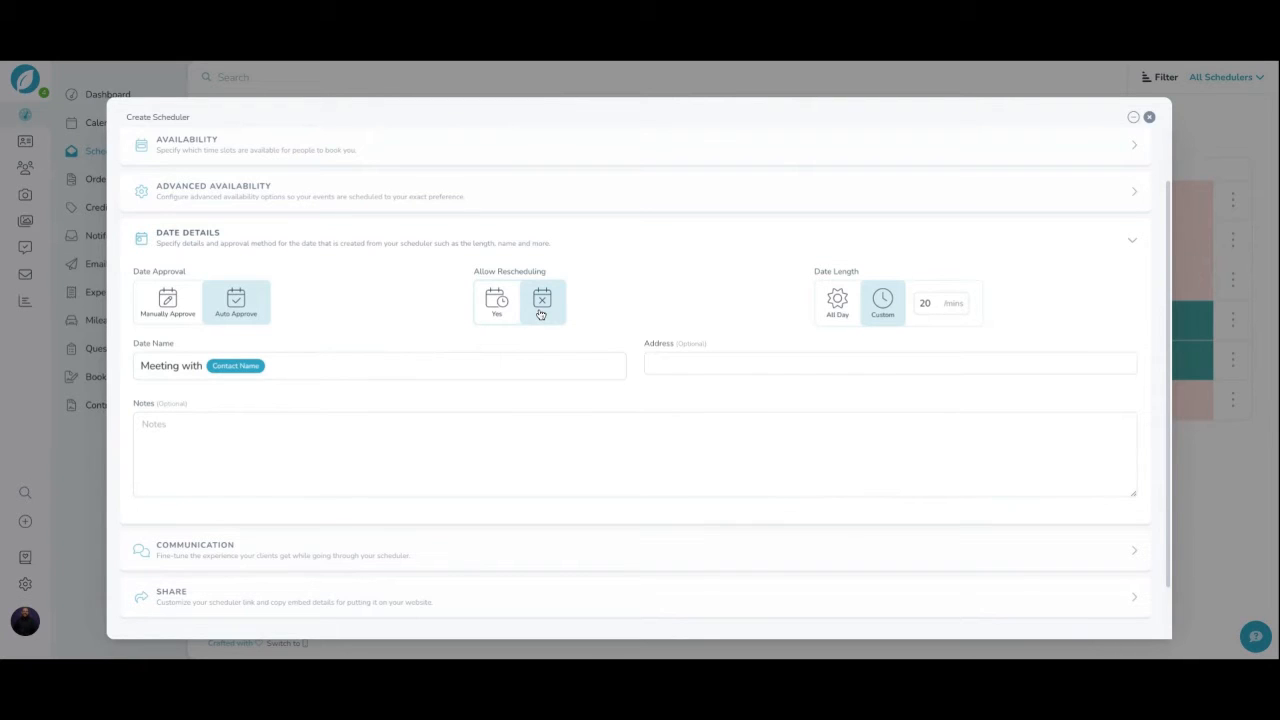
pyautogui.click(497, 312)
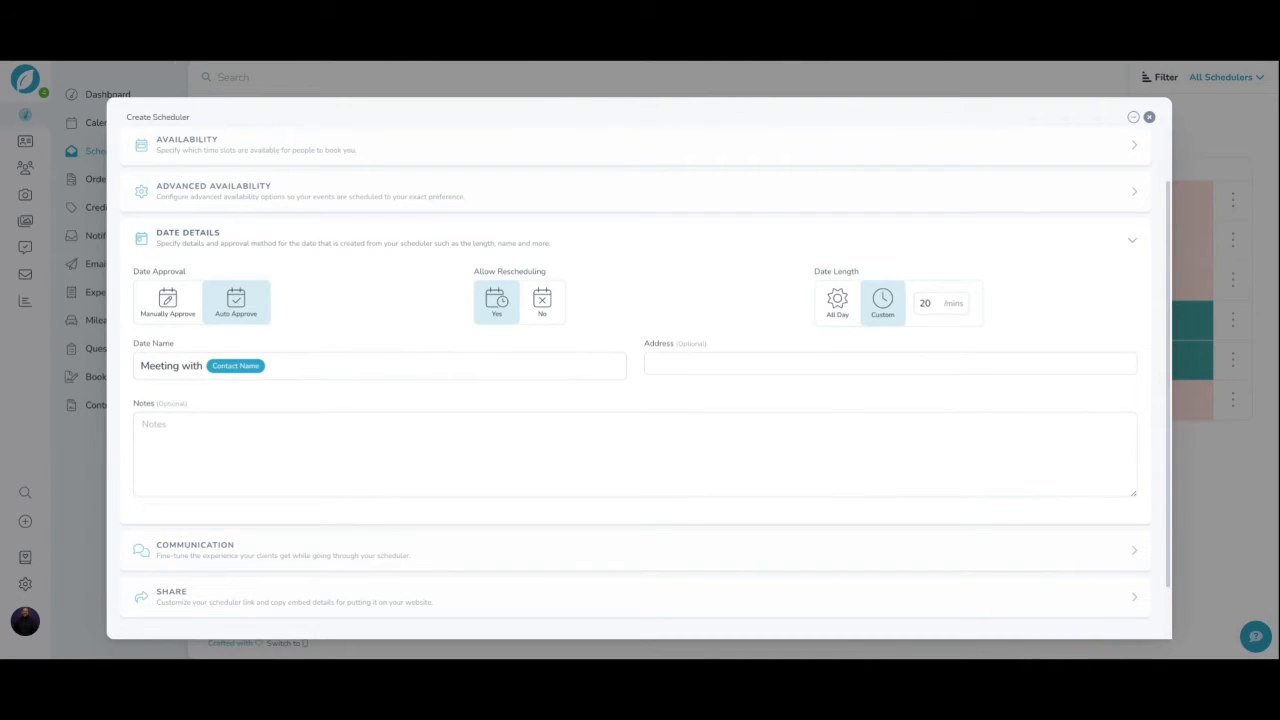
# Change the date name to "Spring Mini Session with" followed by the existing Contact Name placeholder
pyautogui.moveTo(167, 366); pyautogui.dragTo(140, 366)
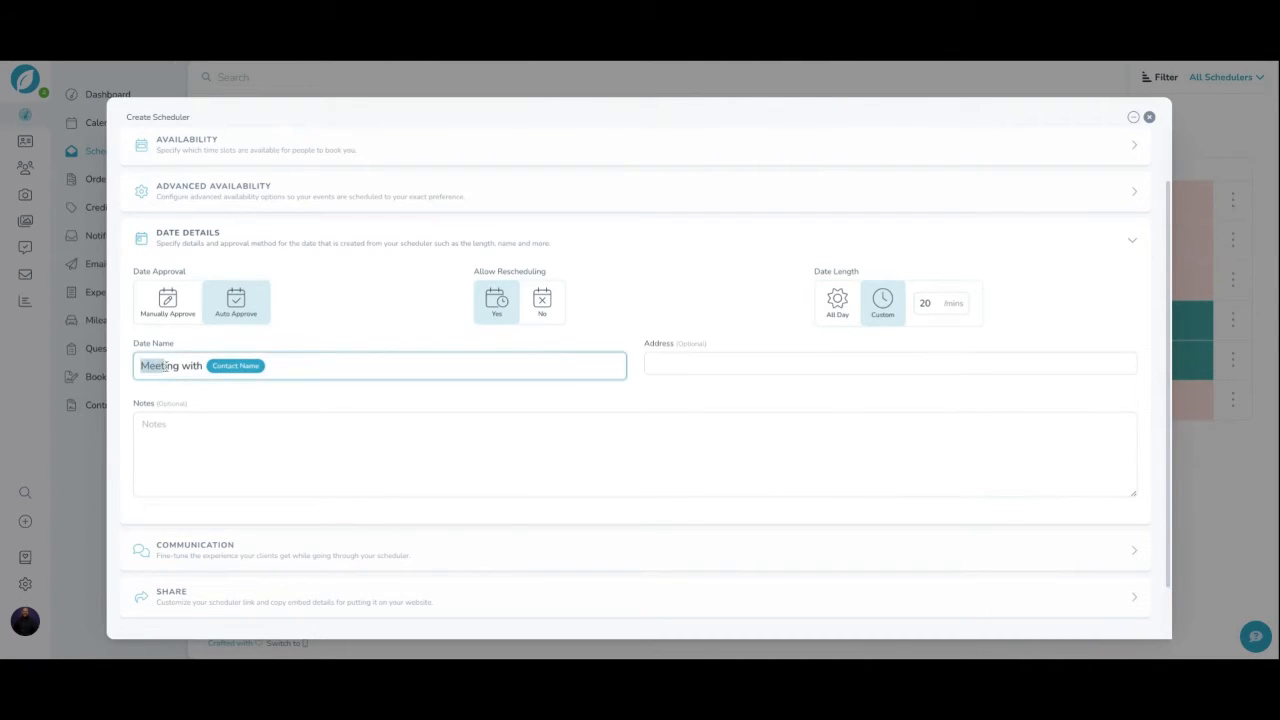
pyautogui.click(174, 366)
pyautogui.doubleClick(179, 366)
pyautogui.moveTo(177, 366); pyautogui.dragTo(115, 370)
pyautogui.write('Spring Mini Sess')
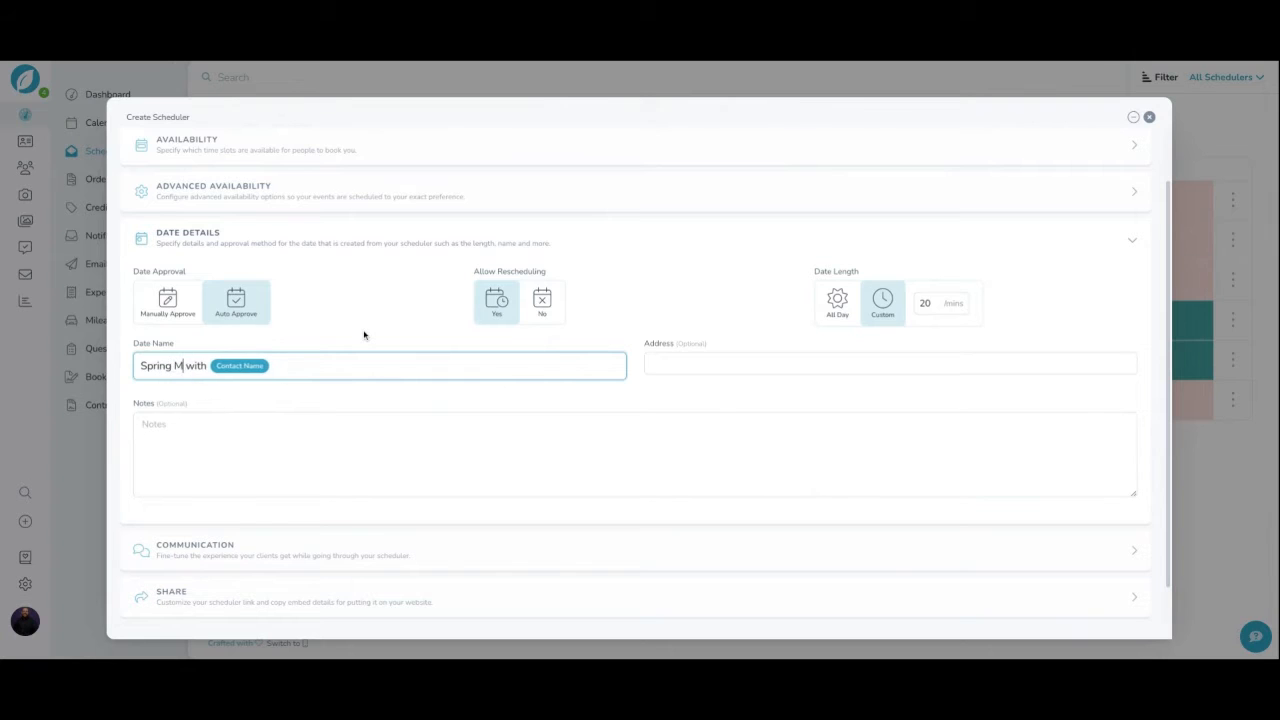
pyautogui.write('ion')
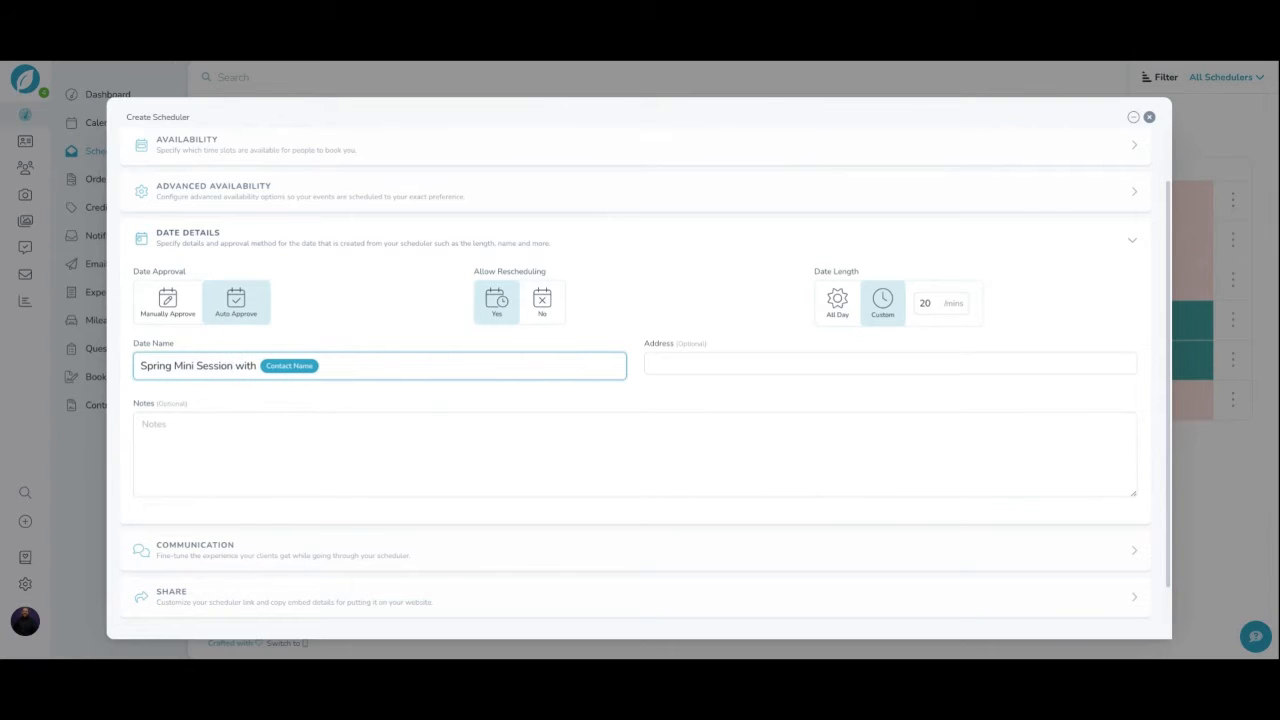
pyautogui.click(340, 458)
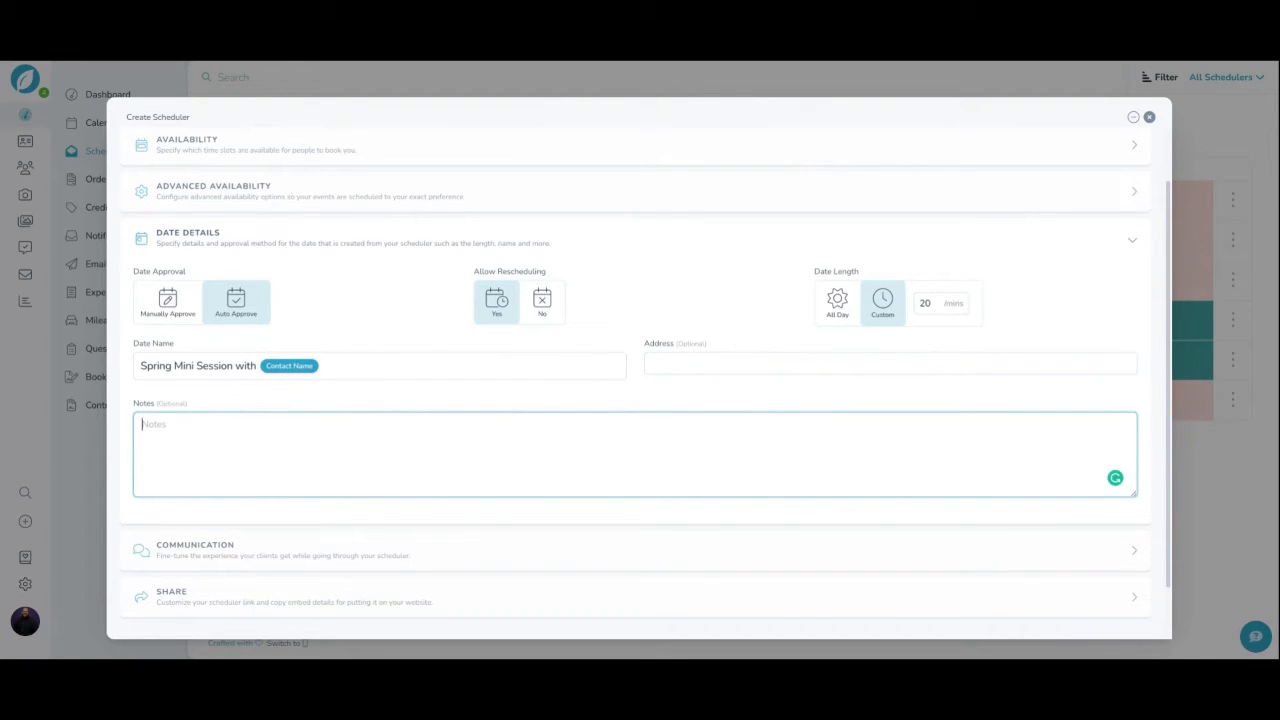
# Review the communication and share options, and select the scheduler's script embed code
pyautogui.scroll(-1, 700, 594)
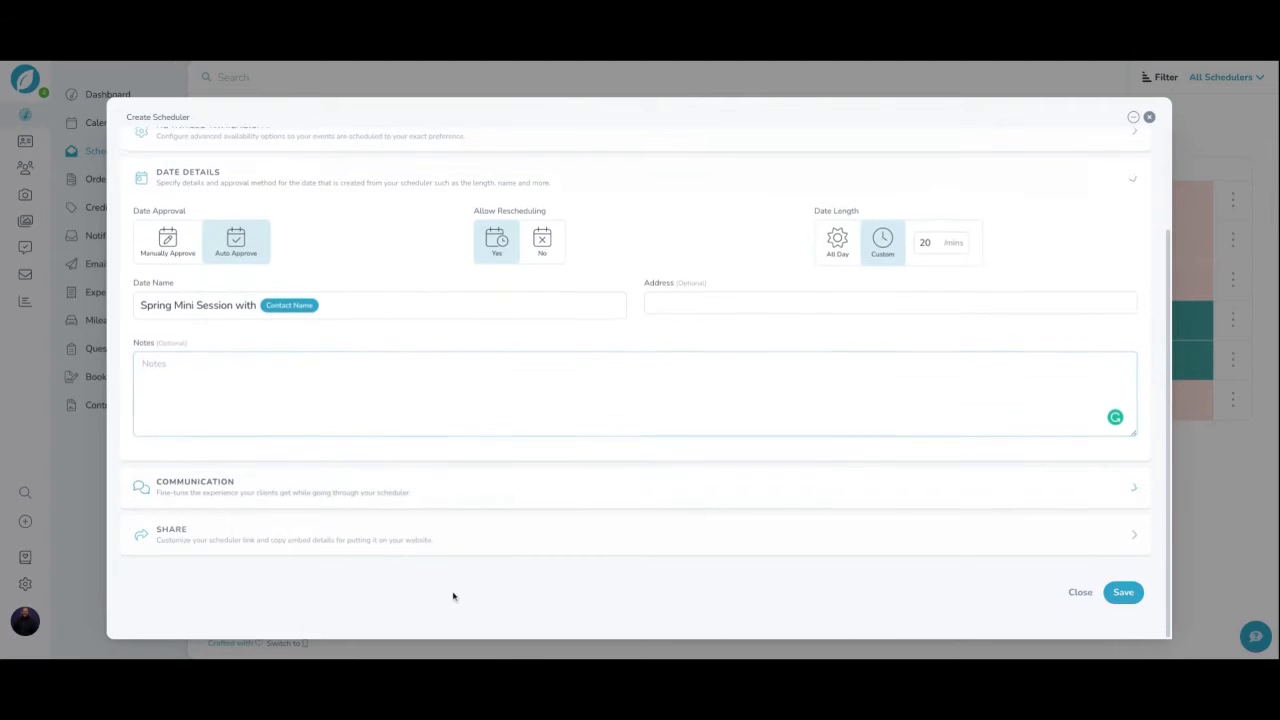
pyautogui.click(455, 488)
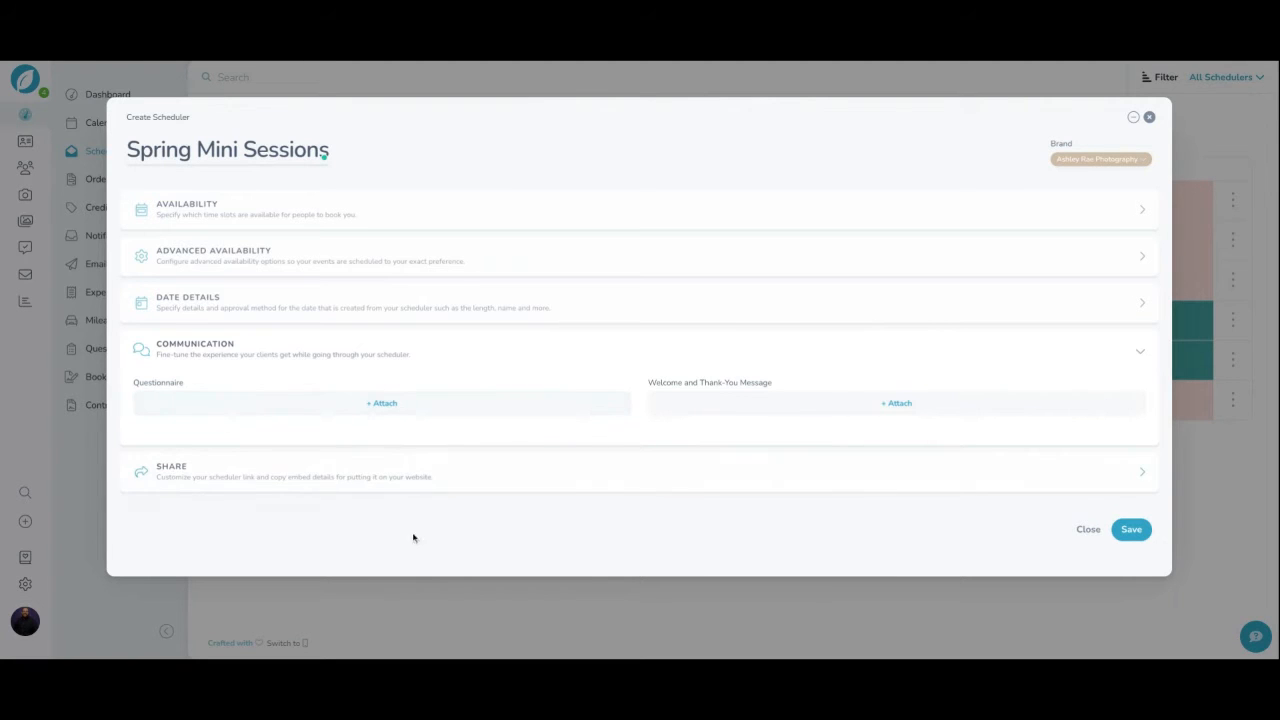
pyautogui.click(350, 473)
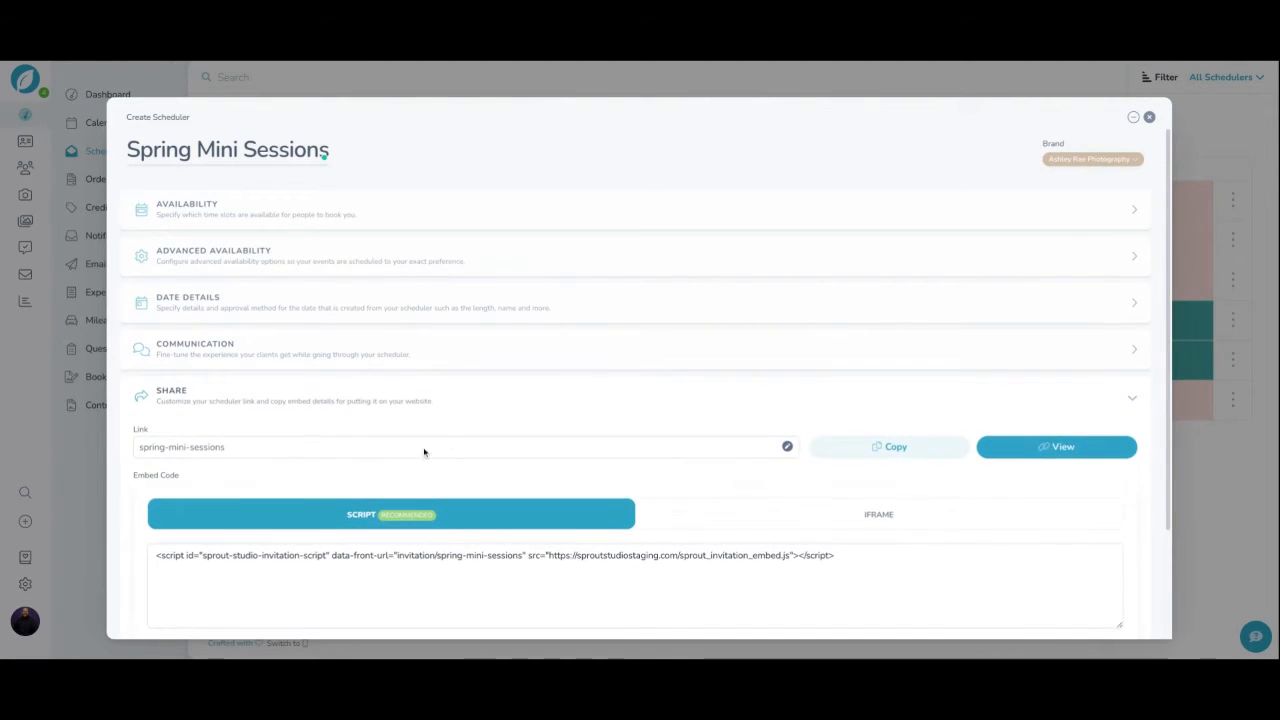
pyautogui.scroll(-1, 423, 449)
pyautogui.scroll(-1, 501, 453)
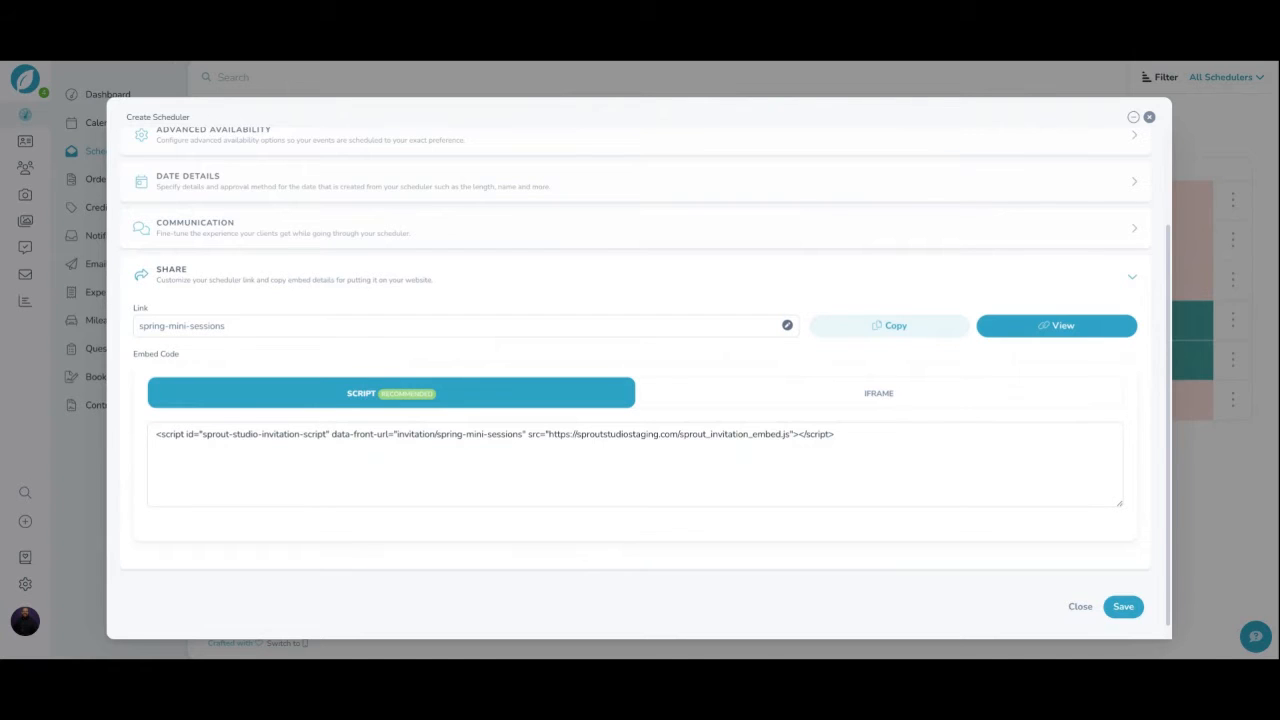
pyautogui.click(610, 440)
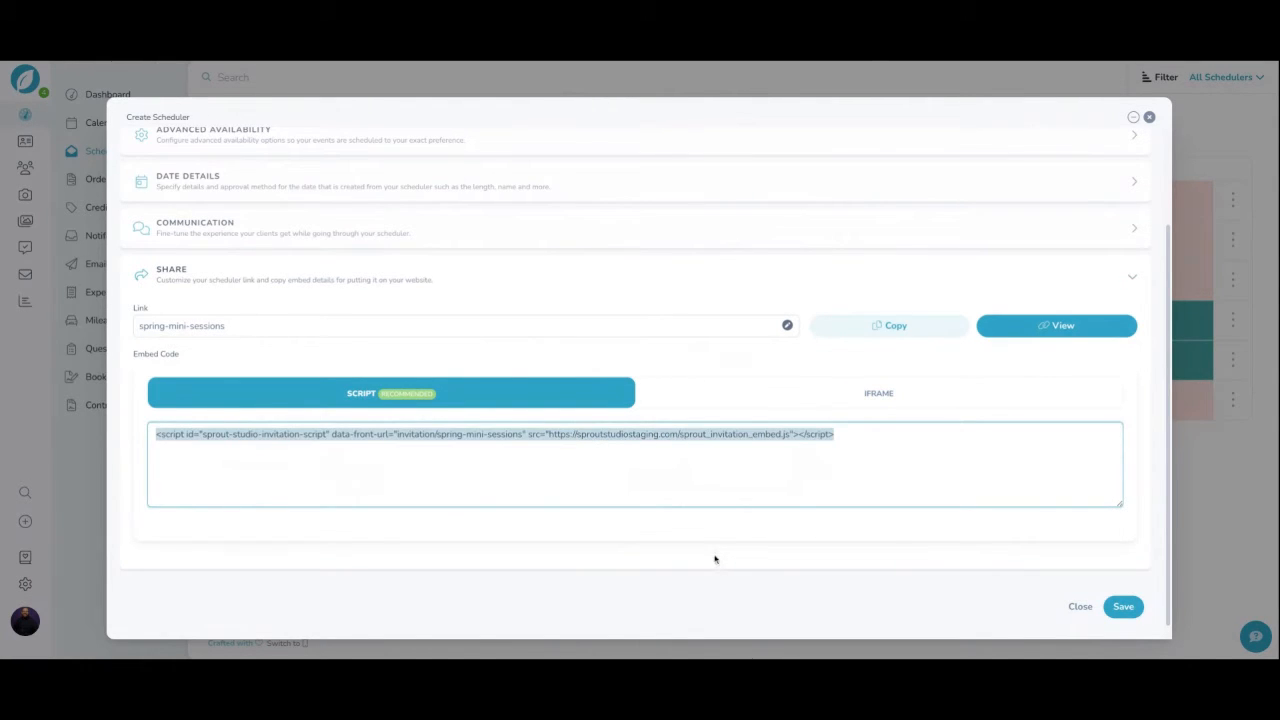
# Go back to the availability section and close the new scheduler without saving
pyautogui.scroll(3, 715, 559)
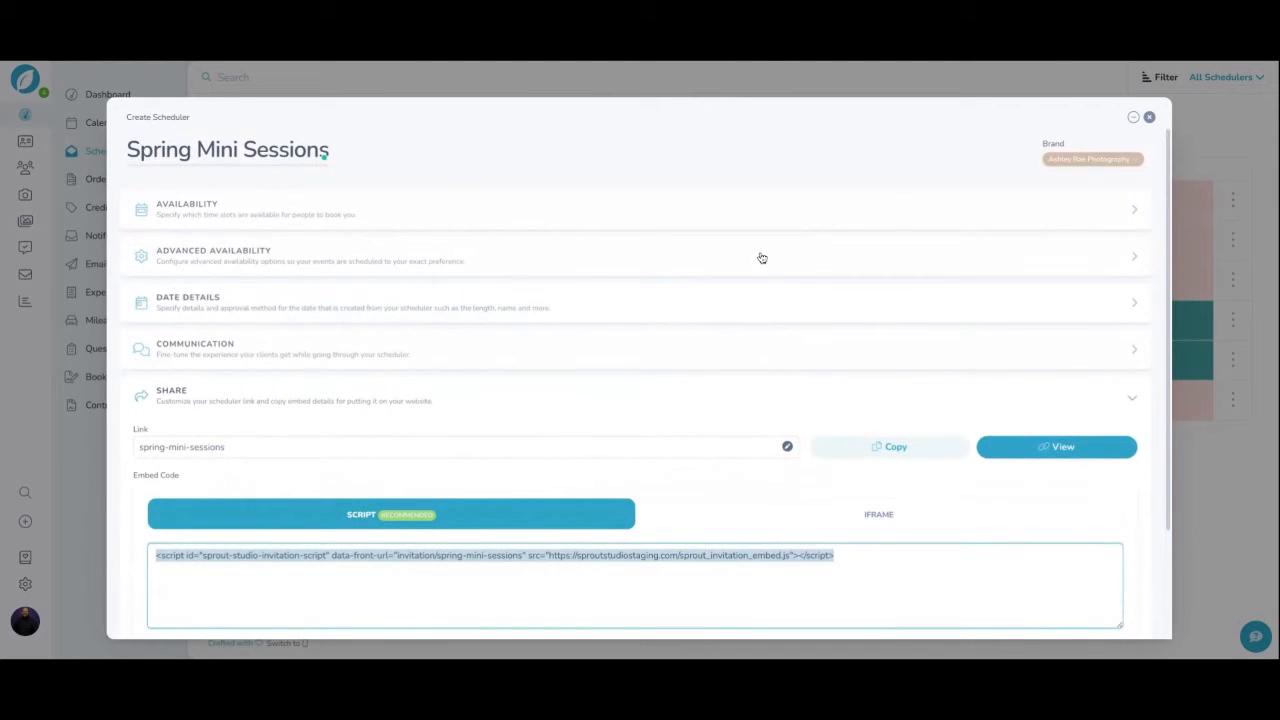
pyautogui.click(630, 163)
pyautogui.click(631, 217)
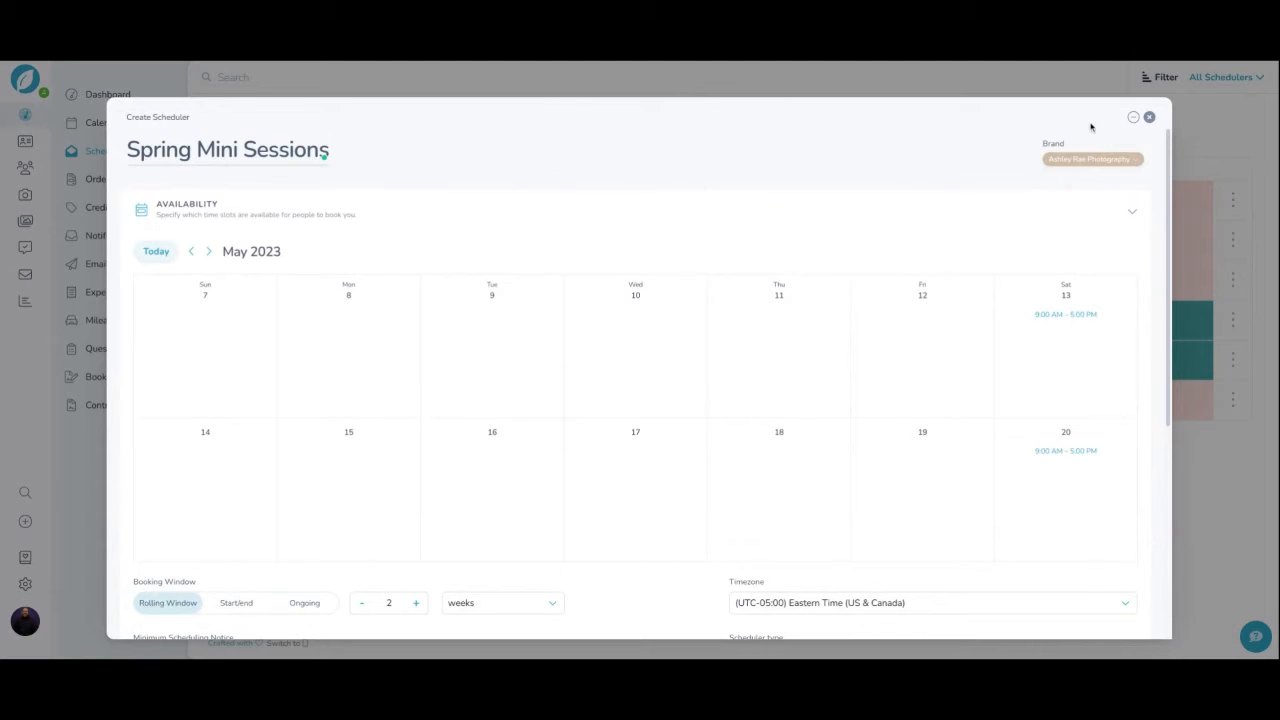
pyautogui.click(1149, 117)
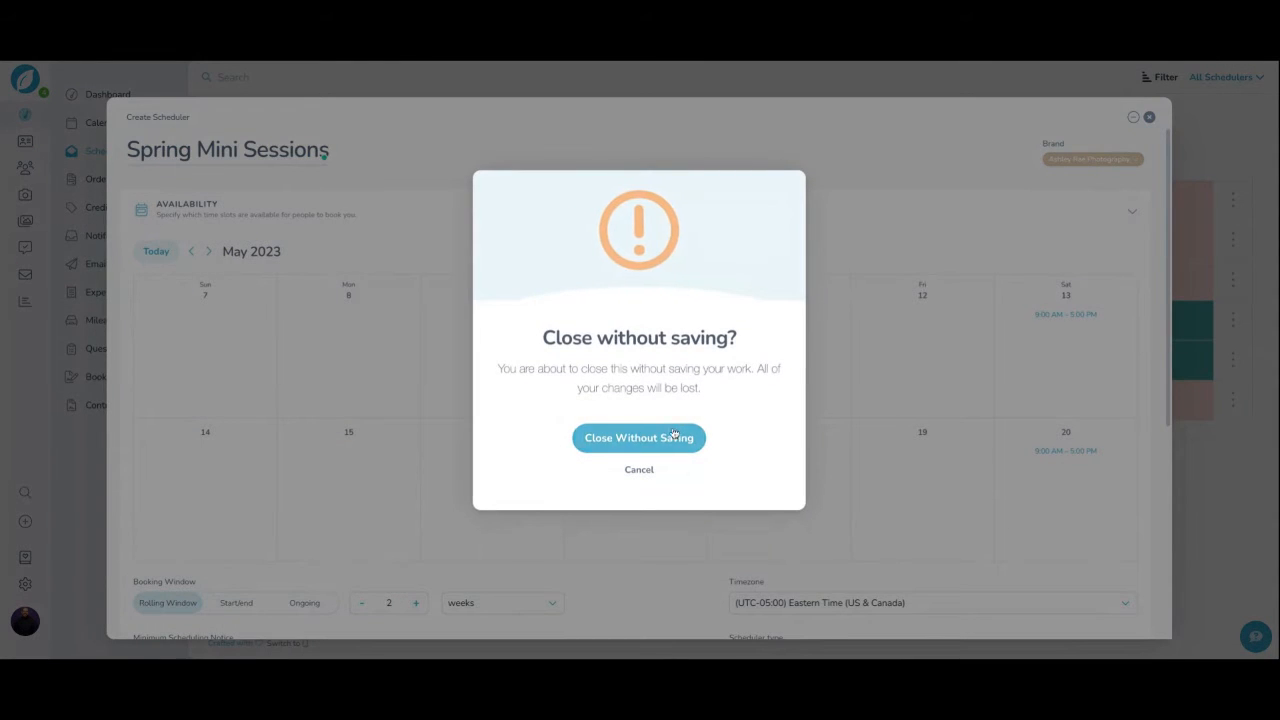
pyautogui.click(639, 438)
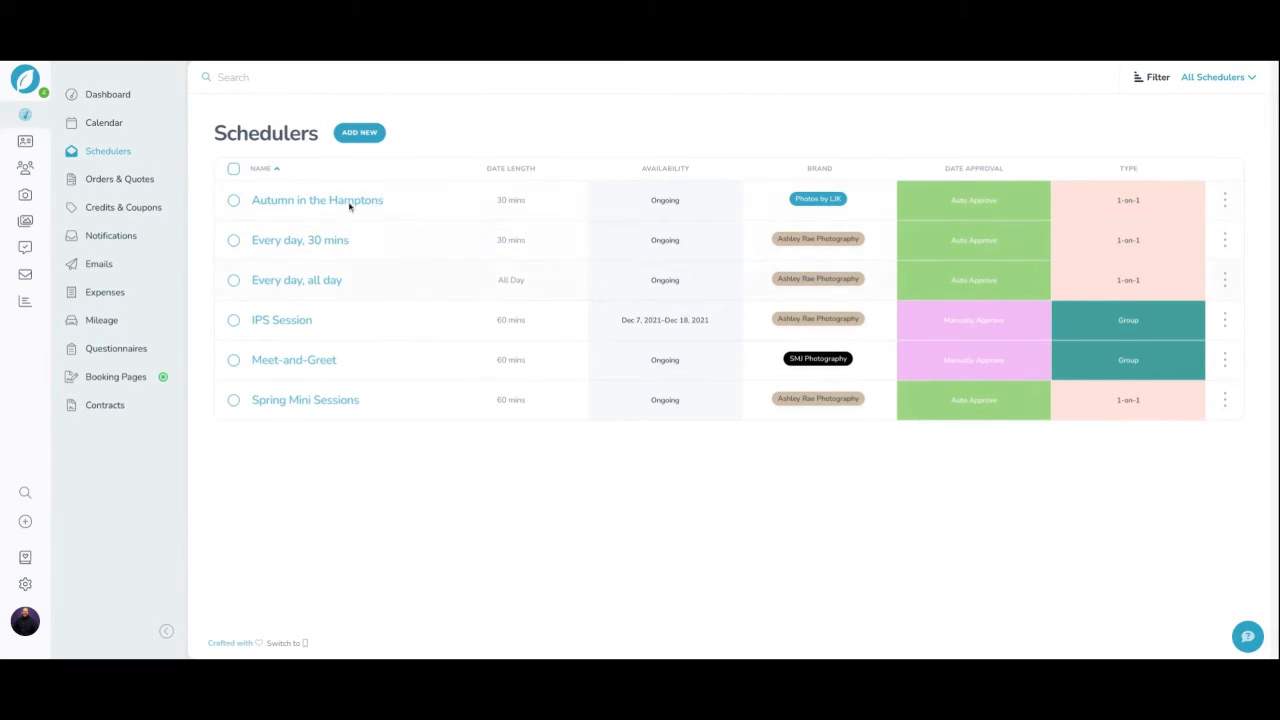
# Check the calendar, return to the schedulers list, and use the row actions of the "Every day, 30 mins" scheduler
pyautogui.click(92, 147)
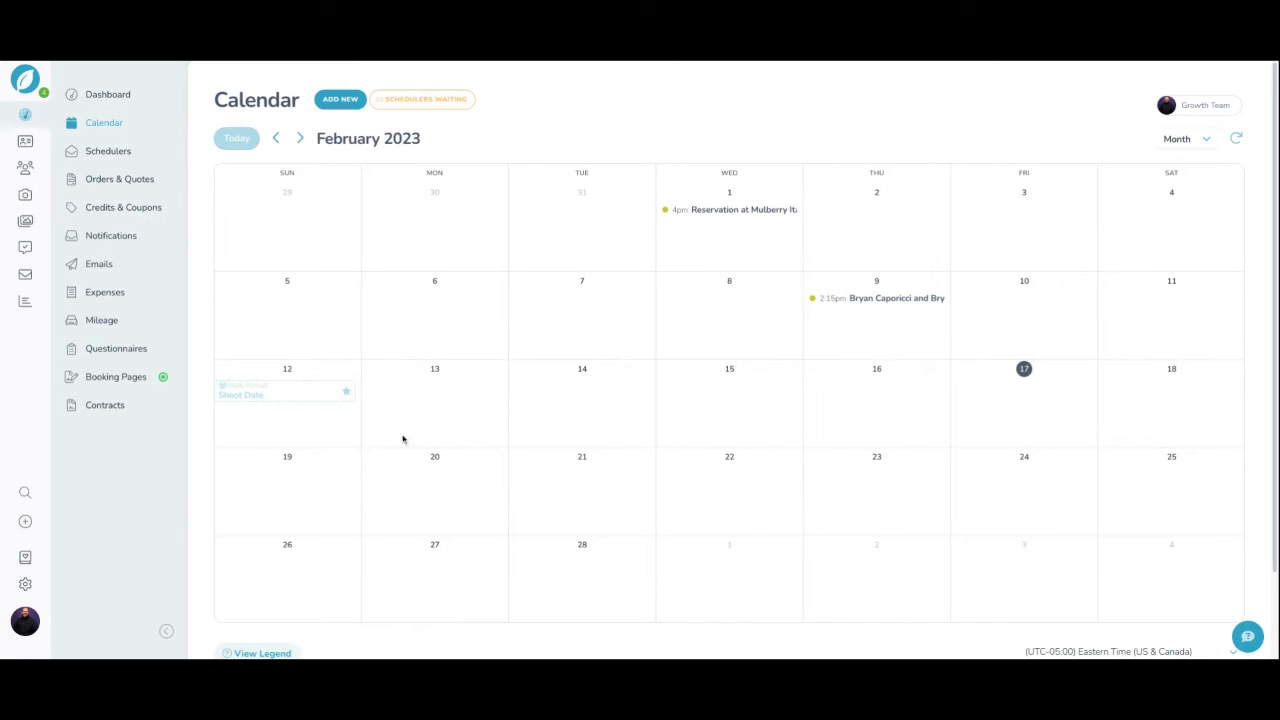
pyautogui.click(106, 151)
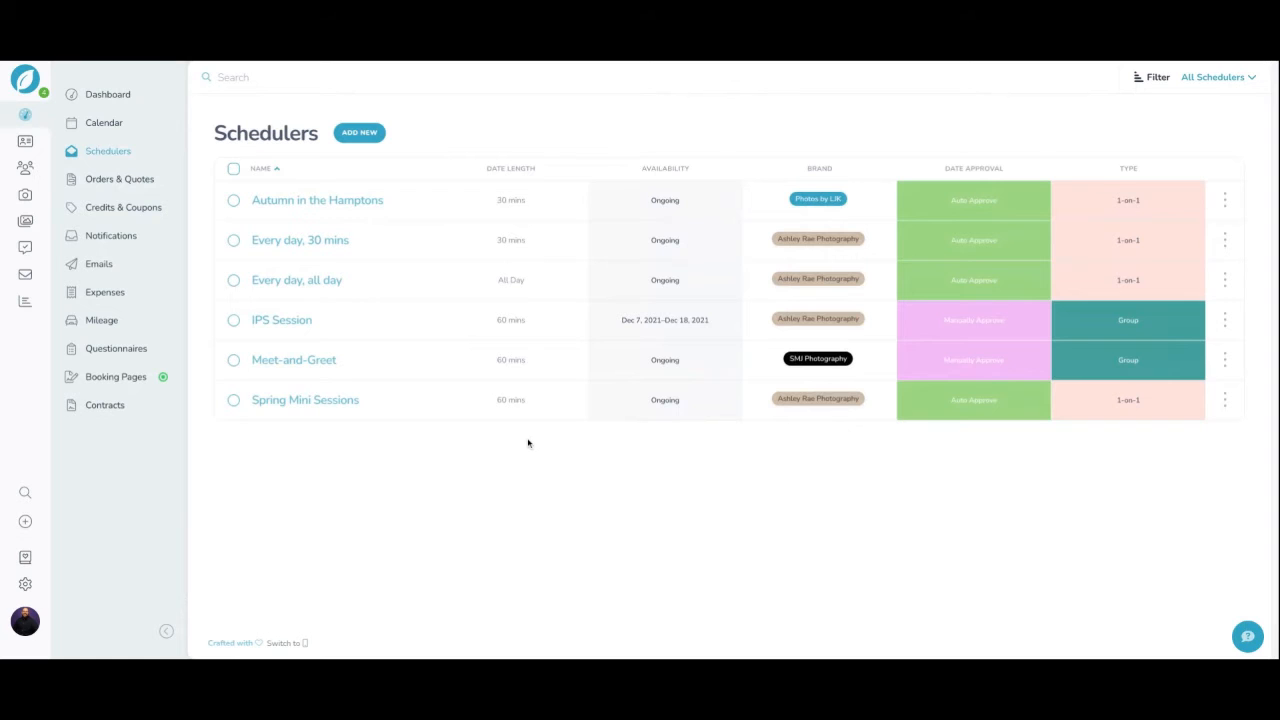
pyautogui.click(1226, 246)
pyautogui.click(1187, 314)
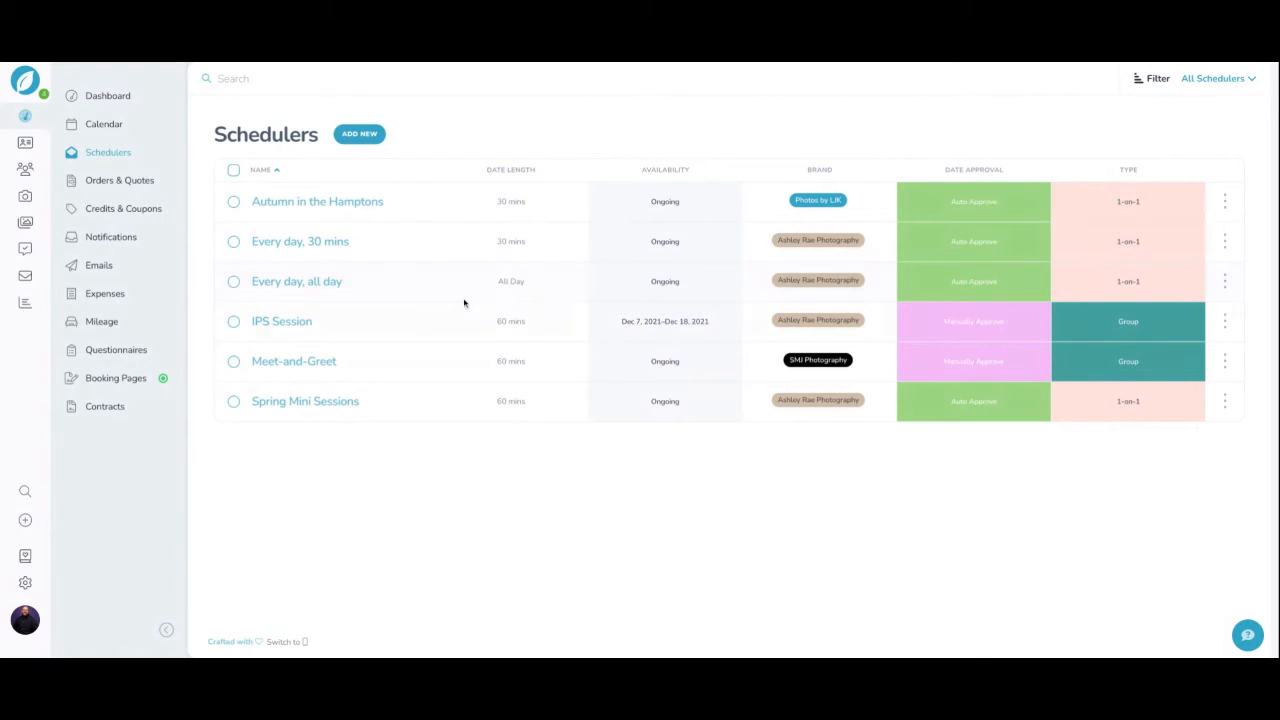
pyautogui.click(106, 155)
# Attach the Meet-and-Greet scheduler to the shoot date of the second listed lead and save the date
pyautogui.click(25, 169)
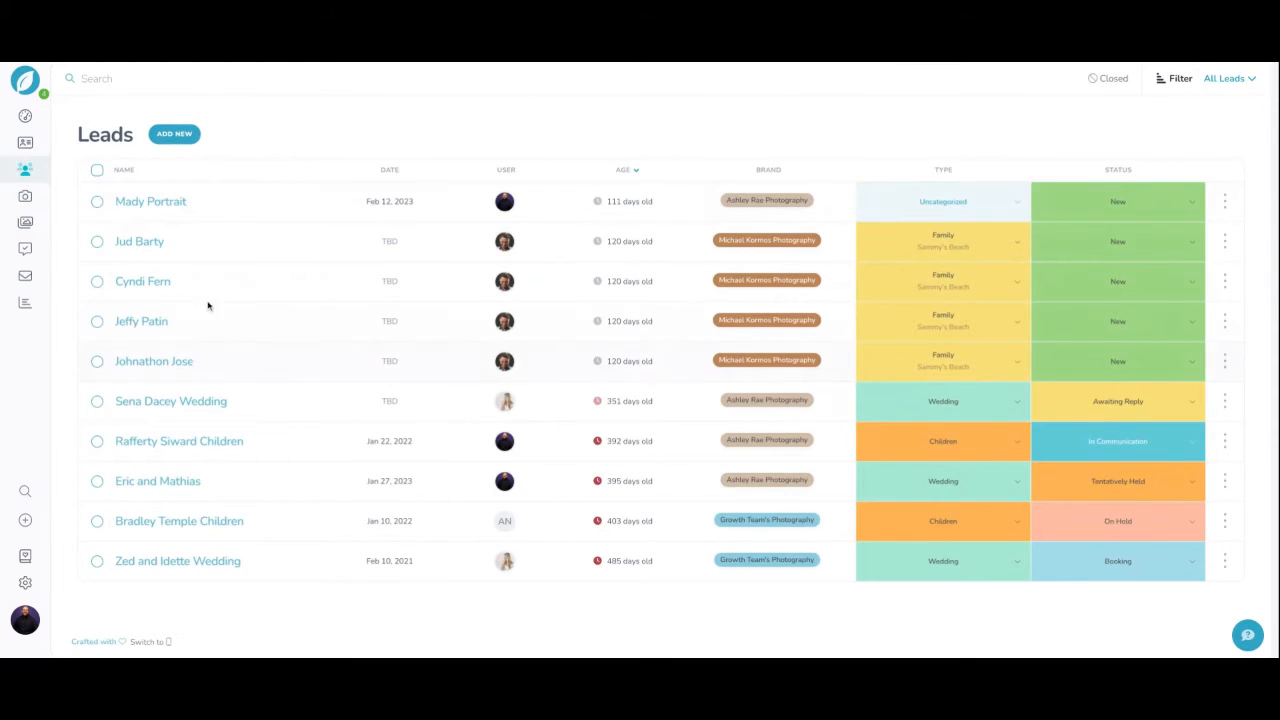
pyautogui.click(149, 203)
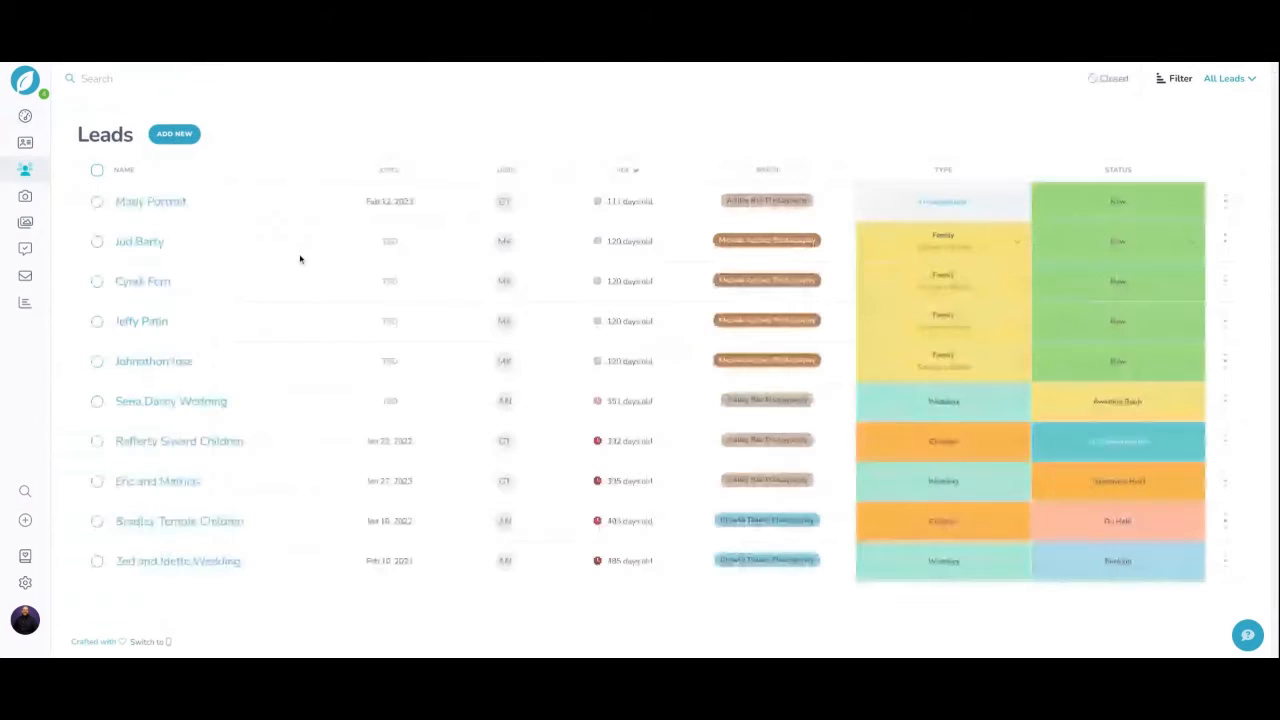
pyautogui.click(300, 259)
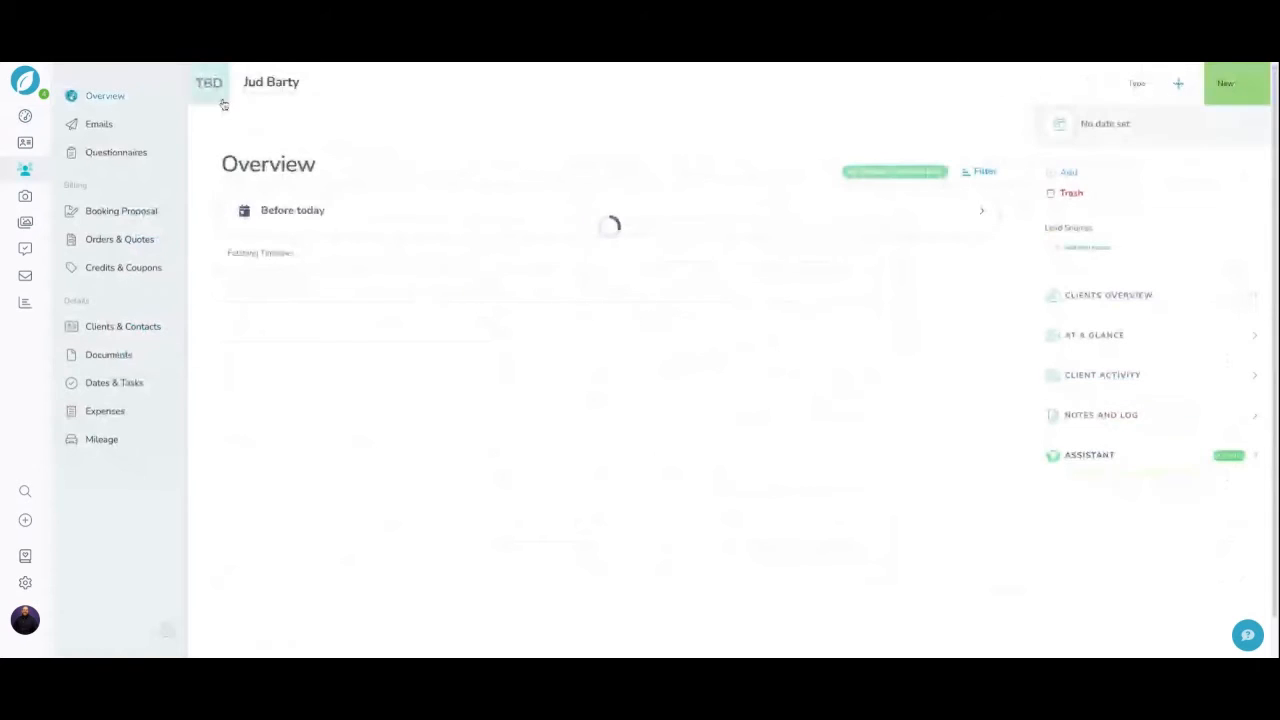
pyautogui.click(208, 86)
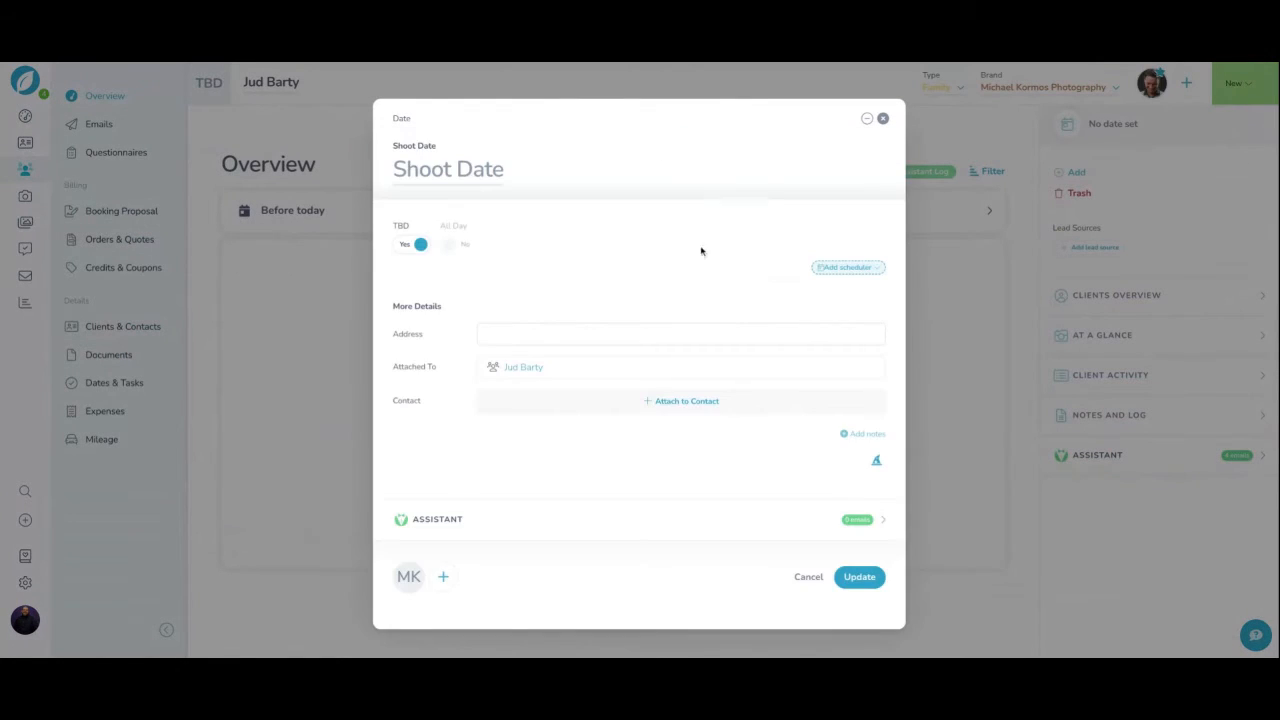
pyautogui.click(846, 270)
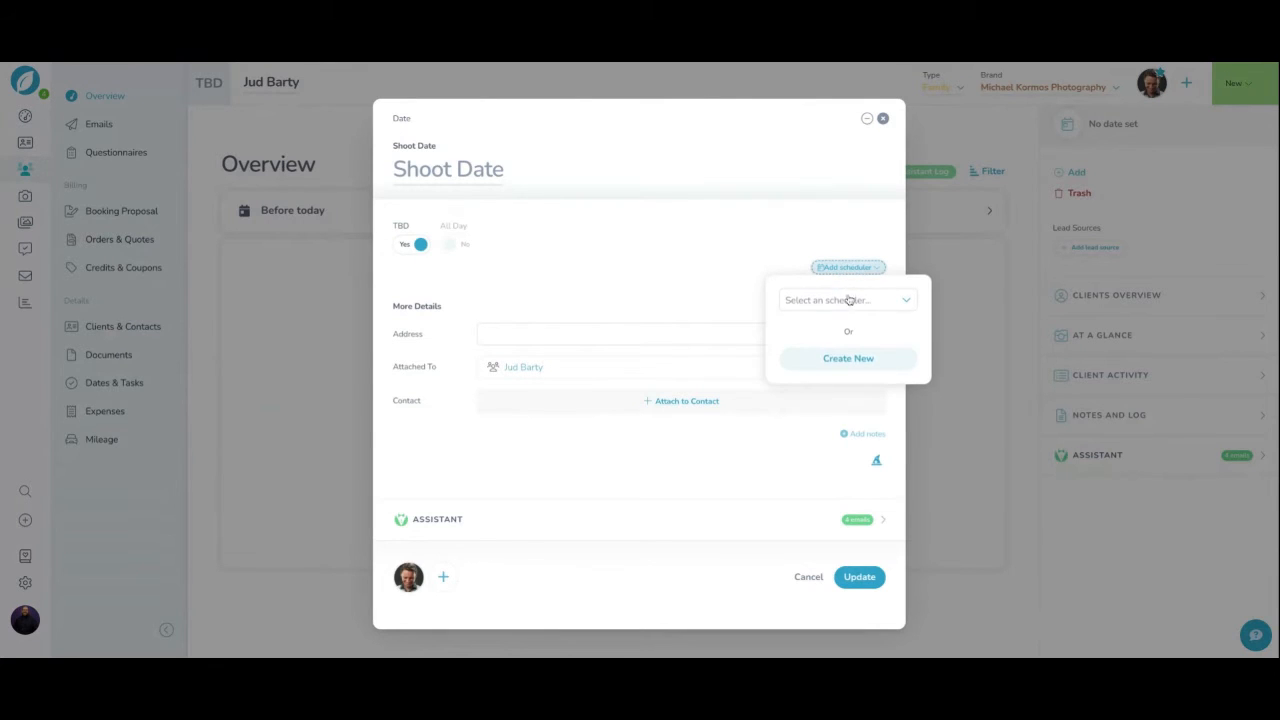
pyautogui.click(846, 300)
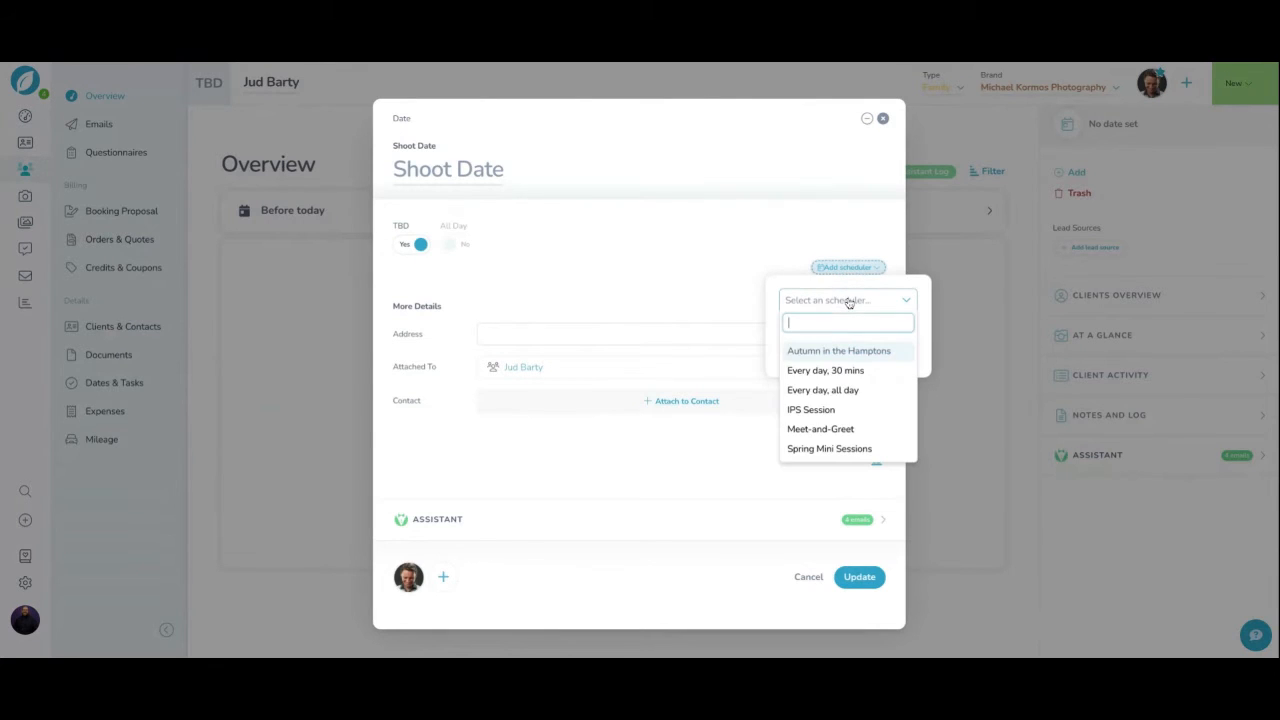
pyautogui.click(852, 430)
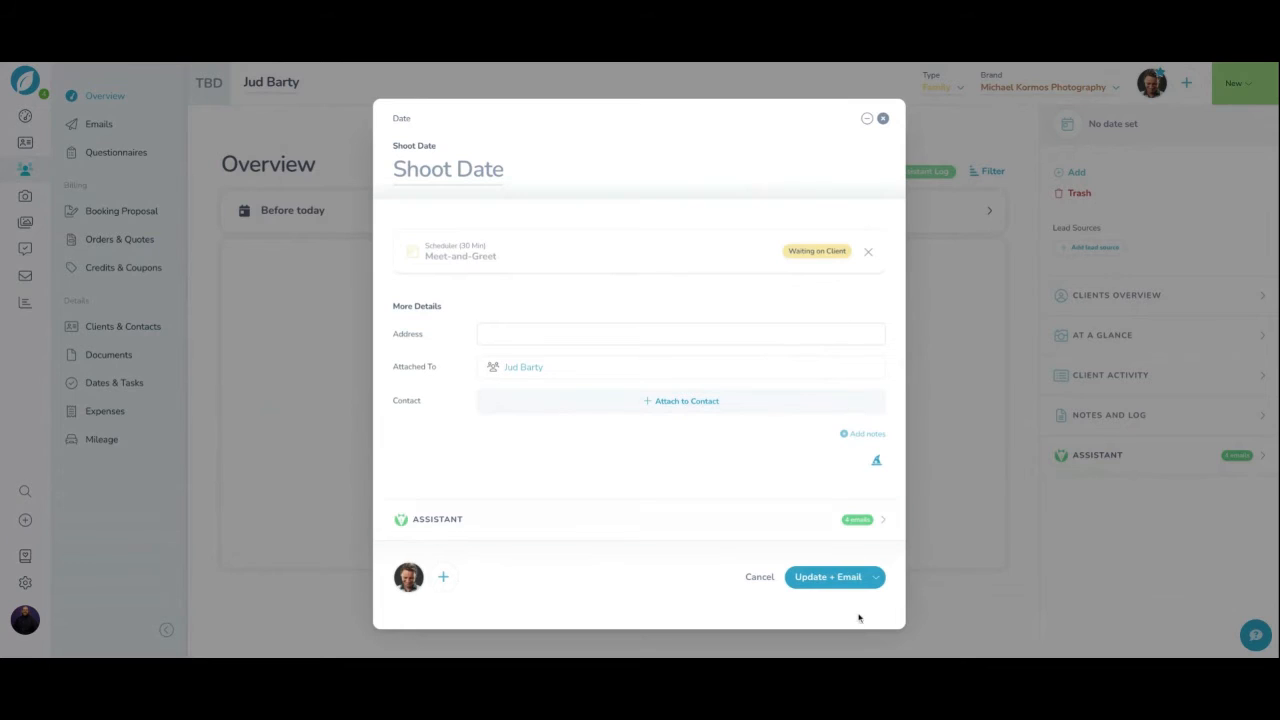
pyautogui.click(877, 586)
pyautogui.click(857, 617)
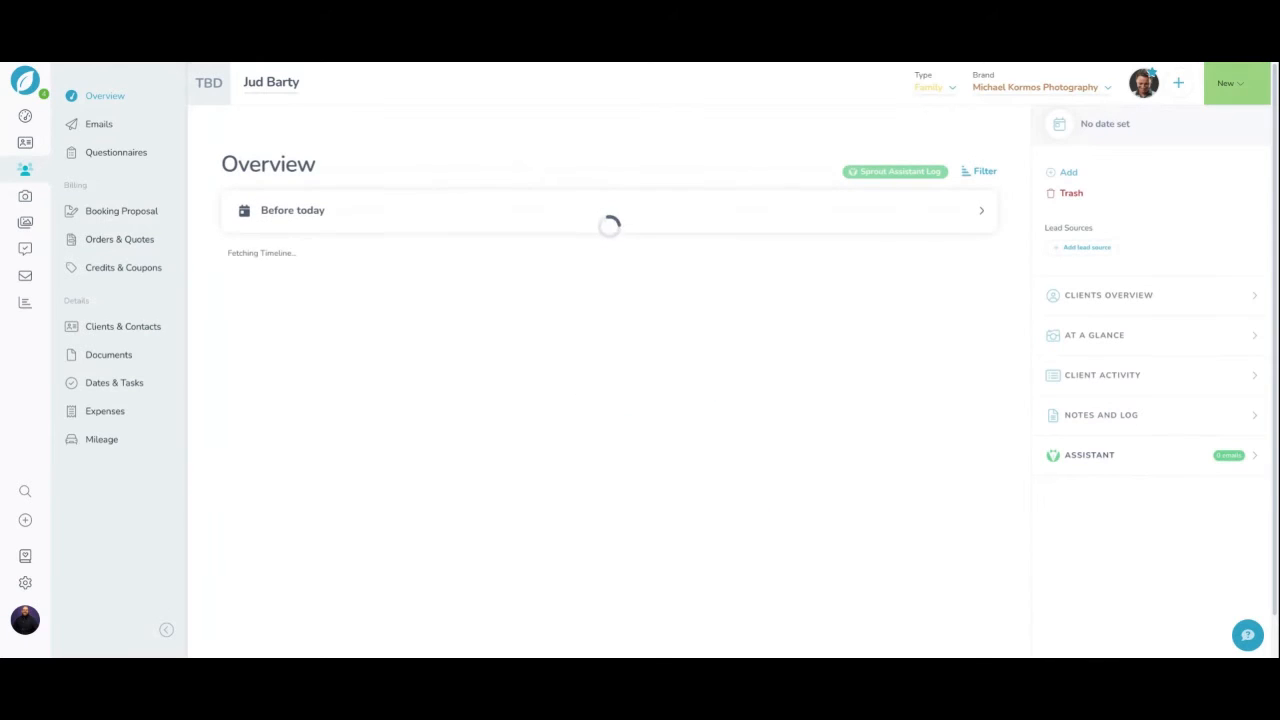
# Reopen the lead's shoot date to review its attached scheduler, and close it without changes
pyautogui.click(211, 97)
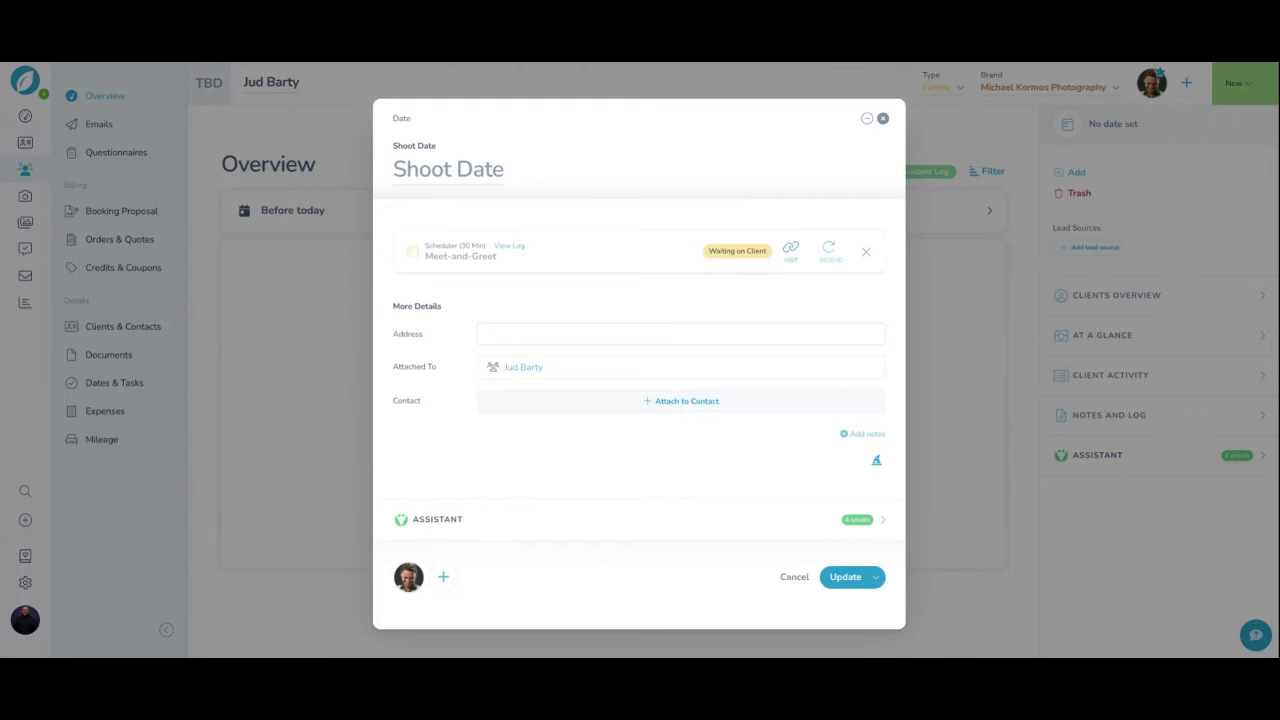
pyautogui.click(884, 119)
pyautogui.click(680, 437)
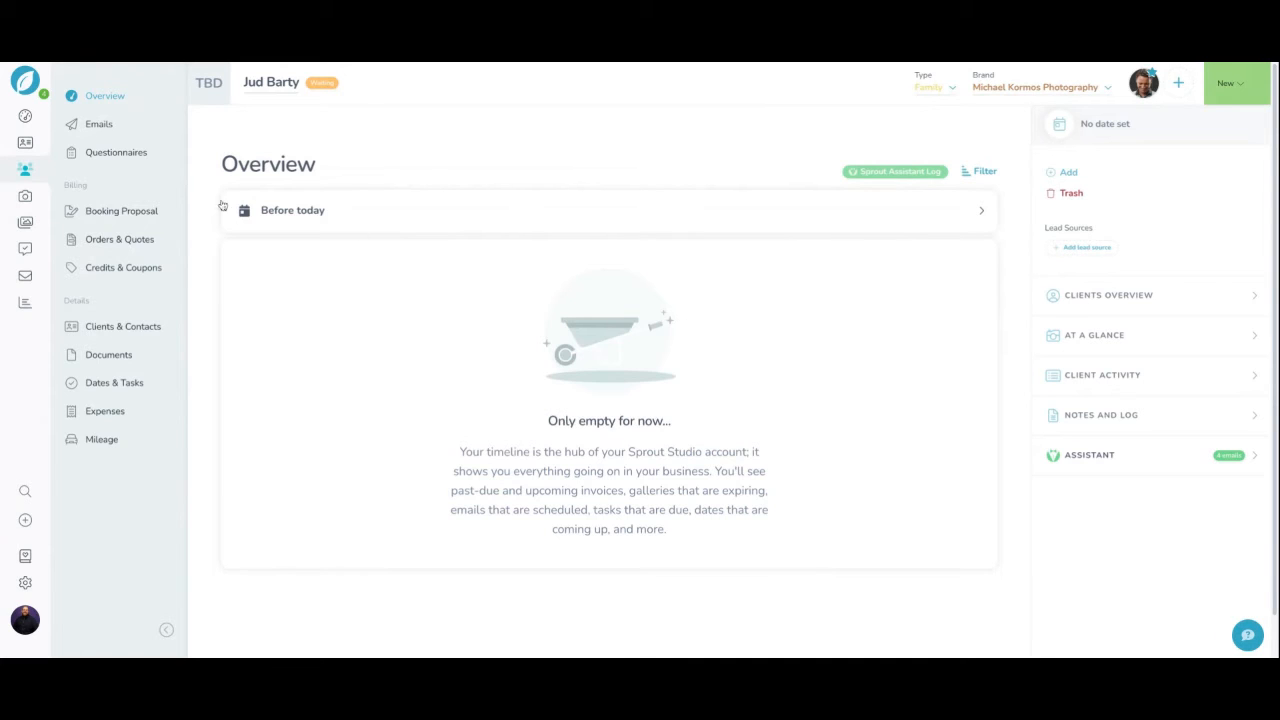
# Review the calendar's full 2023 year view and switch it back to the month view
pyautogui.click(25, 116)
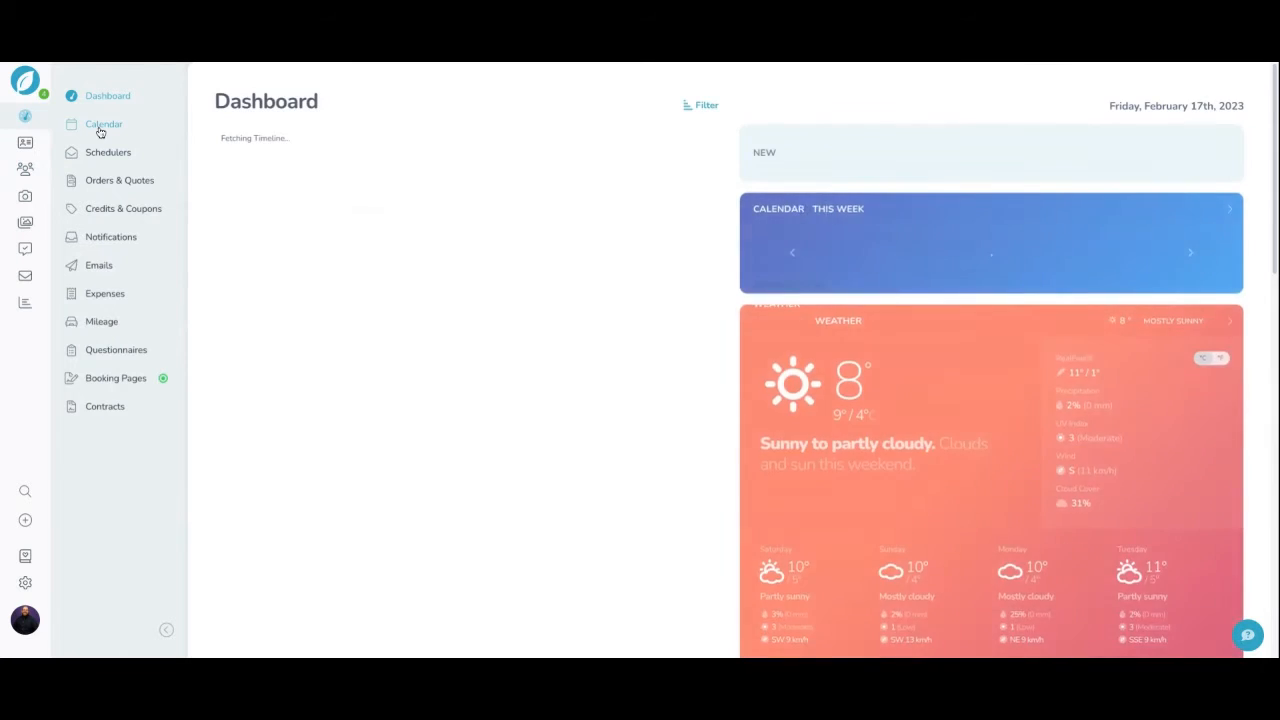
pyautogui.click(126, 134)
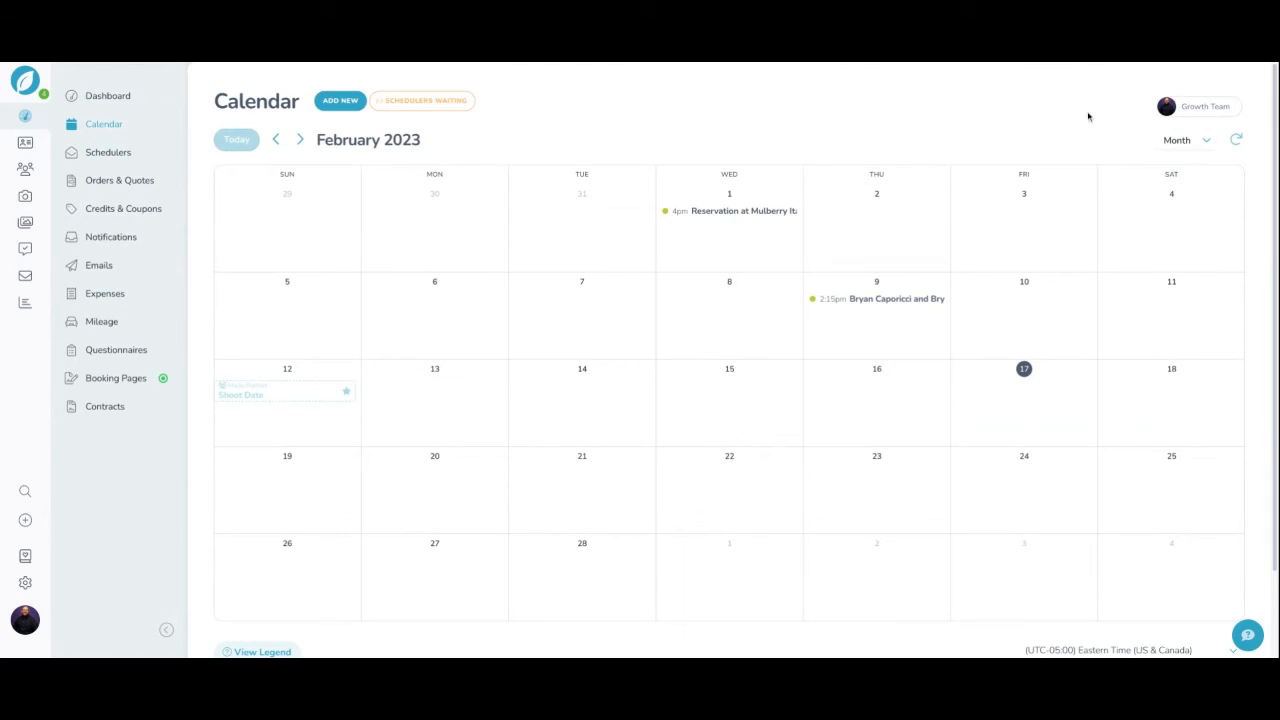
pyautogui.click(1184, 140)
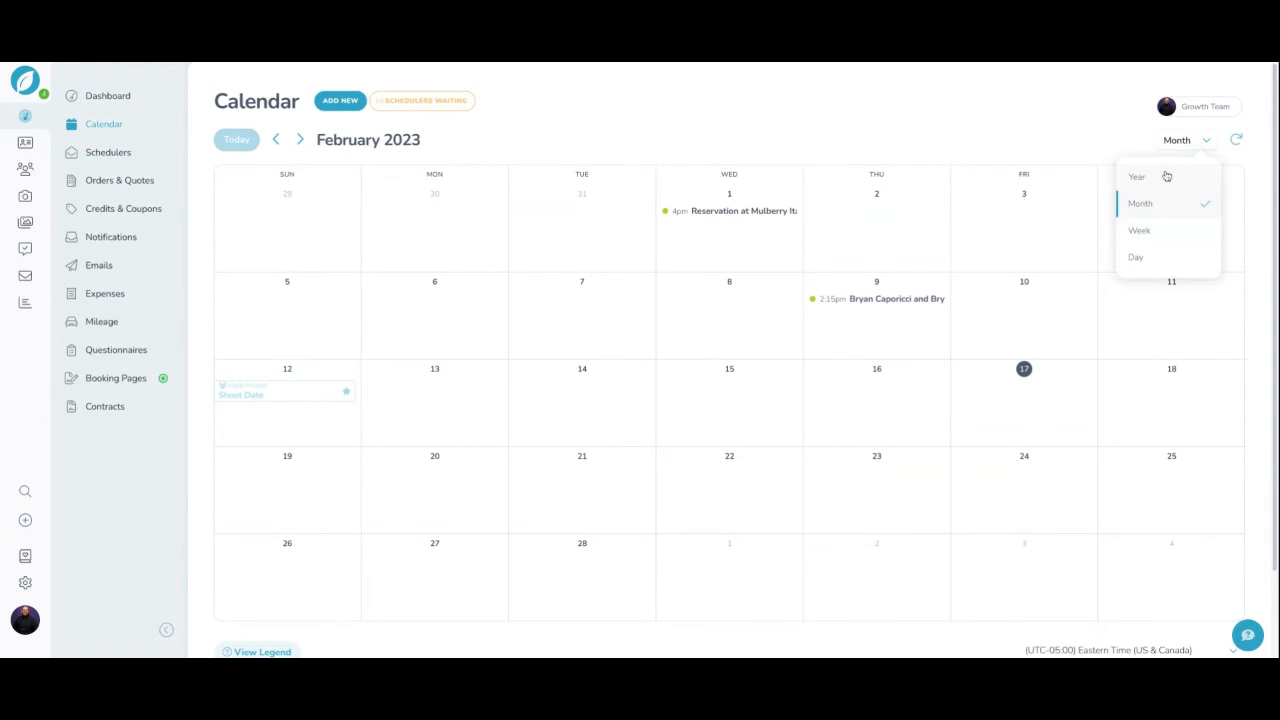
pyautogui.click(1167, 177)
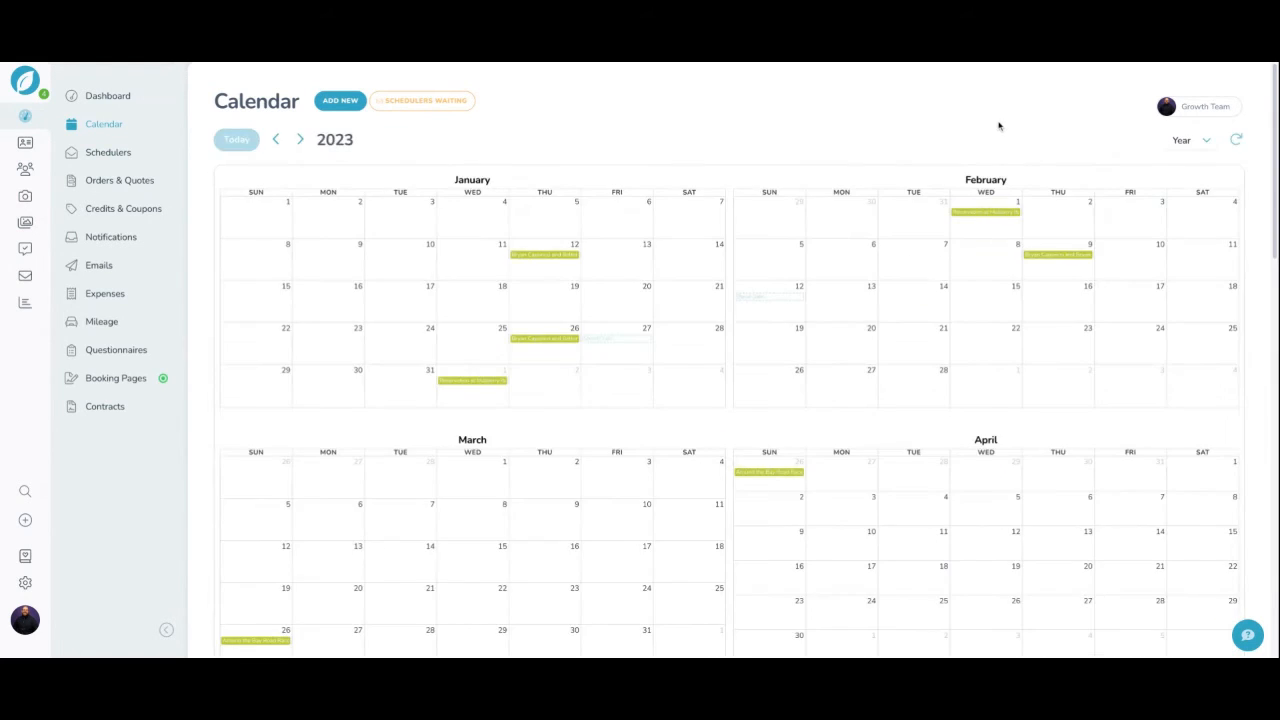
pyautogui.scroll(-5, 926, 254)
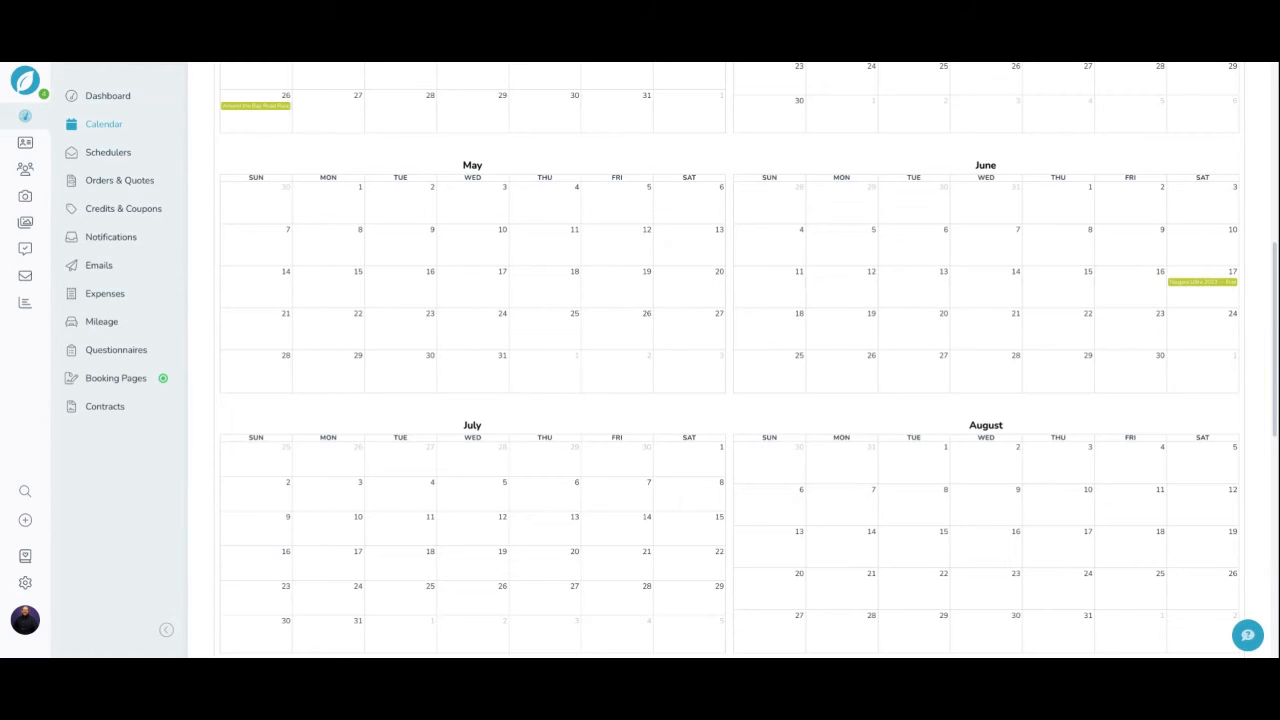
pyautogui.scroll(-5, 652, 246)
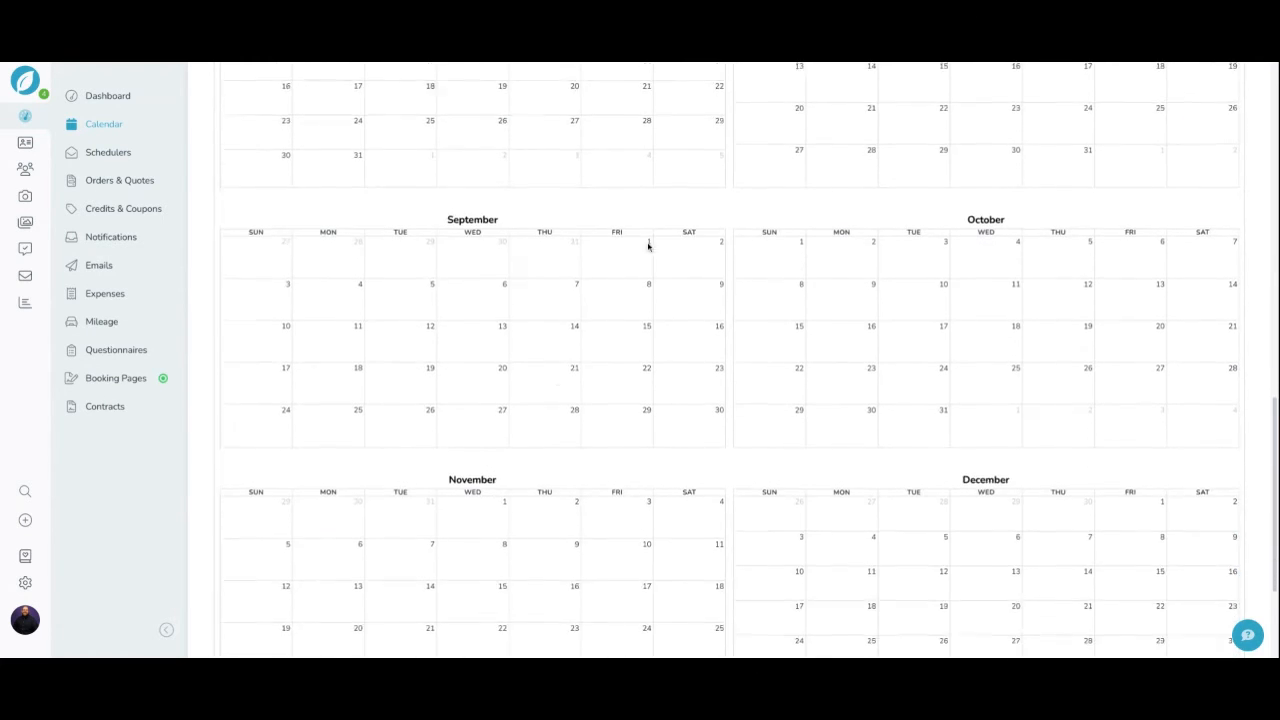
pyautogui.scroll(10, 671, 357)
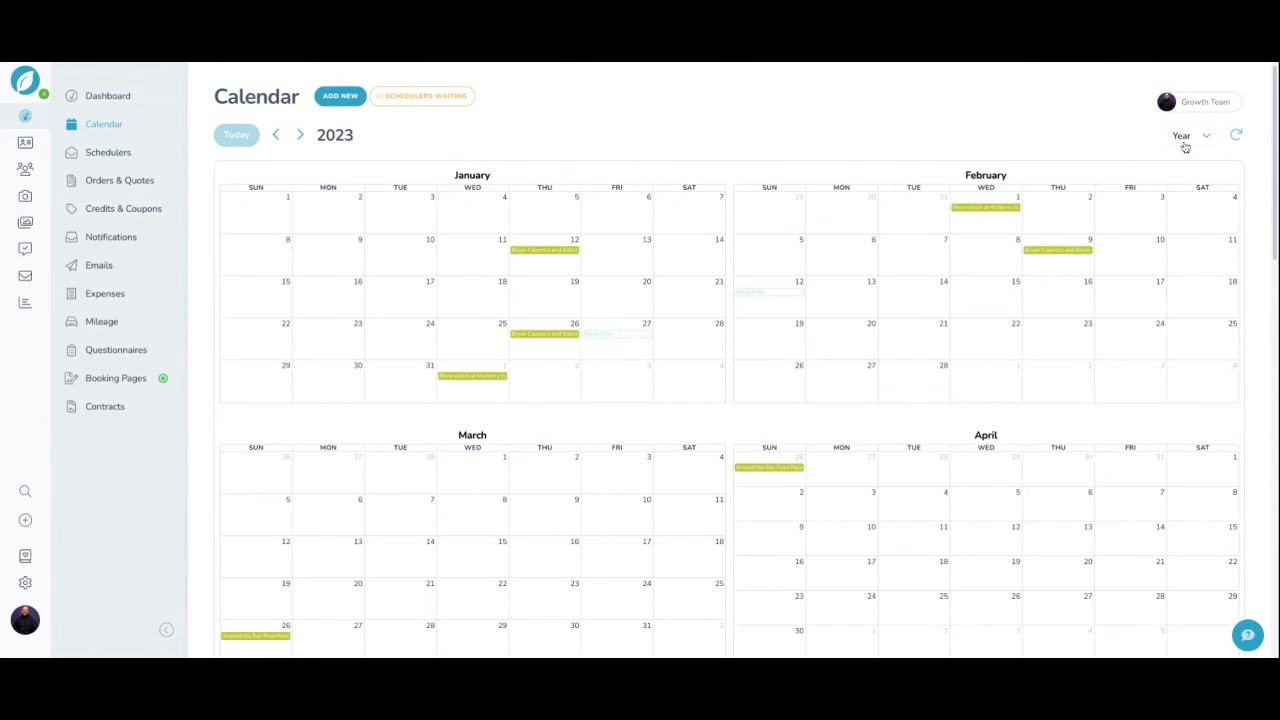
pyautogui.click(1185, 140)
pyautogui.click(1166, 197)
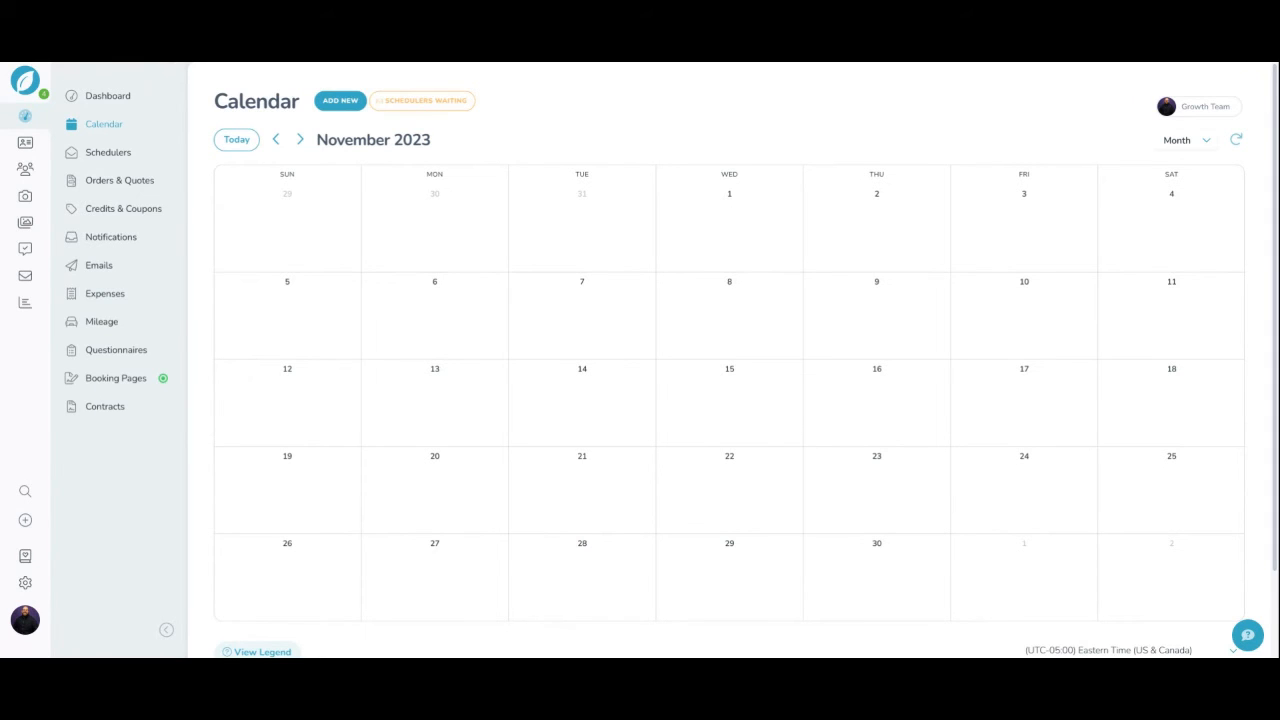
# Set the booking proposal of the Feb 12, 2023 portrait lead to manual booking and apply the Sprout Suggested Prints Master Pricelist
pyautogui.click(25, 169)
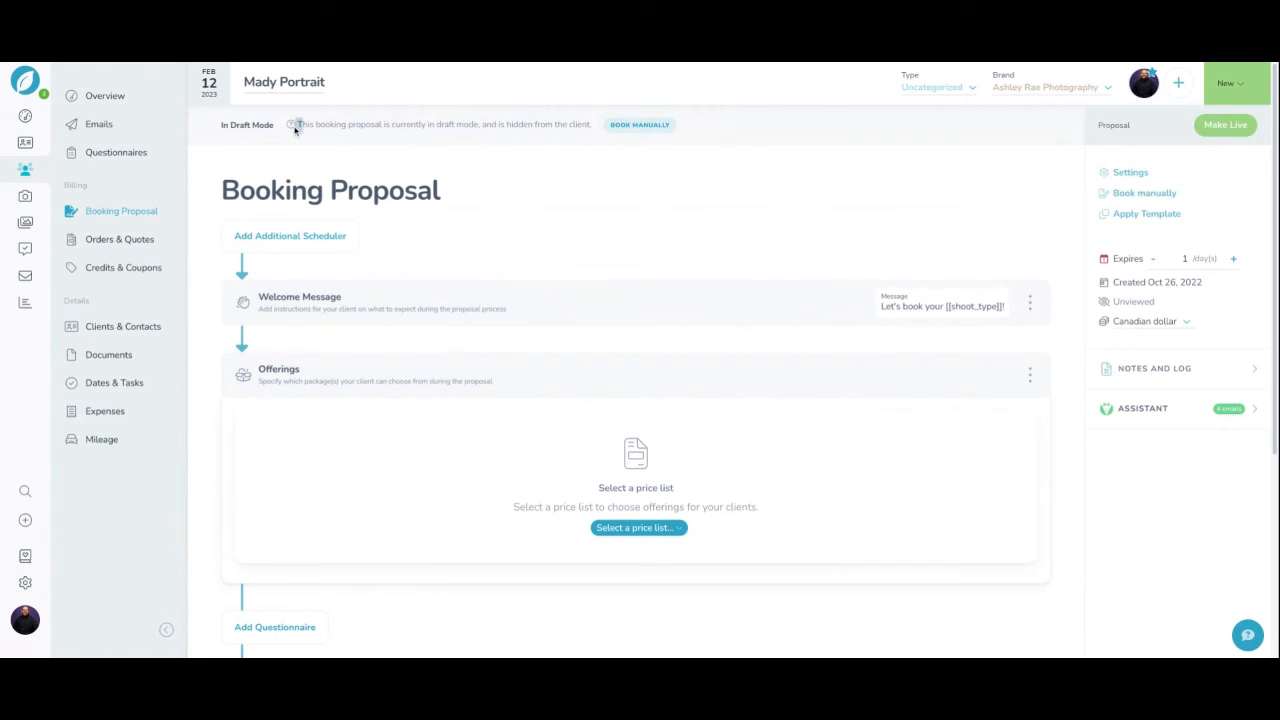
pyautogui.click(637, 125)
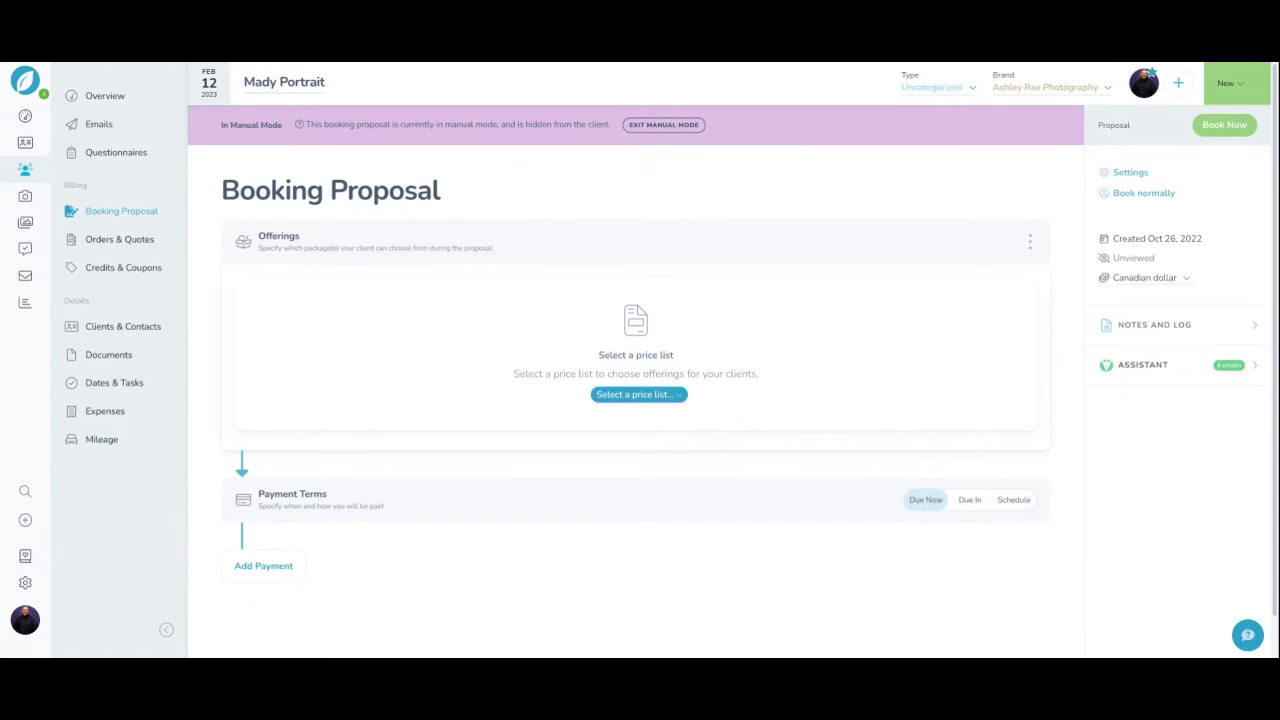
pyautogui.click(636, 395)
pyautogui.click(632, 474)
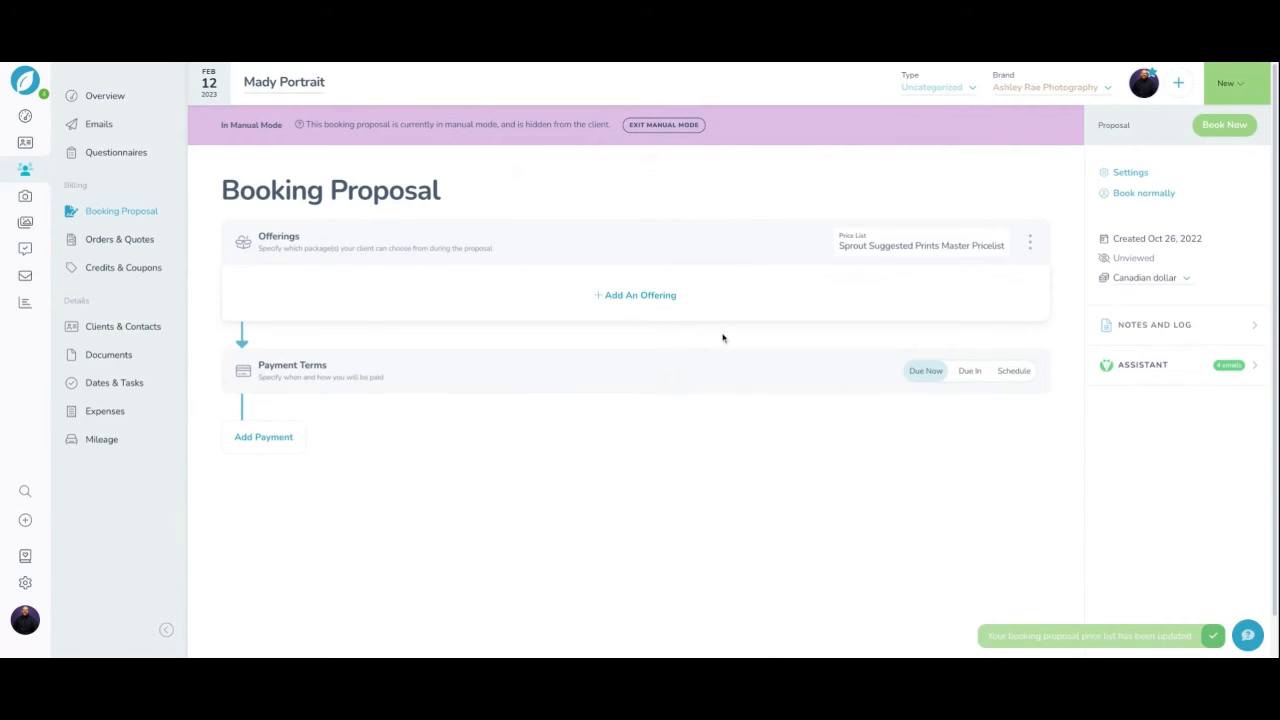
# Add a 4 x 6 Inches print on Lustre paper as the booking proposal's offering
pyautogui.click(690, 297)
pyautogui.click(570, 337)
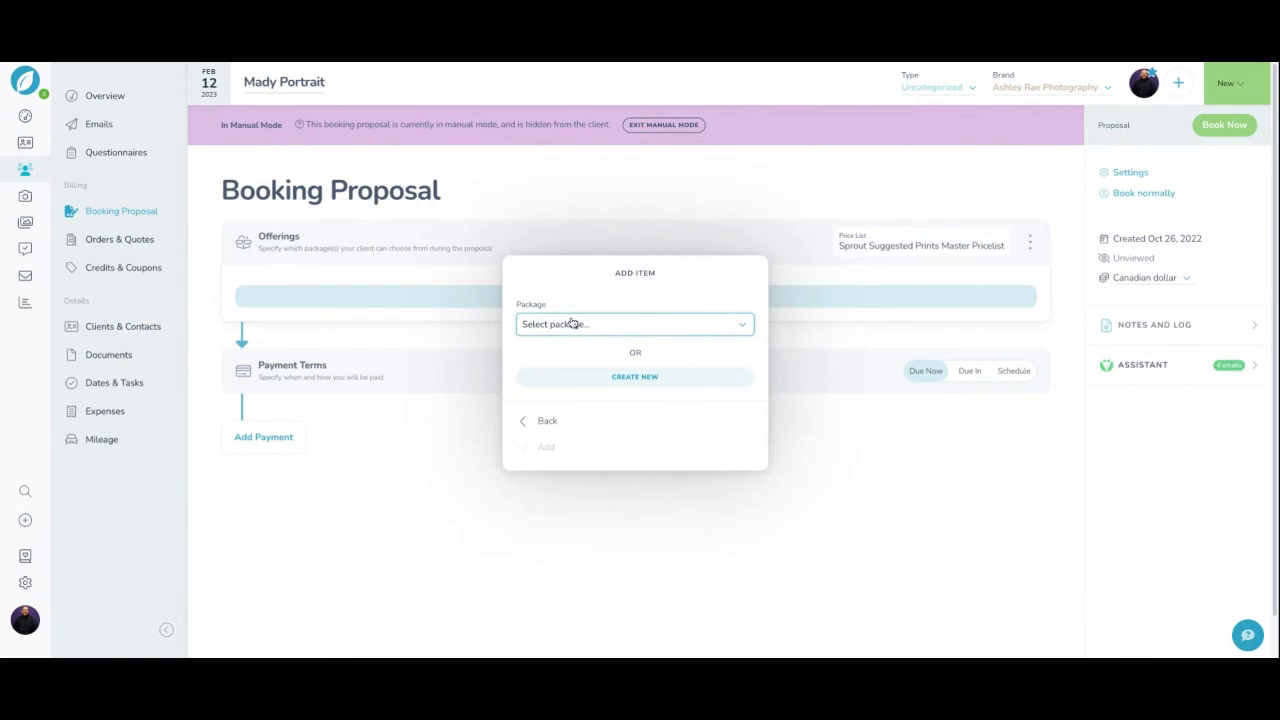
pyautogui.click(549, 421)
pyautogui.click(568, 308)
pyautogui.click(575, 349)
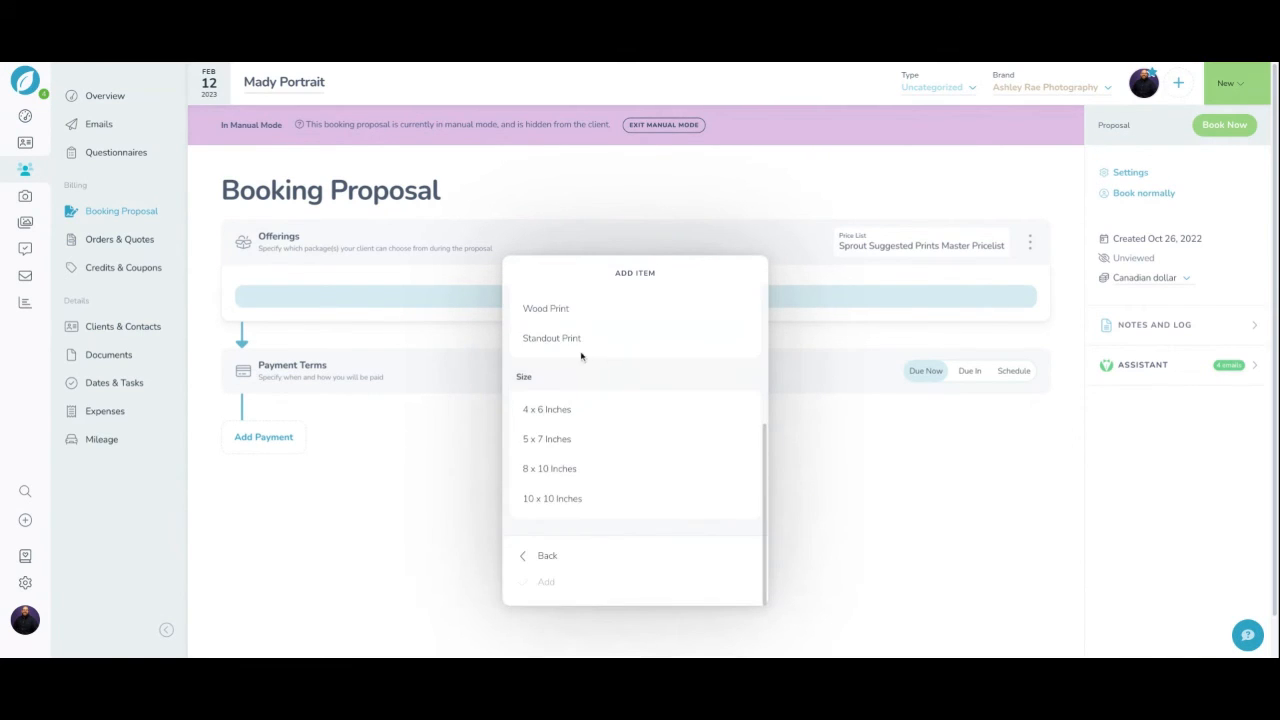
pyautogui.click(587, 418)
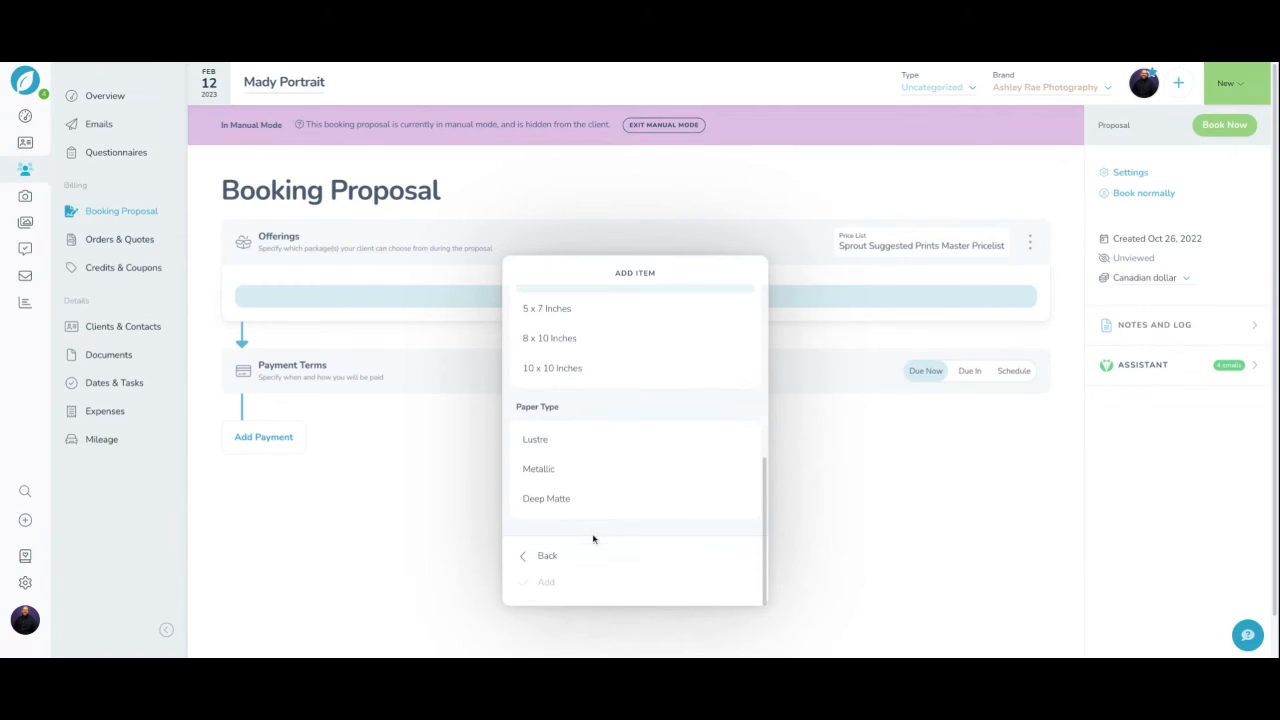
pyautogui.click(578, 441)
pyautogui.click(616, 580)
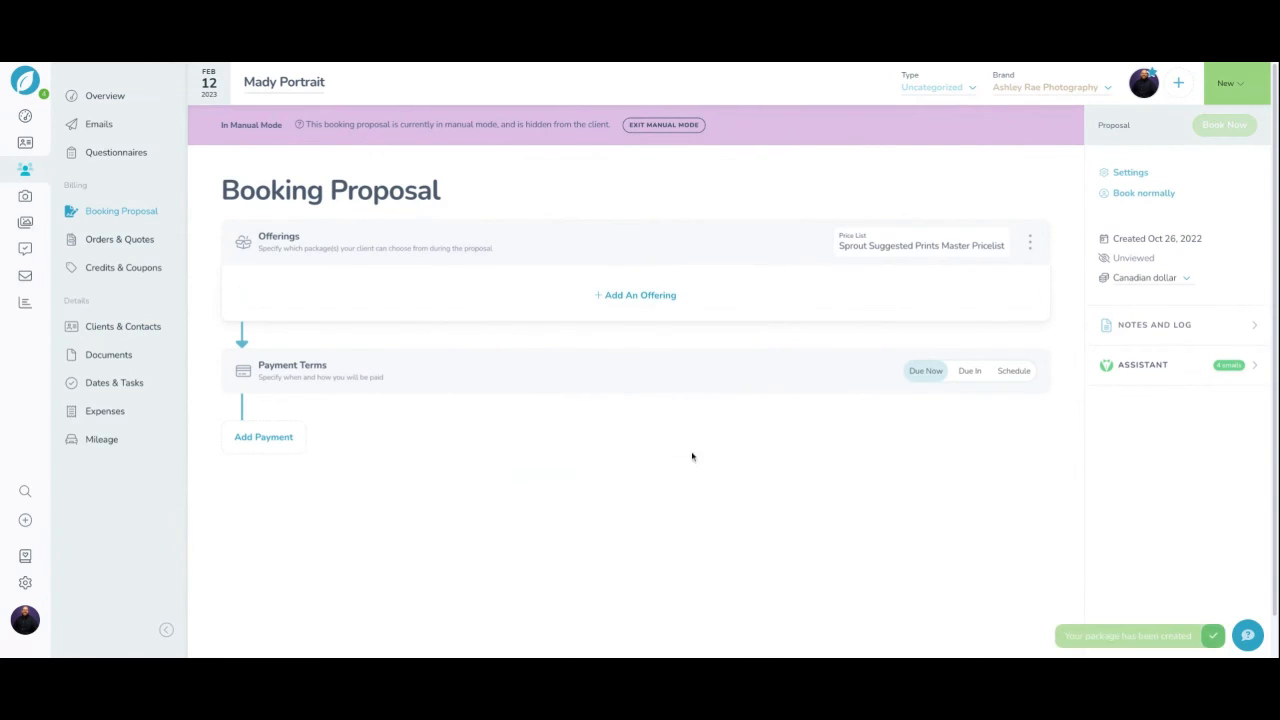
# Try scheduled payment terms, look at the payment schedule options, and switch the terms back to Due Now
pyautogui.click(1016, 401)
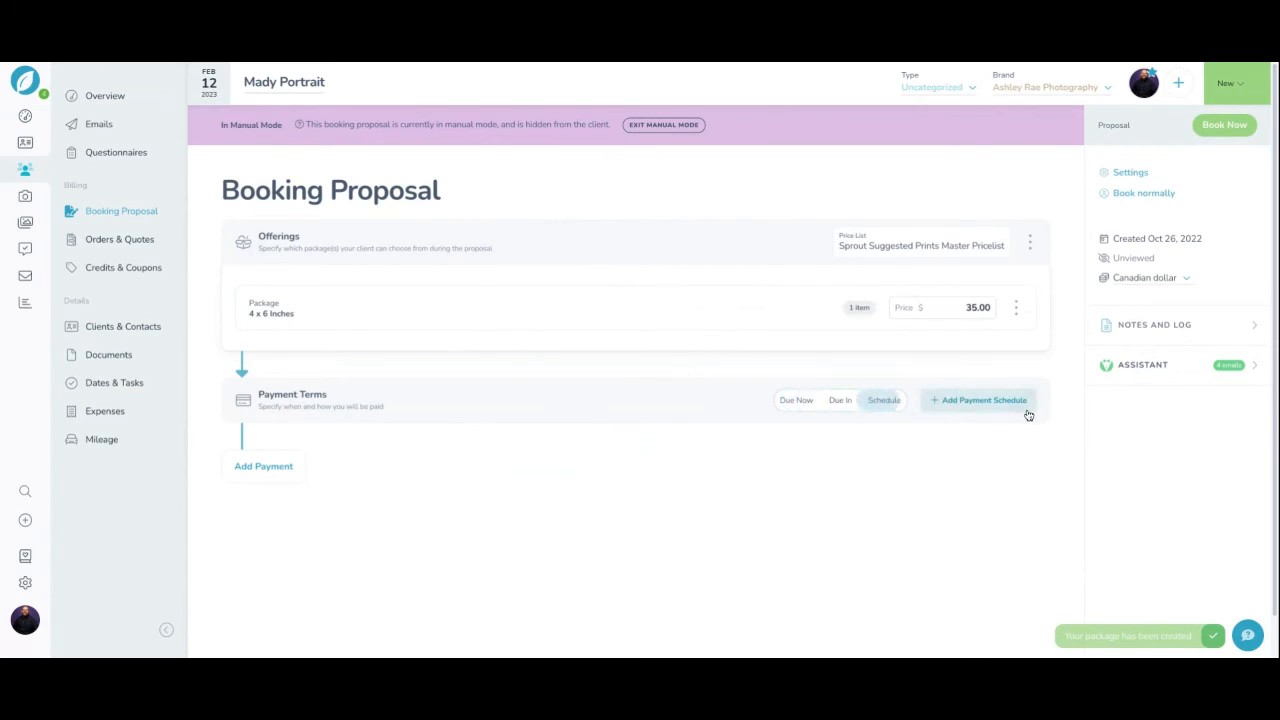
pyautogui.click(960, 400)
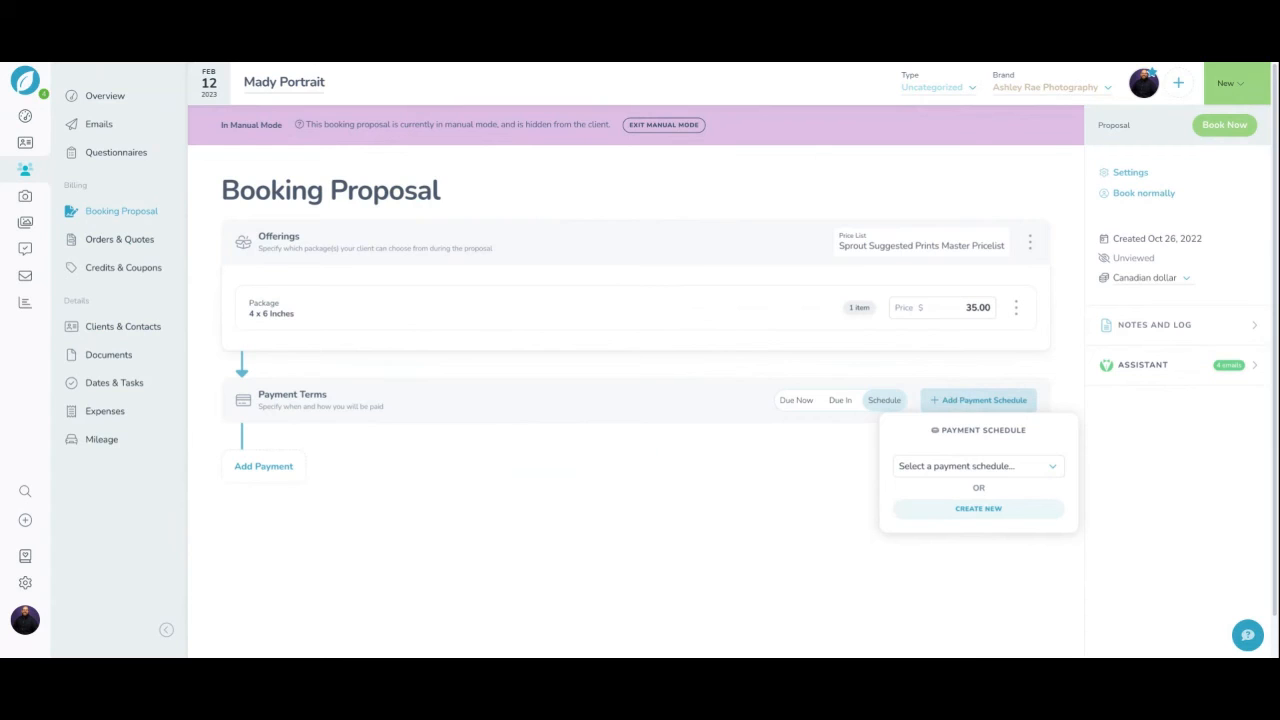
pyautogui.click(890, 380)
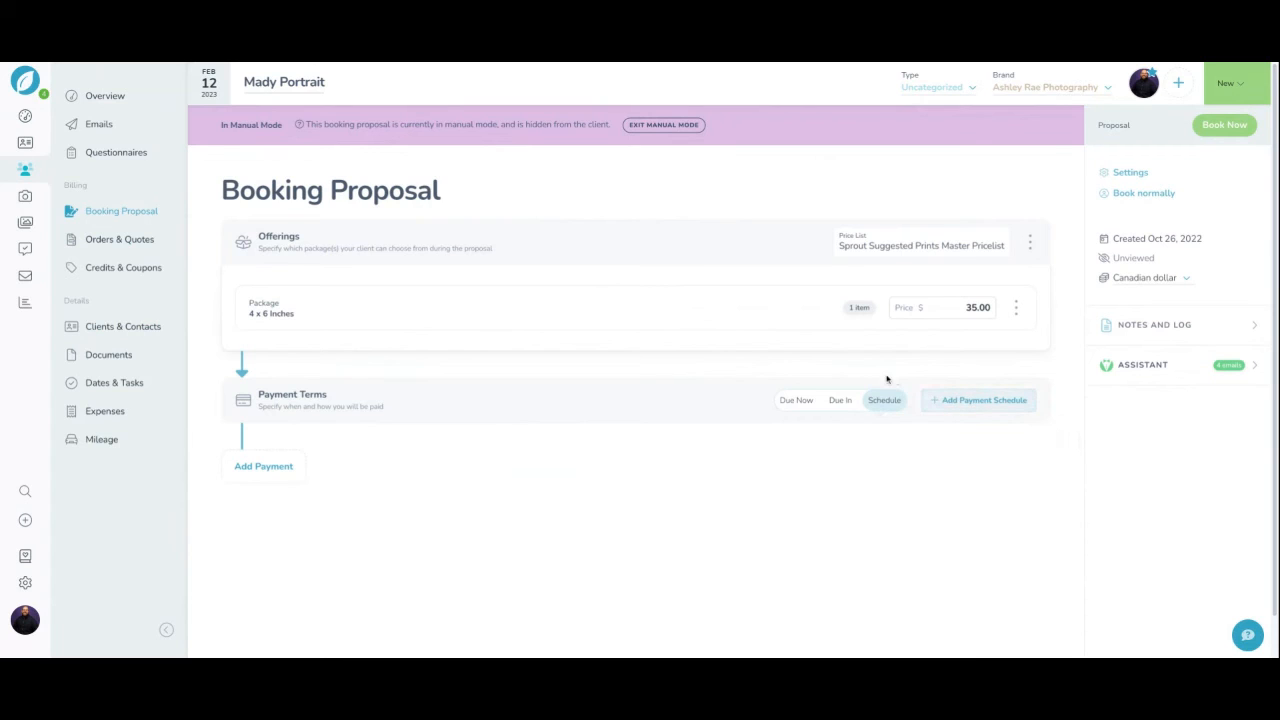
pyautogui.click(803, 401)
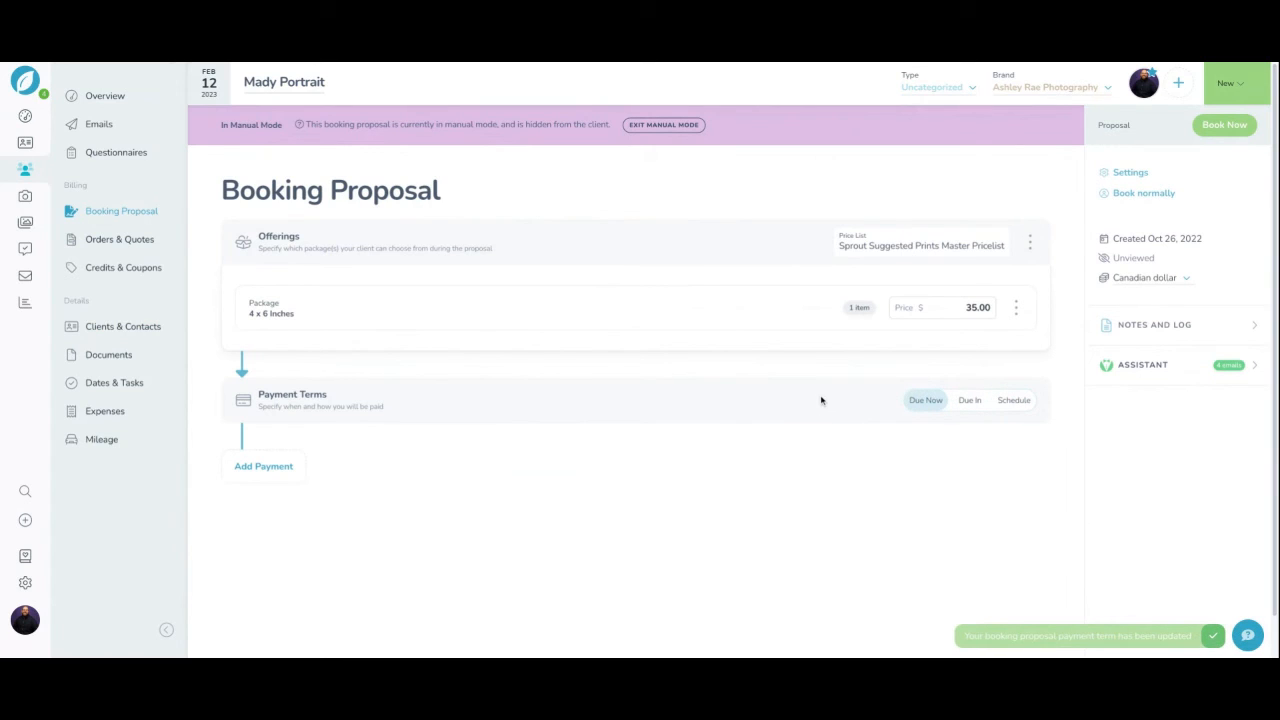
# Record an already received payment of $35 made by credit card on the booking proposal
pyautogui.click(283, 466)
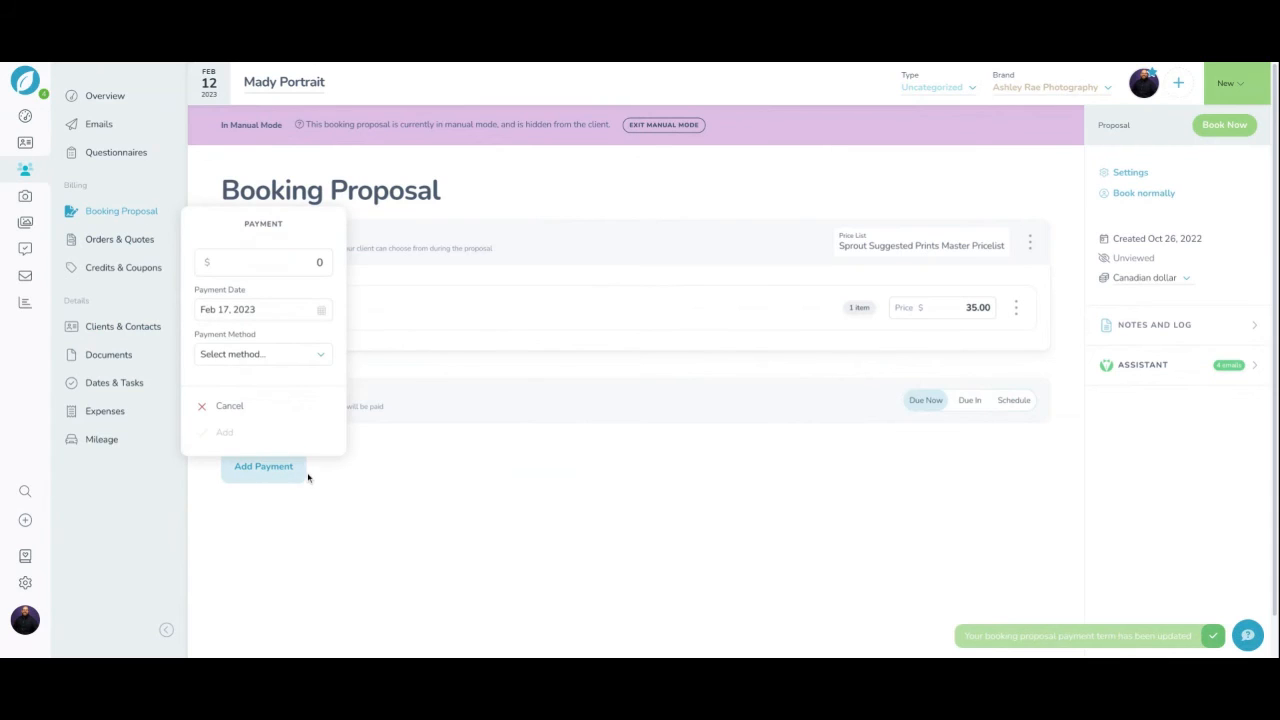
pyautogui.click(315, 266)
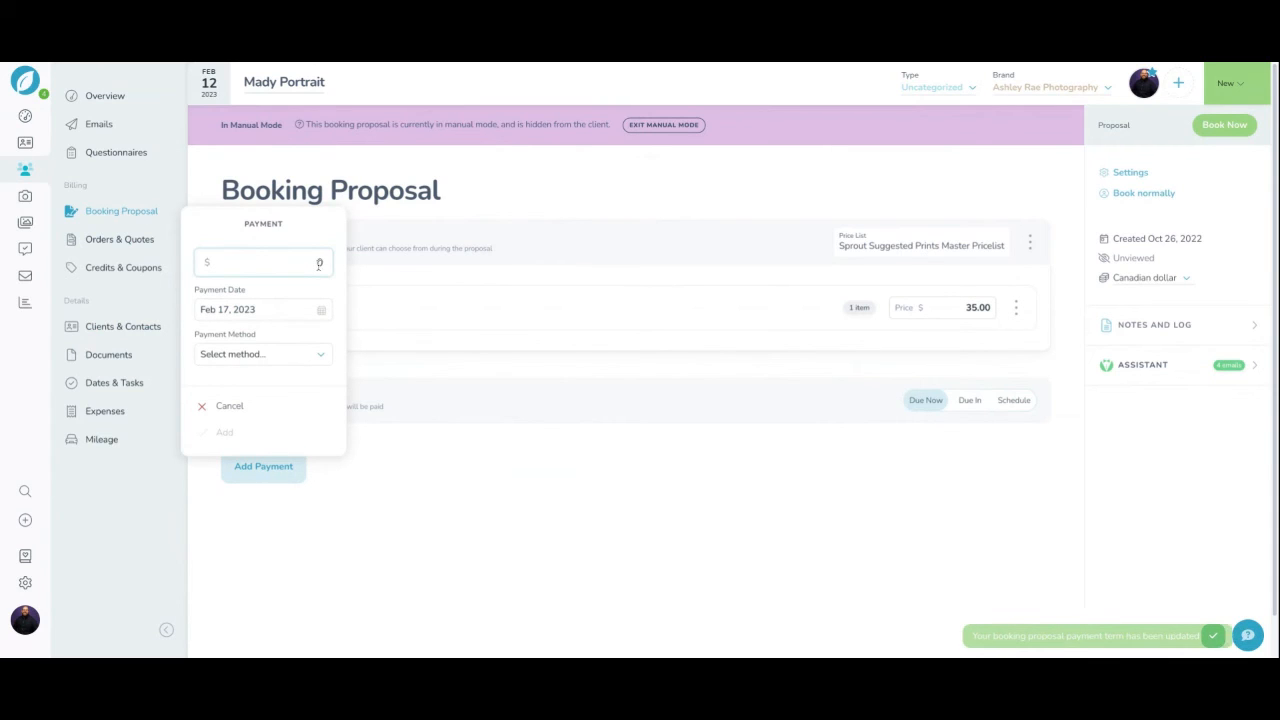
pyautogui.press('Delete')
pyautogui.write('35')
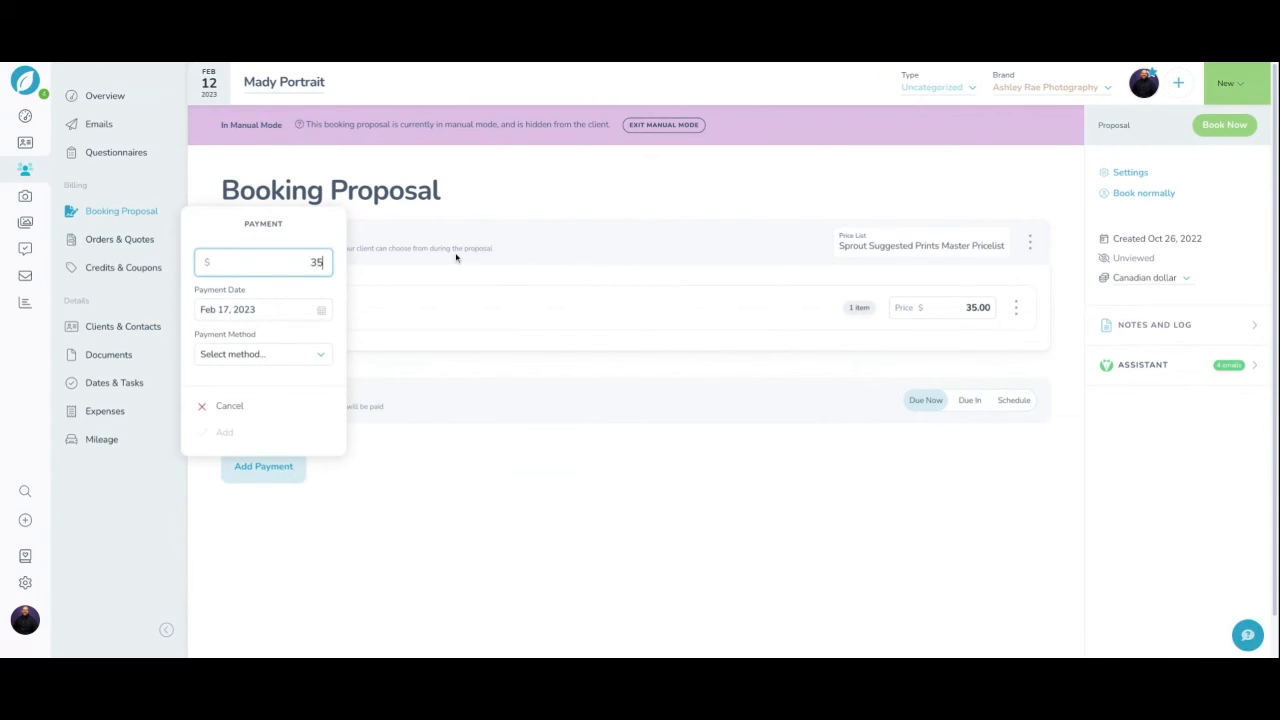
pyautogui.click(298, 354)
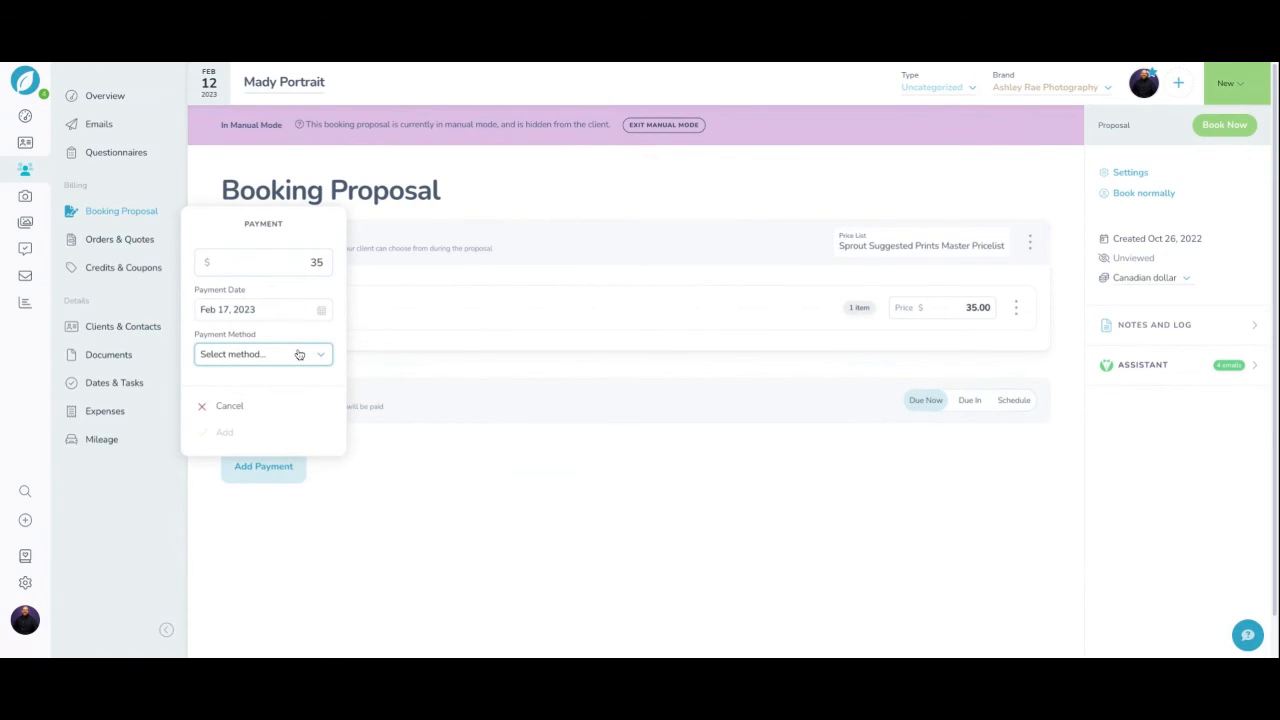
pyautogui.click(286, 440)
pyautogui.click(271, 434)
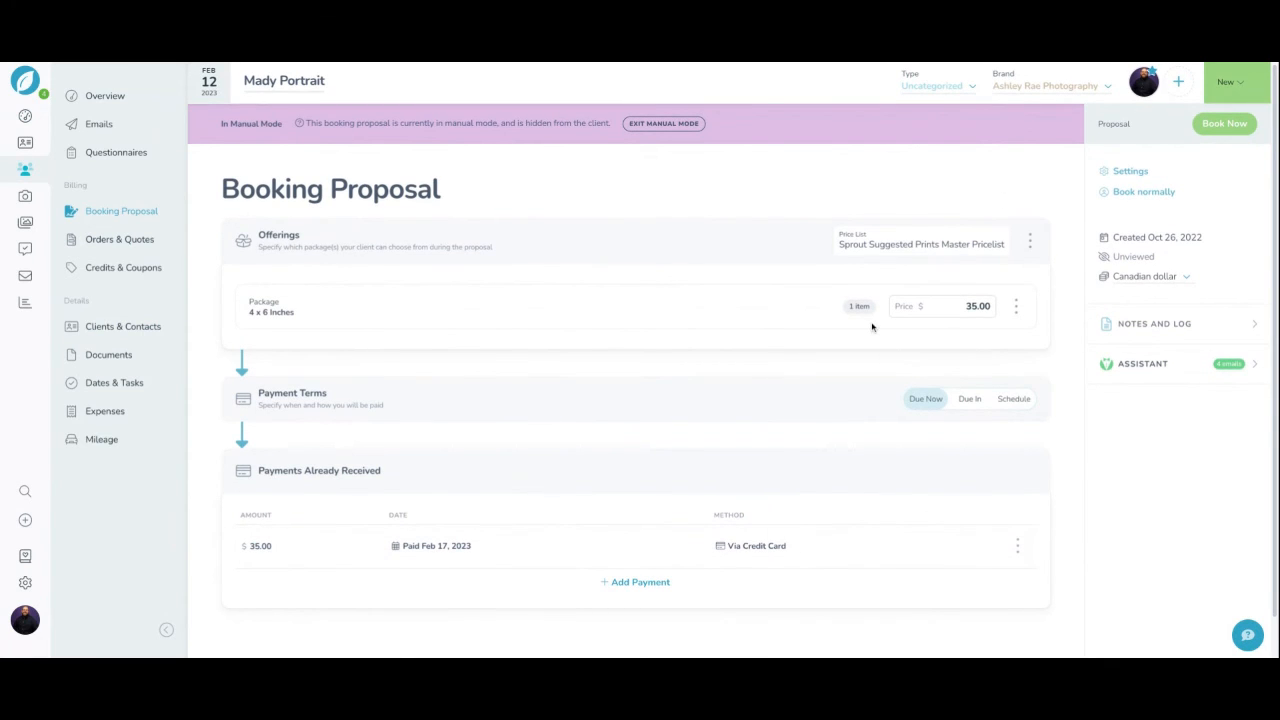
# Book the lead from the manual proposal, approving the booking proposal unsigned
pyautogui.click(1230, 128)
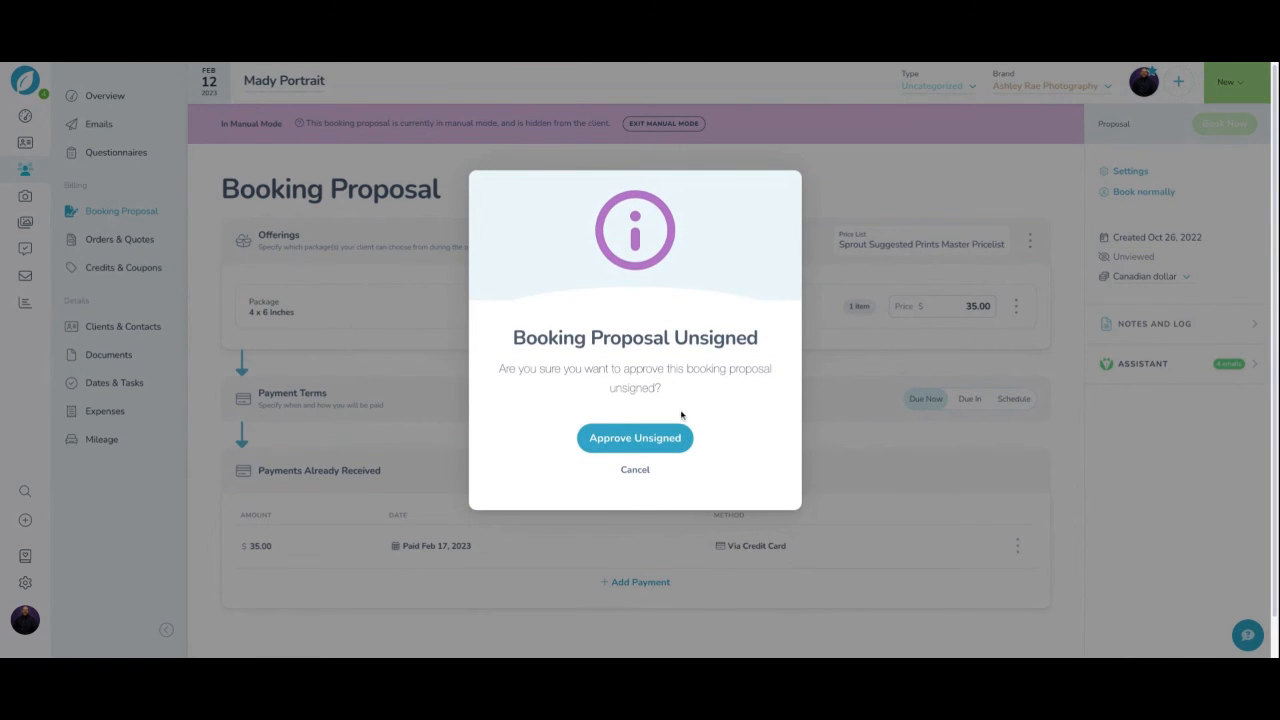
pyautogui.click(668, 447)
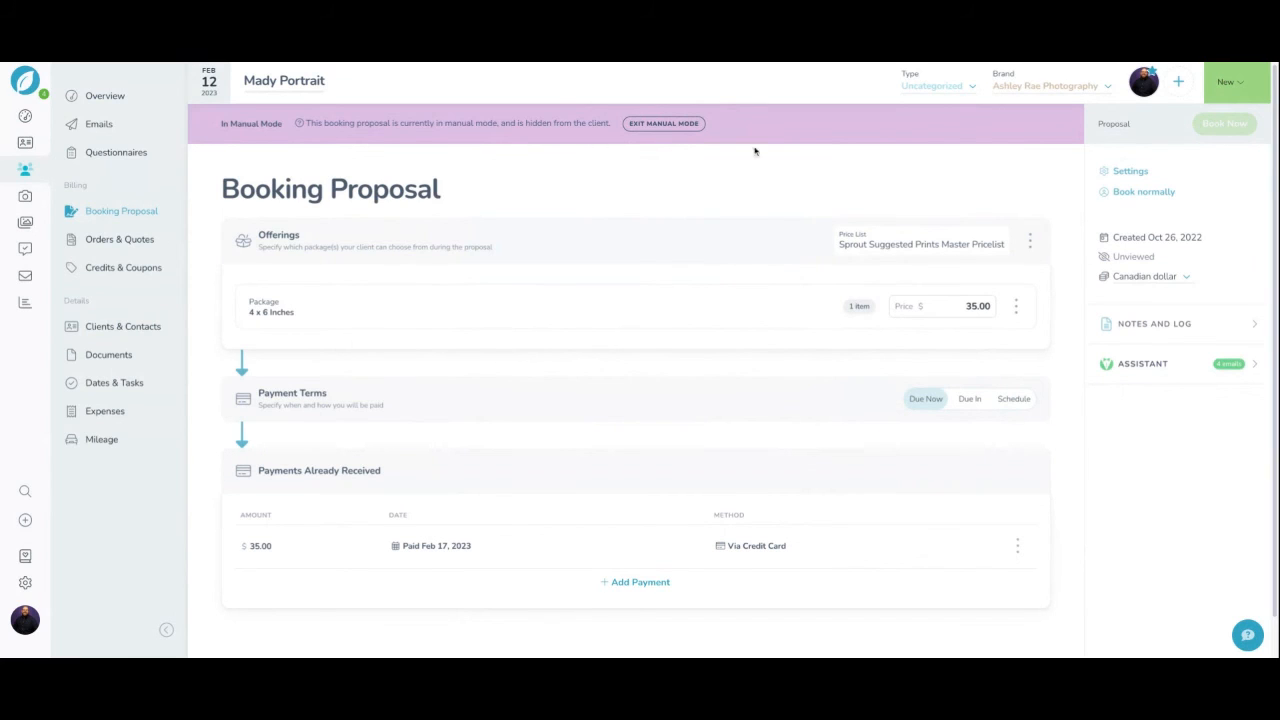
pyautogui.hotkey('alt', 'Left')
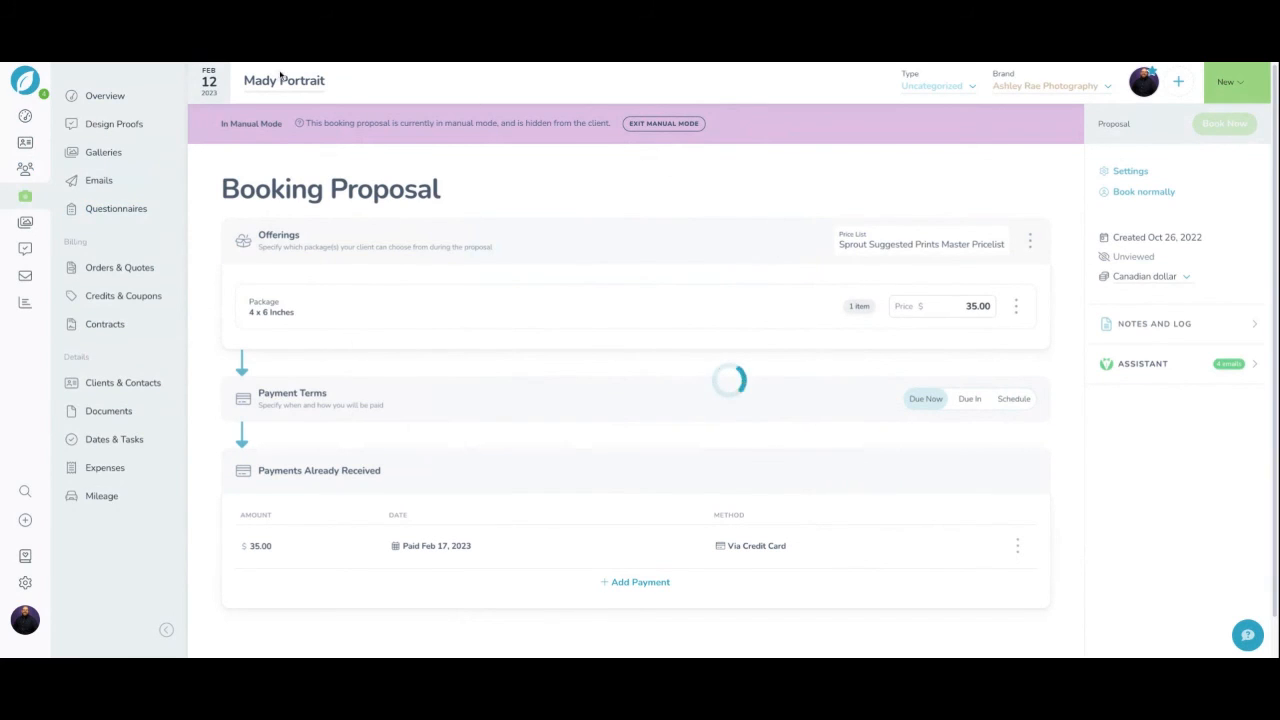